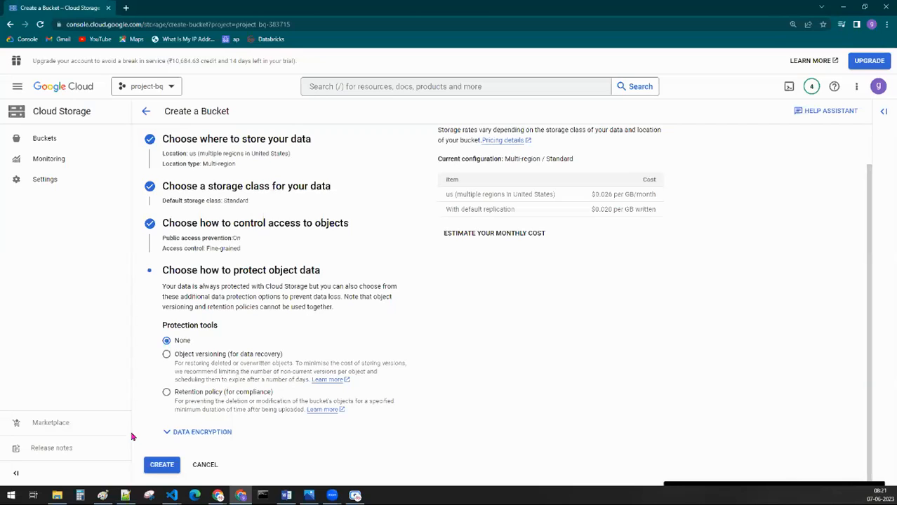
# Step: Switch to the Notepad++ notes and add an indented line "=> object versioning :" under "e. protection tools :"
pyautogui.click(125, 495)
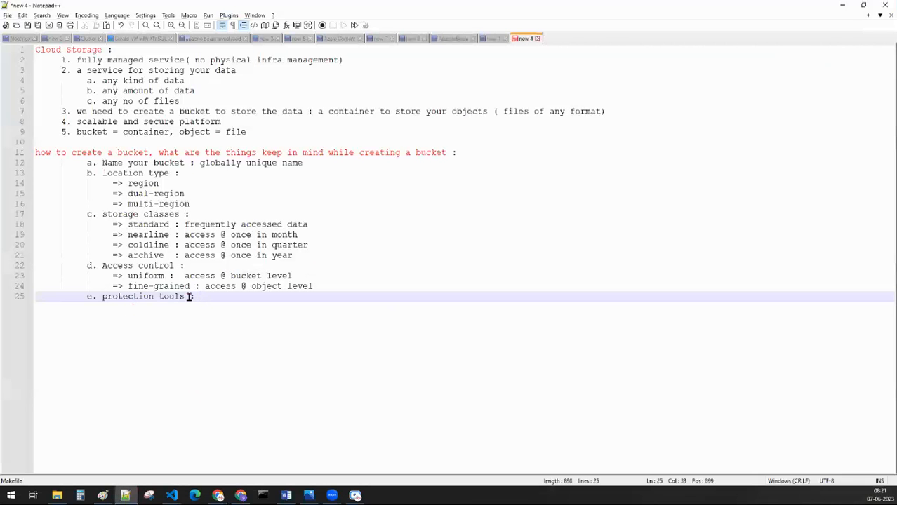
pyautogui.press('Return')
pyautogui.press('Tab')
pyautogui.write('=')
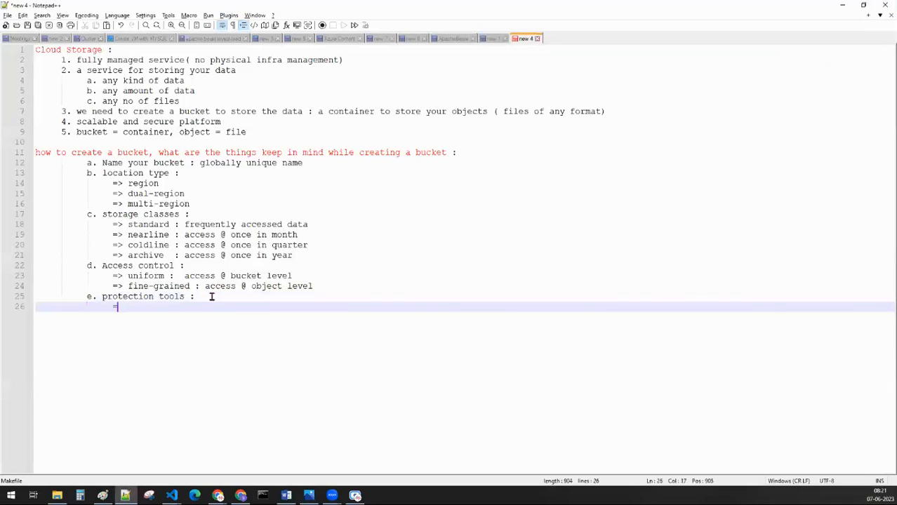
pyautogui.write('> object')
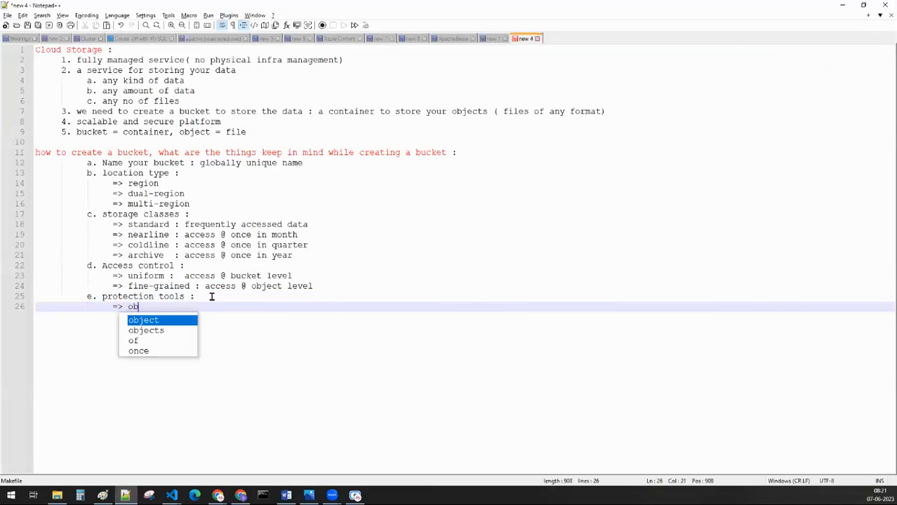
pyautogui.press('BackSpace')
pyautogui.press('BackSpace')
pyautogui.press('BackSpace')
pyautogui.press('BackSpace')
pyautogui.press('BackSpace')
pyautogui.press('BackSpace')
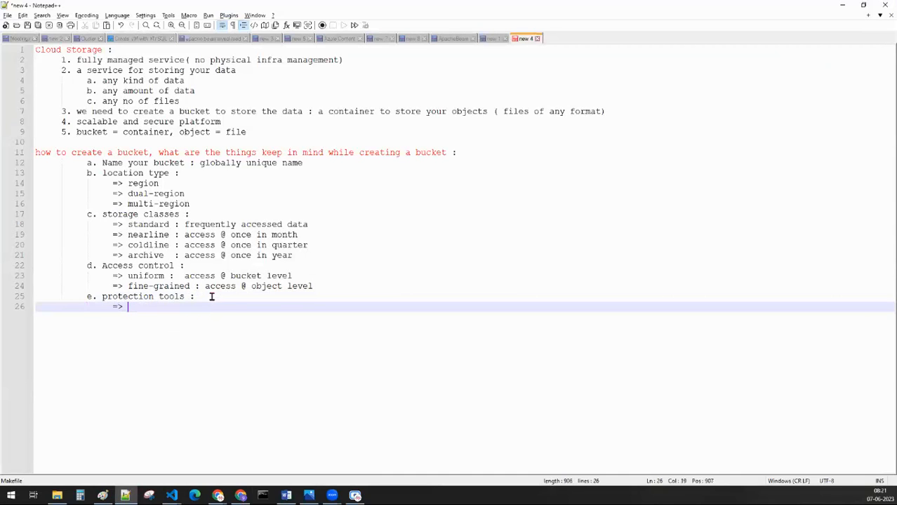
pyautogui.hotkey('alt', 'Tab')
pyautogui.hotkey('alt', 'Tab')
pyautogui.write('obje')
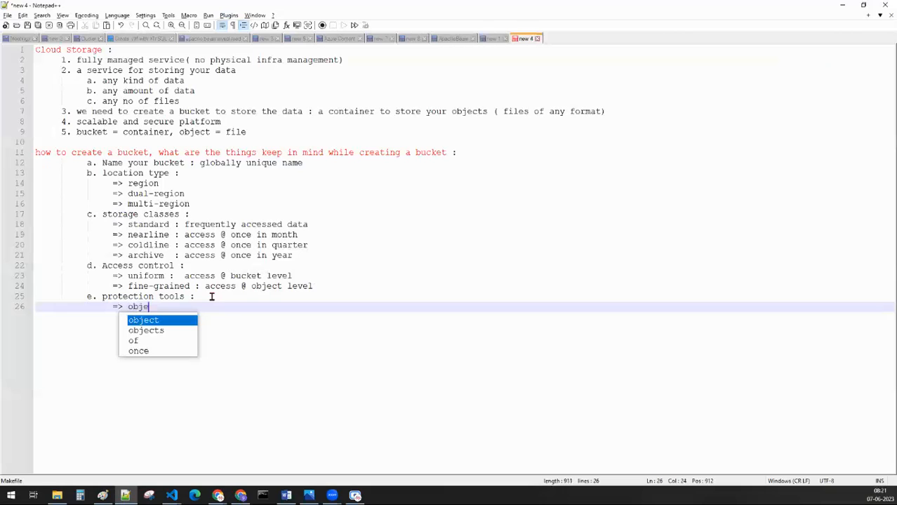
pyautogui.write('ct versioning ')
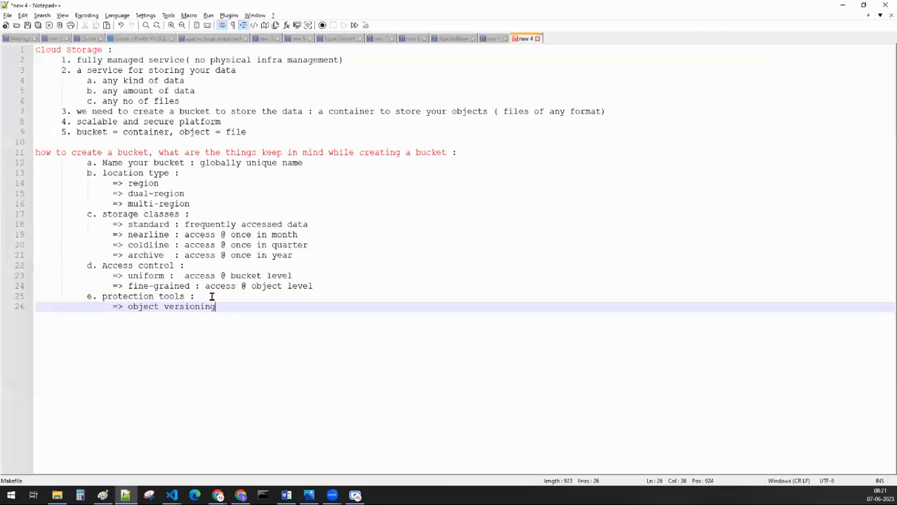
pyautogui.write(':')
pyautogui.press('Return')
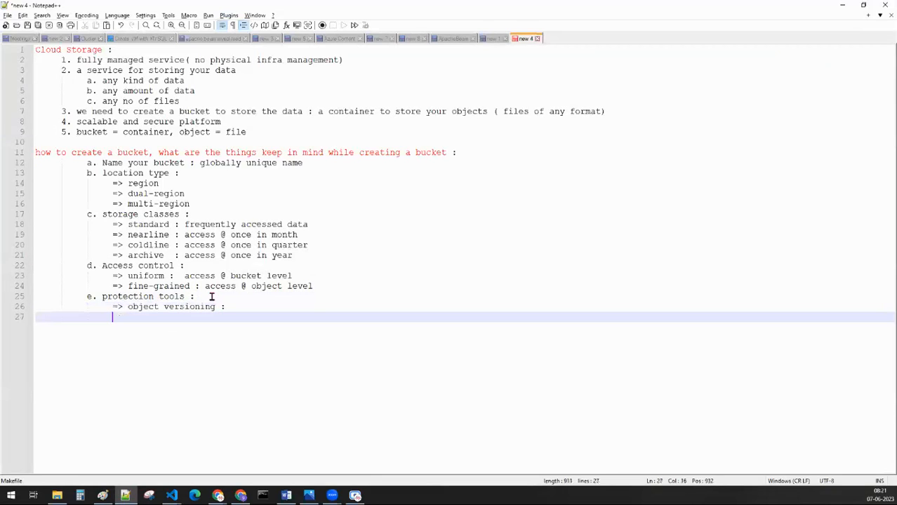
# Step: Add the line "=> retention policy :" below the object versioning entry
pyautogui.write('=> retention policy')
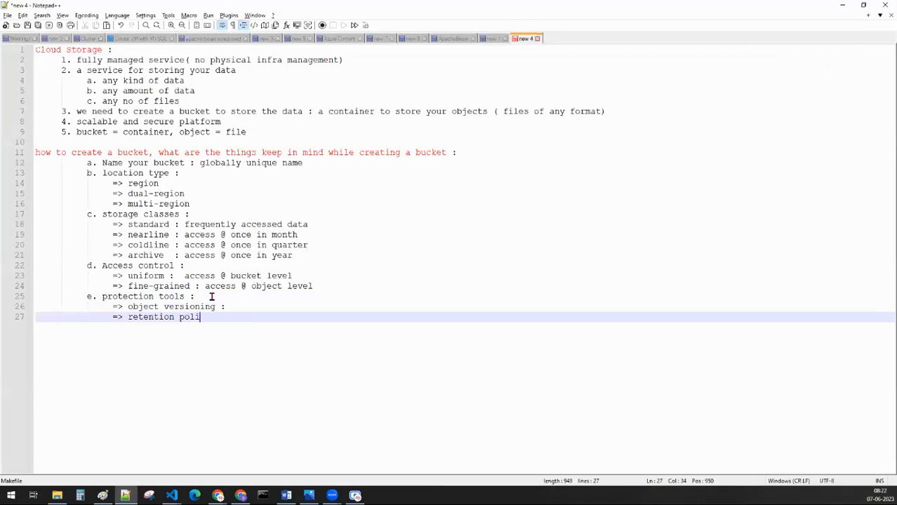
pyautogui.write(' :')
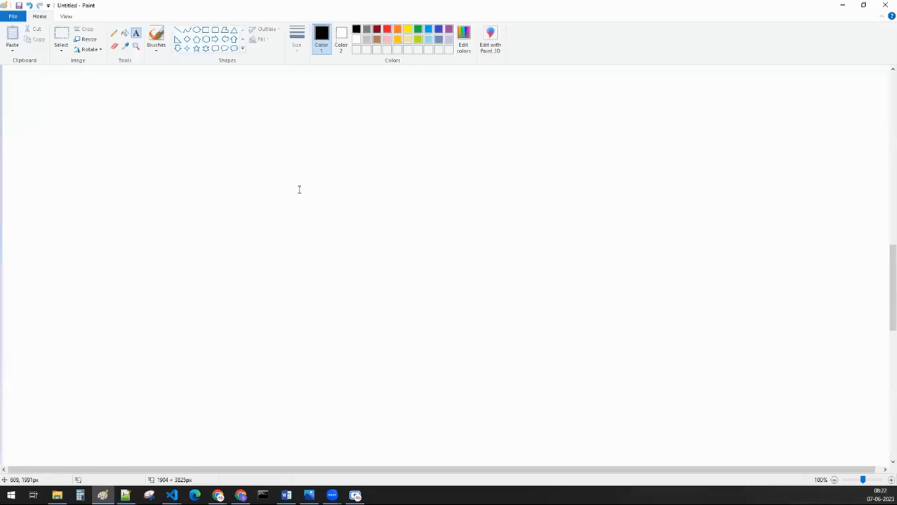
# Step: Draw a rectangle about 354 × 432 px on the blank canvas and label it "bucket" underneath
pyautogui.click(205, 29)
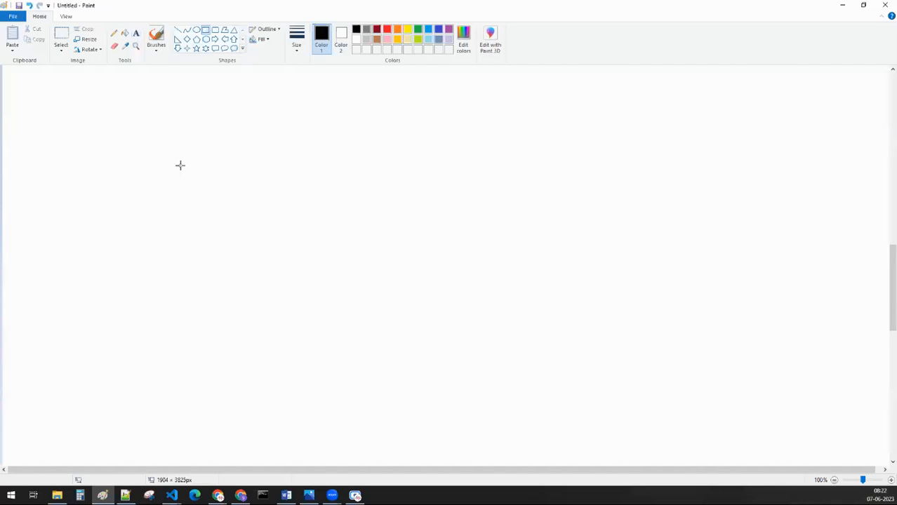
pyautogui.moveTo(149, 128); pyautogui.dragTo(314, 329)
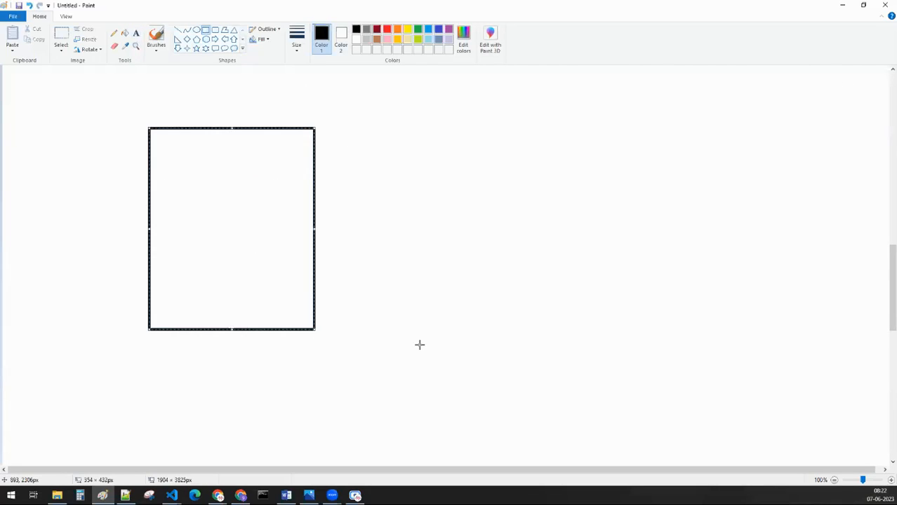
pyautogui.click(136, 33)
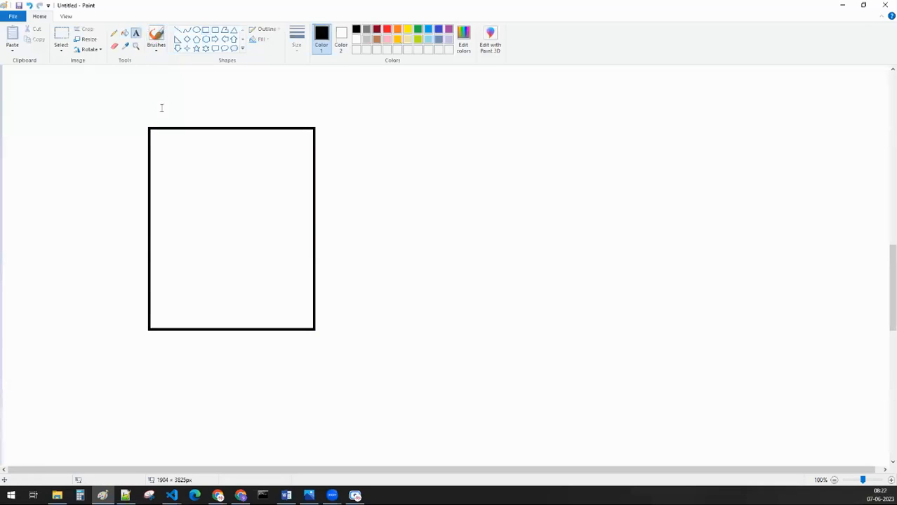
pyautogui.click(200, 335)
pyautogui.write('bucket')
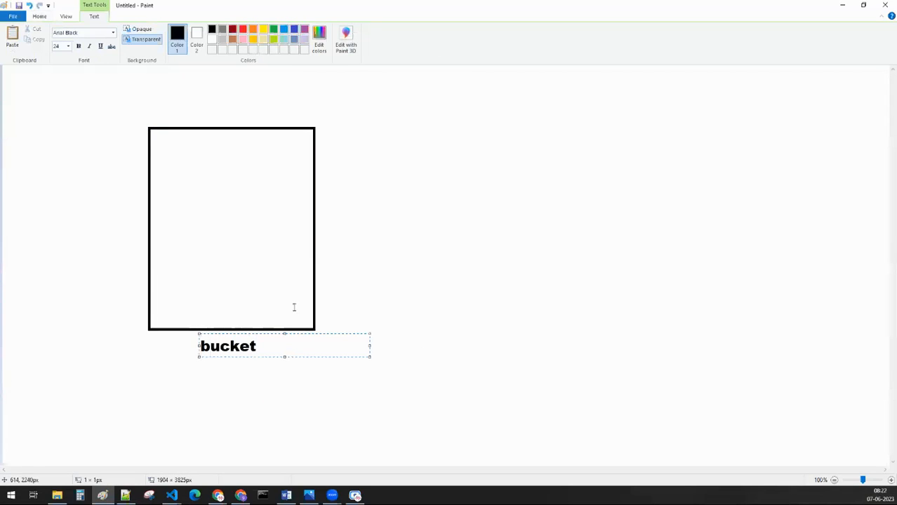
pyautogui.click(284, 200)
# Step: Add the text "sales.csv" near the top inside the bucket rectangle
pyautogui.click(167, 160)
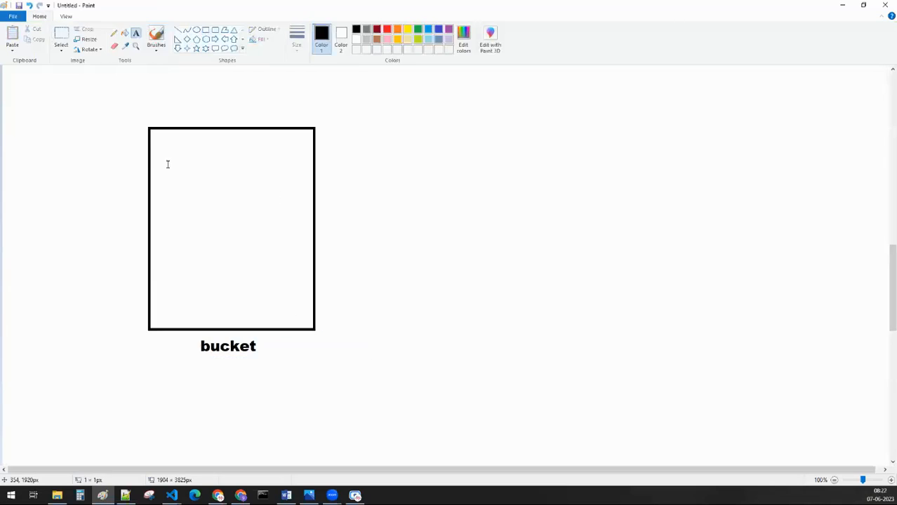
pyautogui.write('sales.csv')
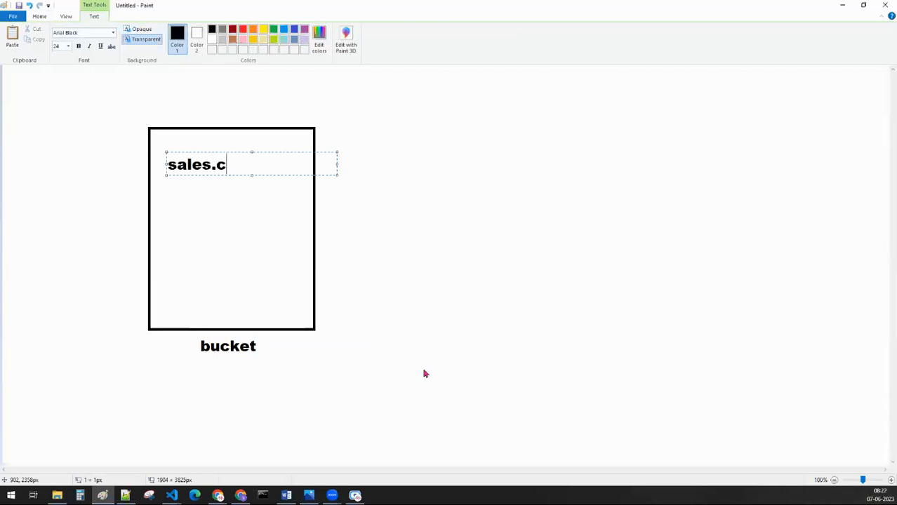
pyautogui.click(336, 164)
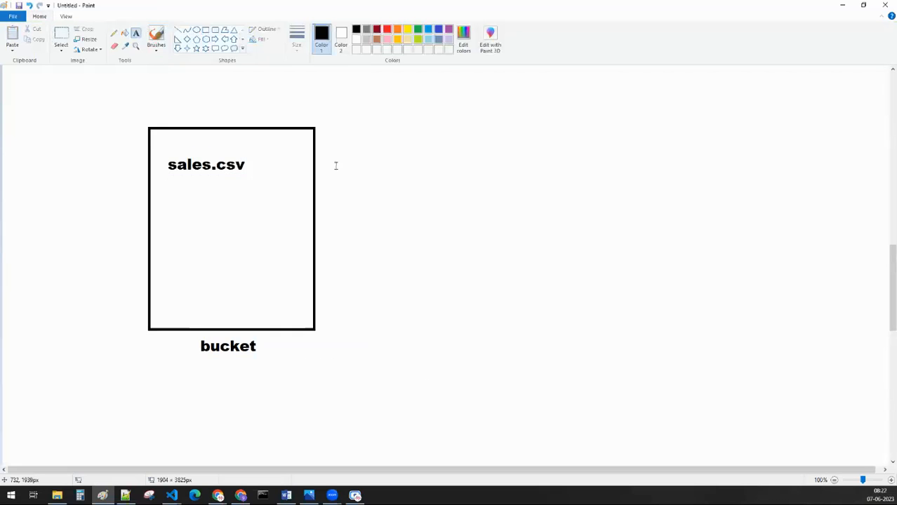
# Step: Draw a horizontal line from sales.csv out past the rectangle's right side and add the text "modified" at its end
pyautogui.click(177, 30)
pyautogui.moveTo(263, 164); pyautogui.dragTo(424, 164)
pyautogui.click(137, 33)
pyautogui.click(437, 150)
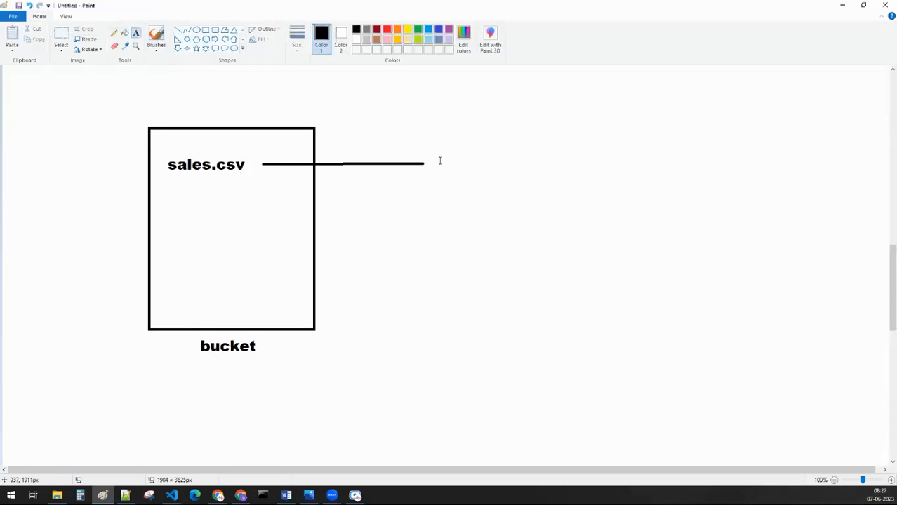
pyautogui.write('modified')
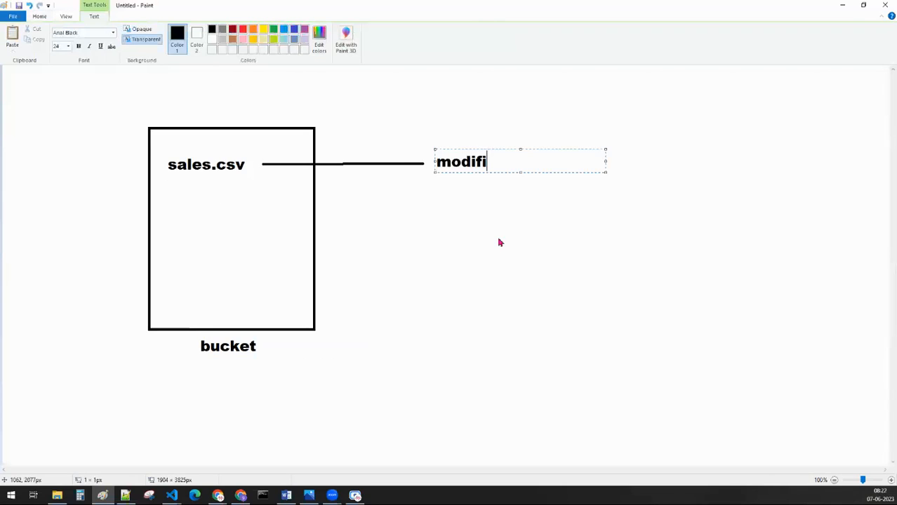
pyautogui.click(461, 290)
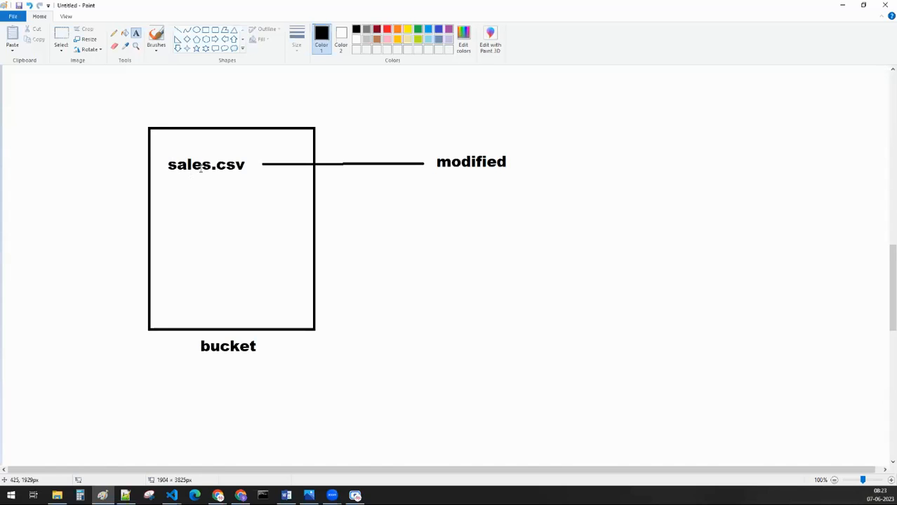
# Step: Add the heading "object versioning :" above the bucket rectangle, near the canvas's left edge
pyautogui.click(29, 84)
pyautogui.write('ob')
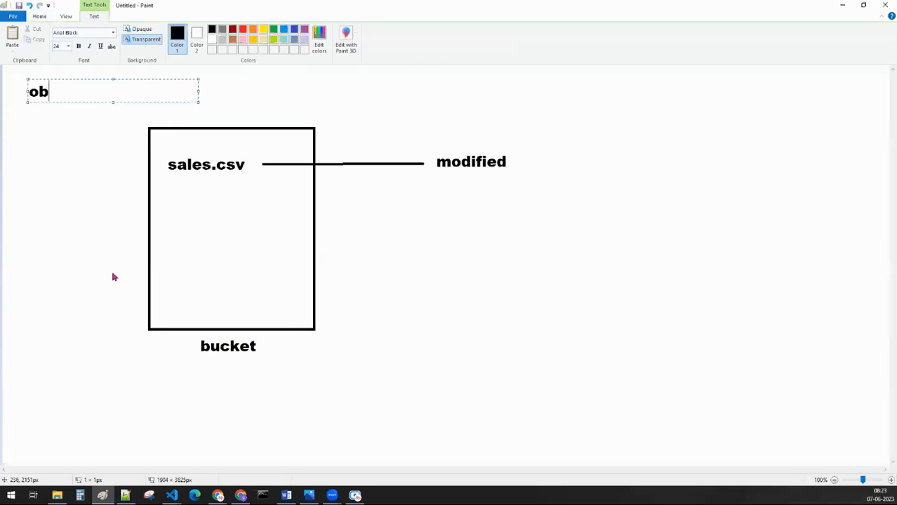
pyautogui.write('ject versioning :')
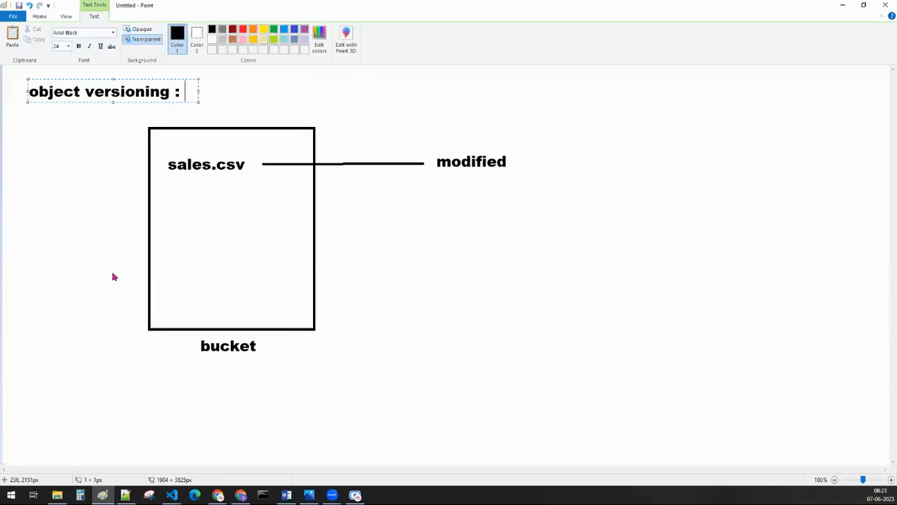
pyautogui.click(352, 212)
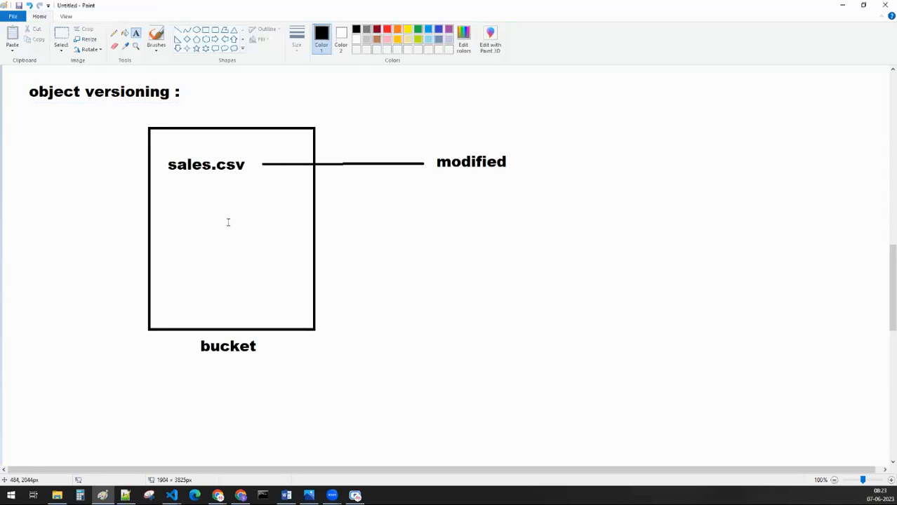
# Step: Add the text "sales_1.csv" directly below sales.csv inside the bucket
pyautogui.click(171, 192)
pyautogui.write('sales')
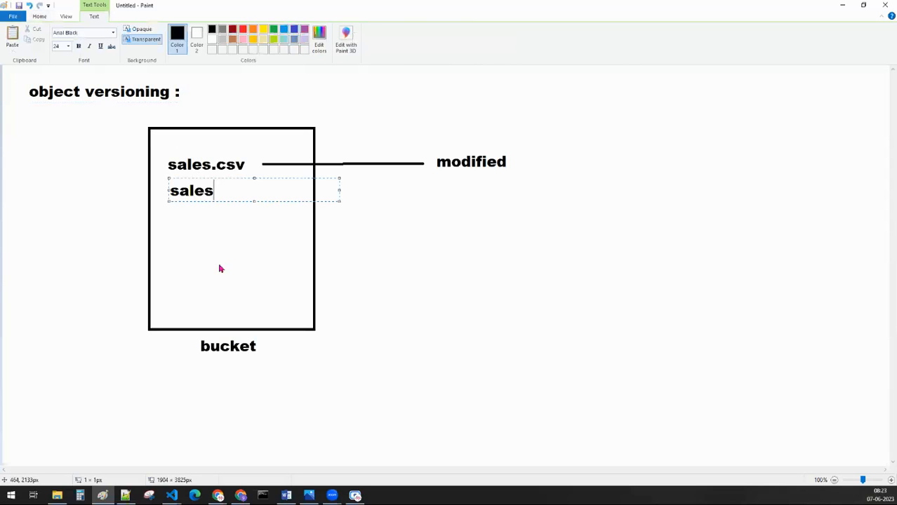
pyautogui.write('_1.csv')
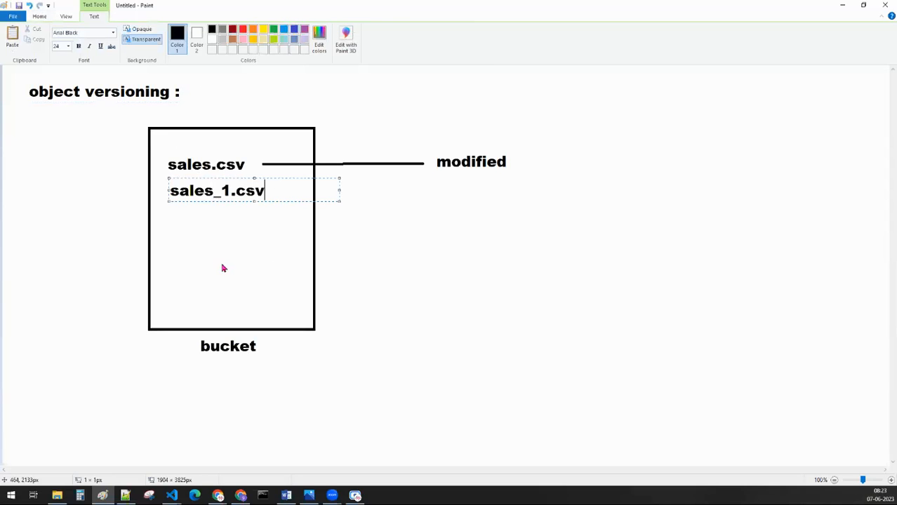
pyautogui.click(348, 254)
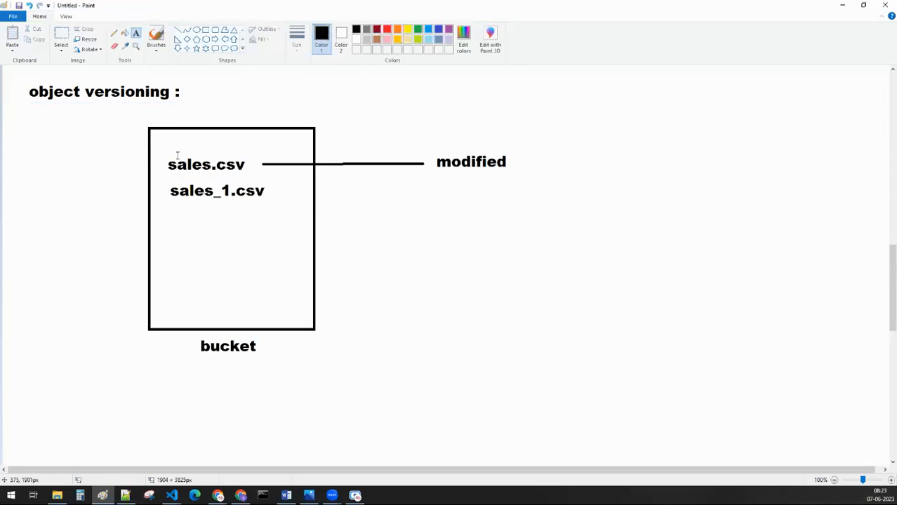
# Step: Draw curved freehand arrows from sales.csv to sales_1.csv and onward below it, and add the text "sales_2.csv" at the second arrow's tip
pyautogui.click(114, 33)
pyautogui.moveTo(161, 166); pyautogui.dragTo(160, 225)
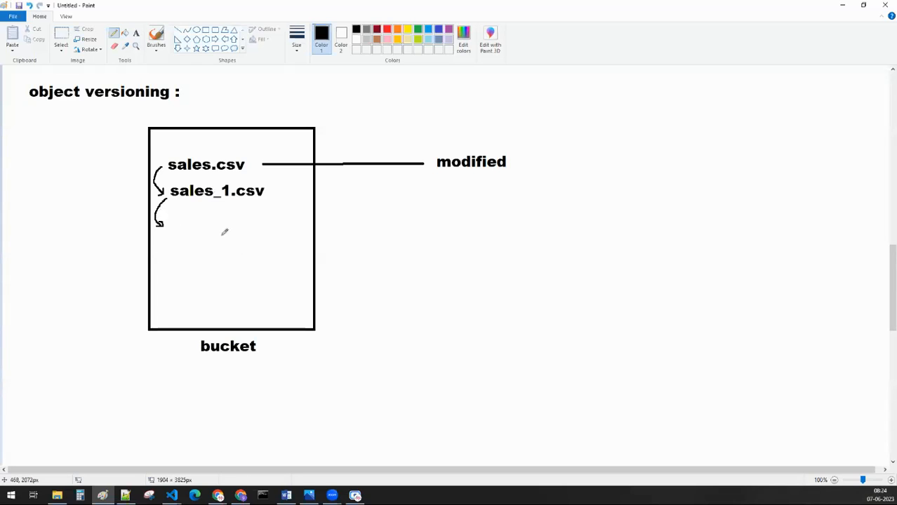
pyautogui.click(136, 33)
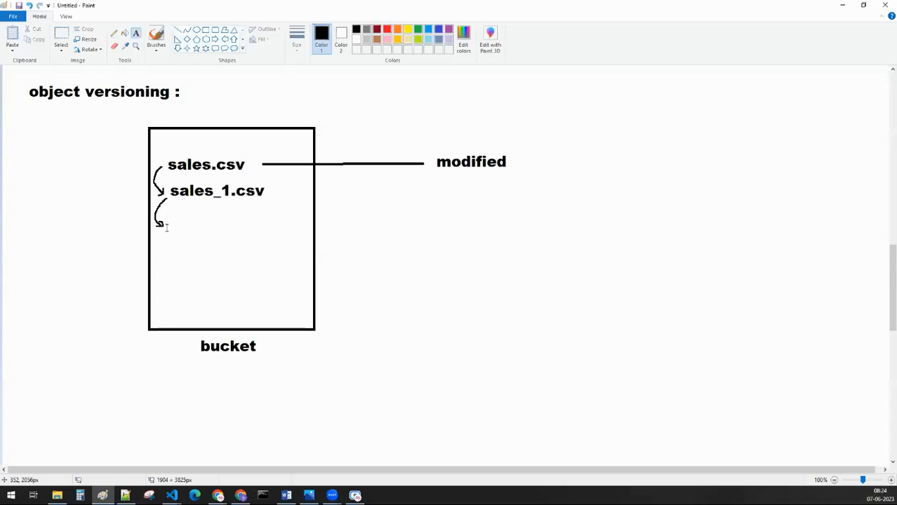
pyautogui.click(167, 219)
pyautogui.write('sales_2.csv')
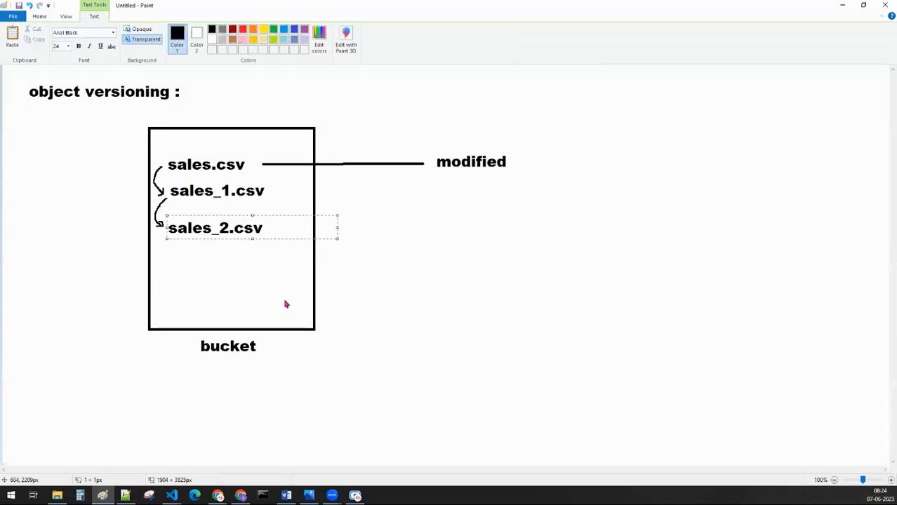
pyautogui.click(401, 272)
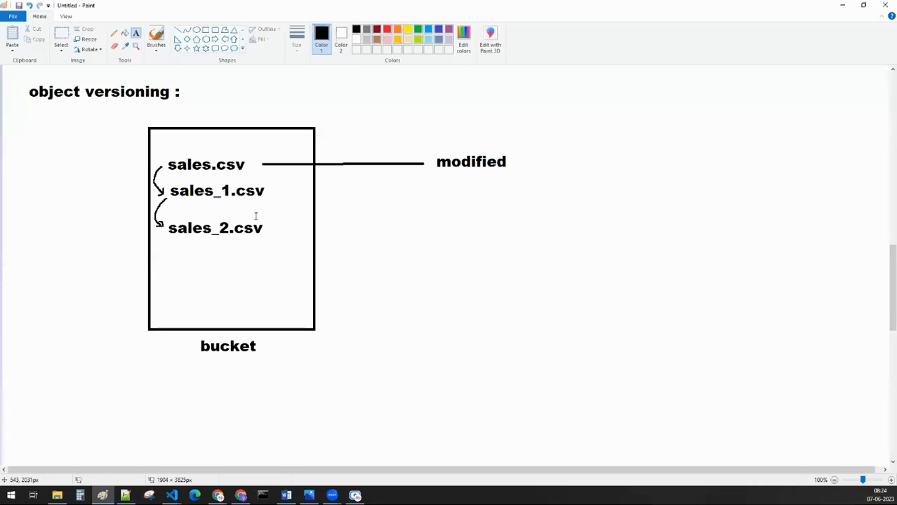
# Step: Delete an area of about 247 × 126 px covering sales.csv, sales_1.csv and the arrow between them
pyautogui.click(62, 37)
pyautogui.moveTo(152, 151); pyautogui.dragTo(268, 209)
pyautogui.press('Delete')
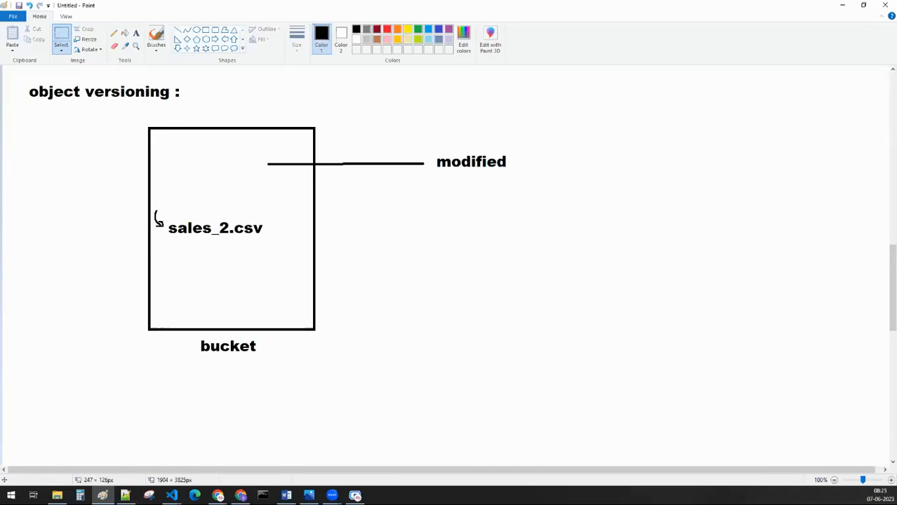
# Step: Switch to the Create a Bucket page in the browser and select Retention policy (for compliance) as the protection tool
pyautogui.hotkey('alt', 'Tab')
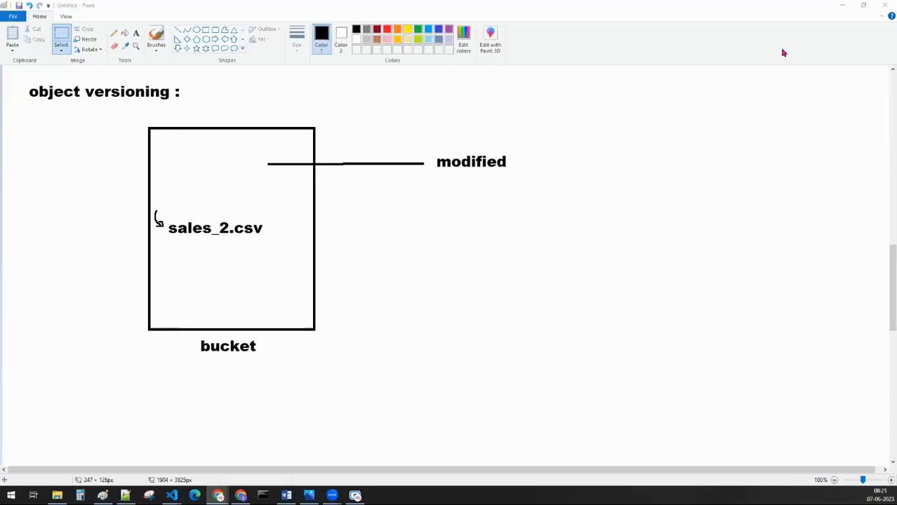
pyautogui.click(842, 7)
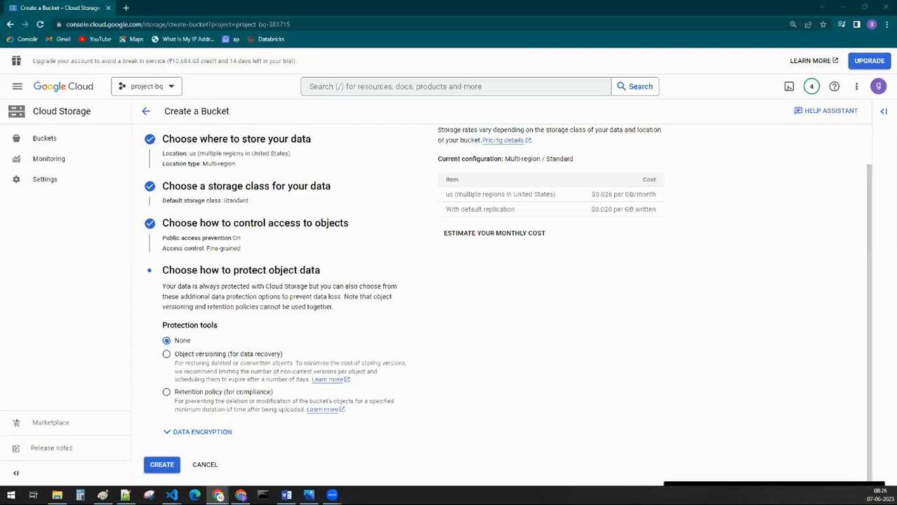
pyautogui.click(234, 406)
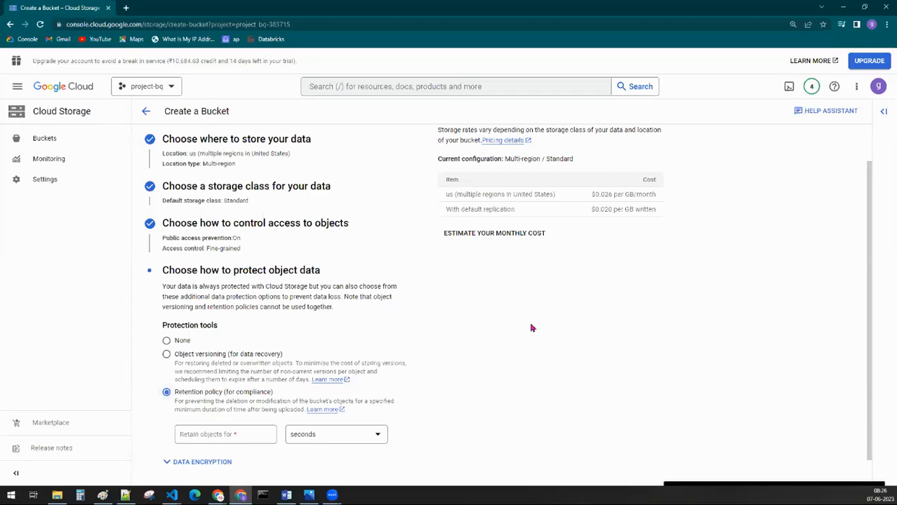
pyautogui.scroll(1, 495, 366)
pyautogui.scroll(-2, 487, 366)
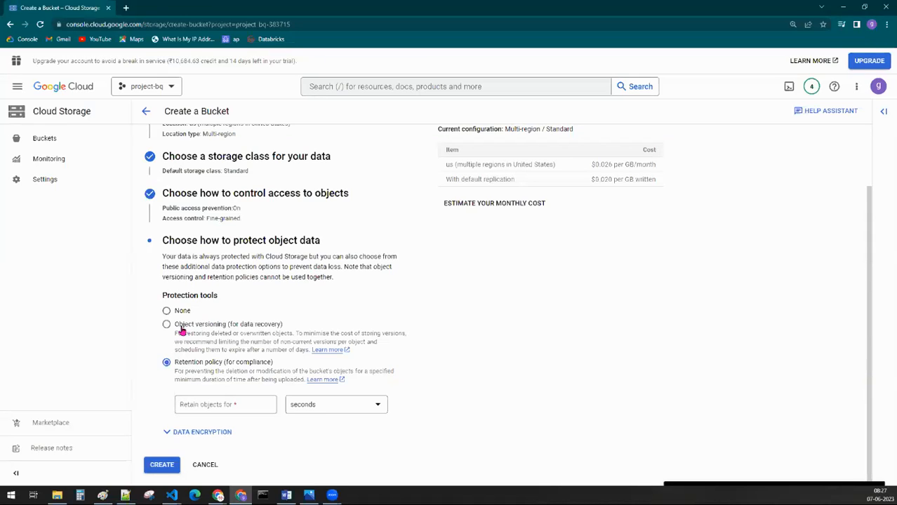
# Step: Highlight the object versioning description, and select Object versioning (for data recovery) as the protection tool
pyautogui.moveTo(175, 337); pyautogui.dragTo(414, 339)
pyautogui.click(498, 352)
pyautogui.click(180, 326)
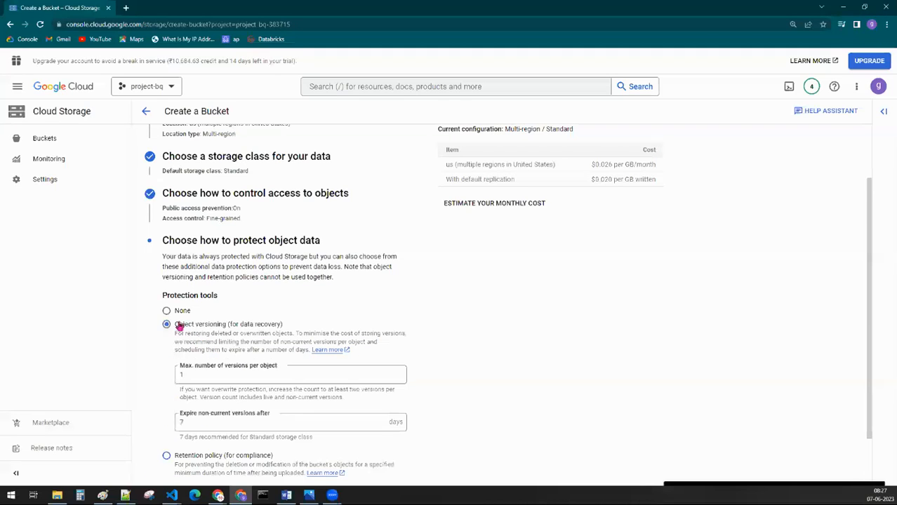
# Step: Set the maximum number of versions per object to 2 and expire non-current versions after 30 days
pyautogui.scroll(-1, 241, 311)
pyautogui.doubleClick(180, 312)
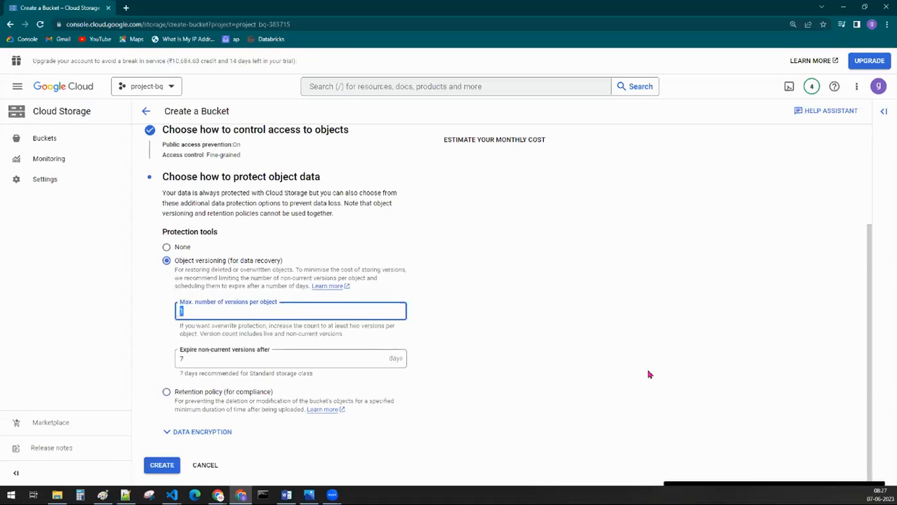
pyautogui.write('2')
pyautogui.click(636, 374)
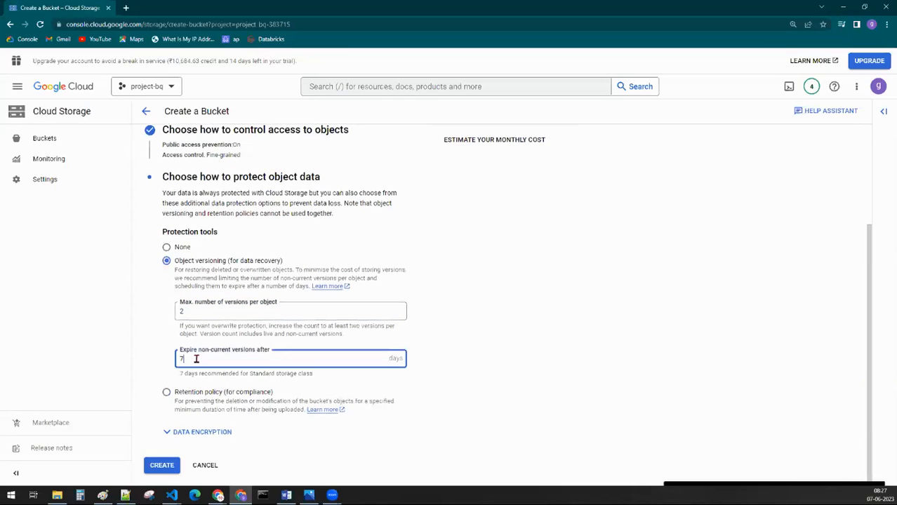
pyautogui.click(188, 311)
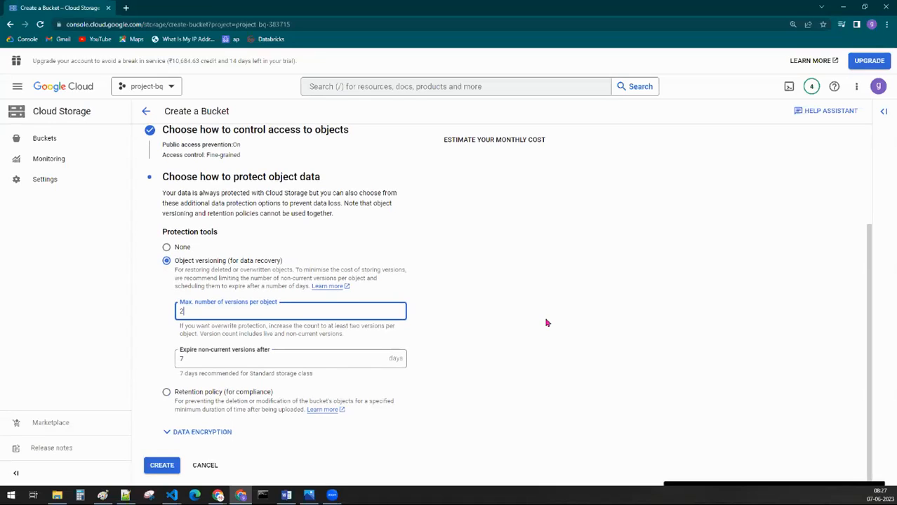
pyautogui.press('Tab')
pyautogui.write('30')
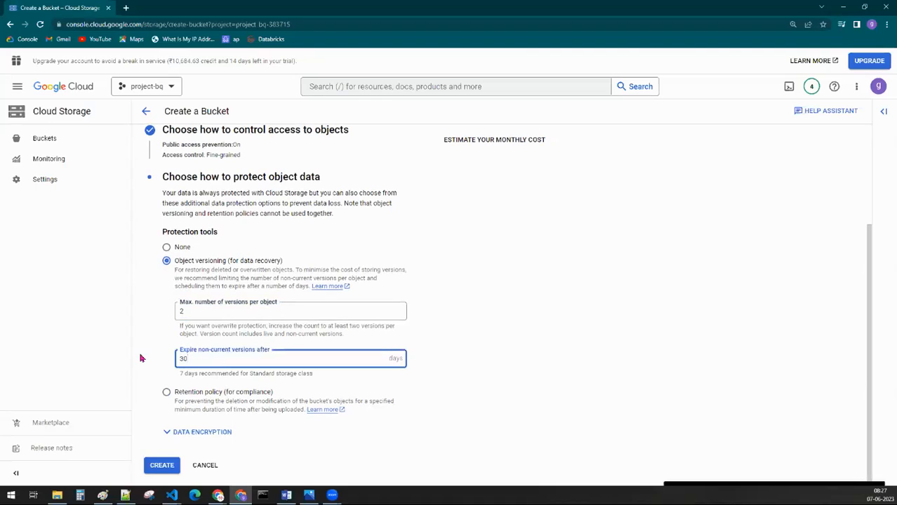
pyautogui.click(490, 279)
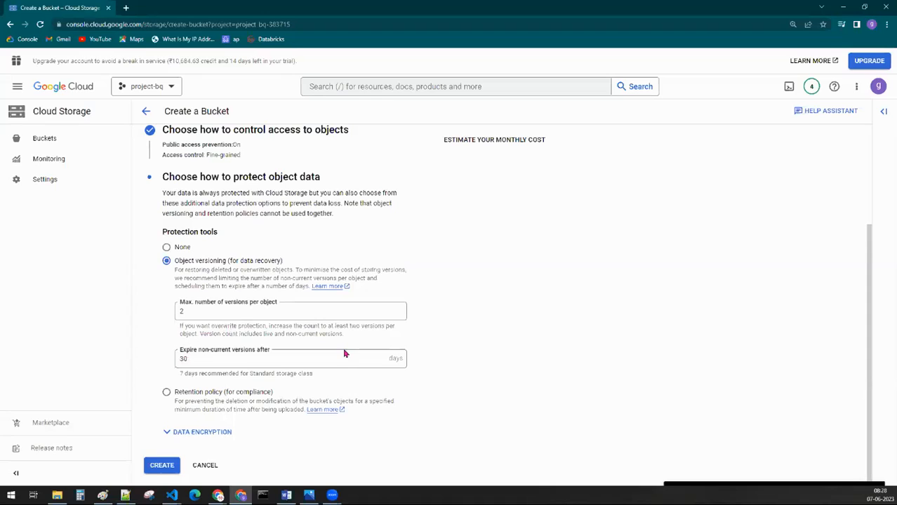
# Step: Highlight the 30-day expiry value, and change the protection tool to Retention policy (for compliance)
pyautogui.click(208, 360)
pyautogui.moveTo(209, 361); pyautogui.dragTo(151, 359)
pyautogui.click(154, 337)
pyautogui.click(189, 396)
# Step: Switch to Paint and draw a tall black-outlined rectangle on a blank area of the canvas
pyautogui.click(842, 9)
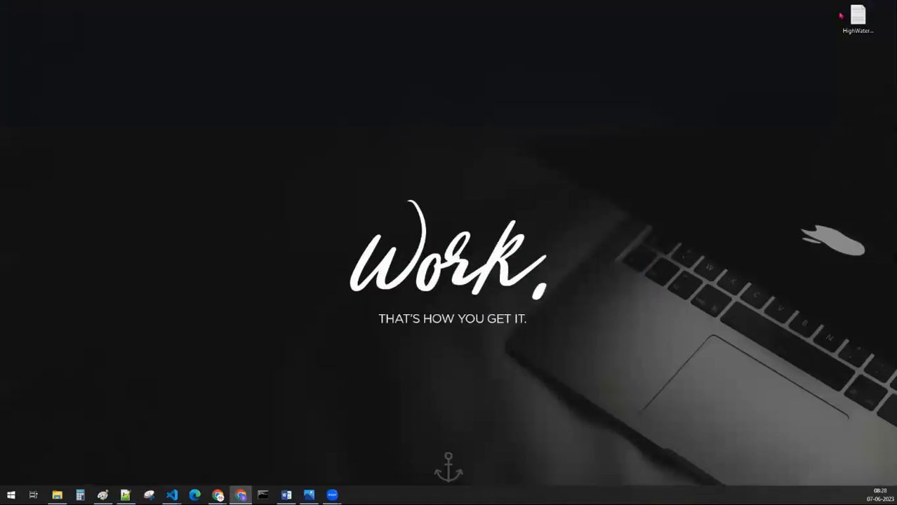
pyautogui.click(102, 496)
pyautogui.scroll(-5, 238, 272)
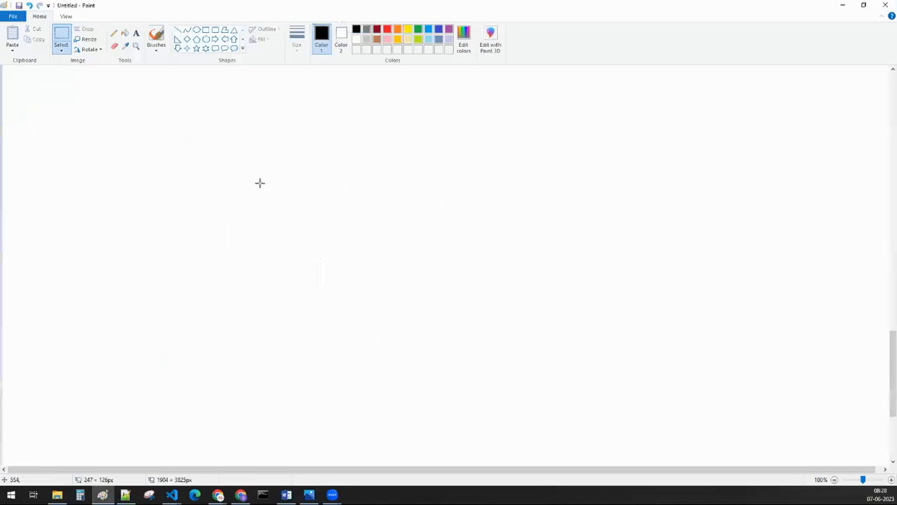
pyautogui.click(136, 33)
pyautogui.click(205, 30)
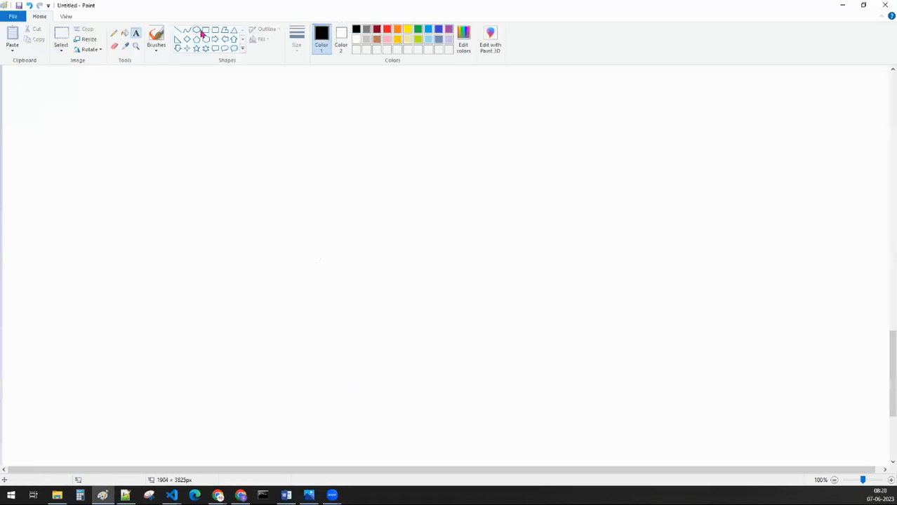
pyautogui.moveTo(178, 124); pyautogui.dragTo(333, 328)
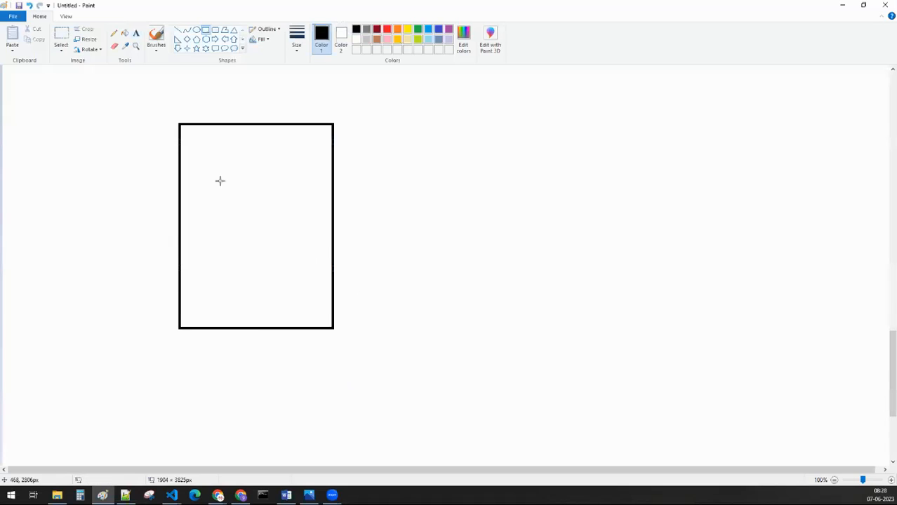
# Step: Add the text "bucket" below the rectangle and the text "sales.csv" in its upper part
pyautogui.click(136, 36)
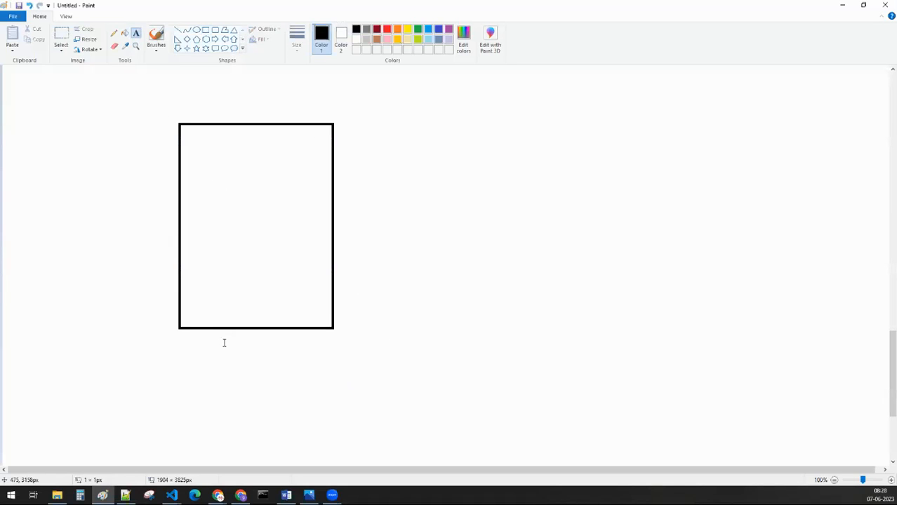
pyautogui.click(225, 334)
pyautogui.write('bucket')
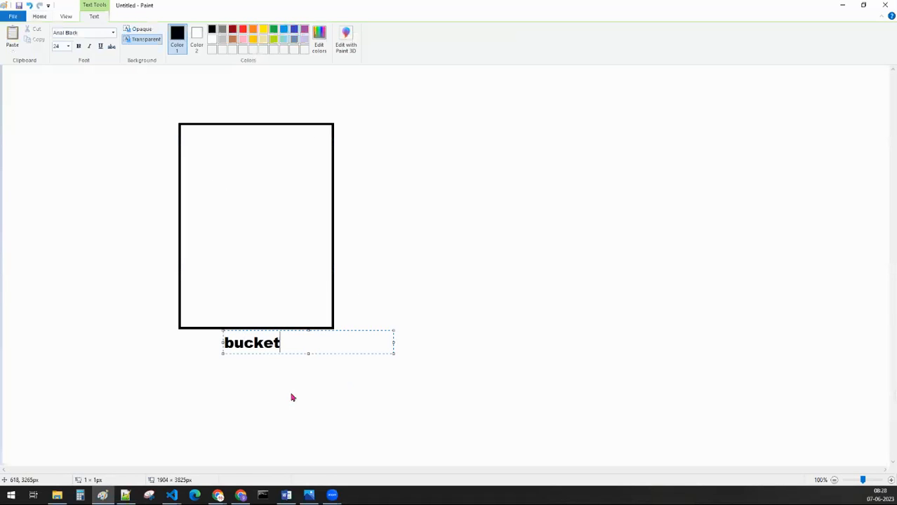
pyautogui.click(198, 160)
pyautogui.click(205, 169)
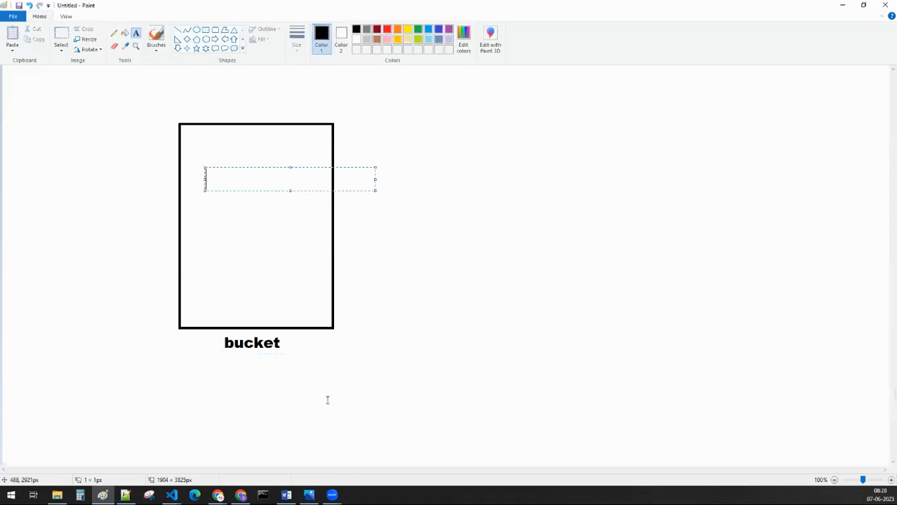
pyautogui.write('sales.csv')
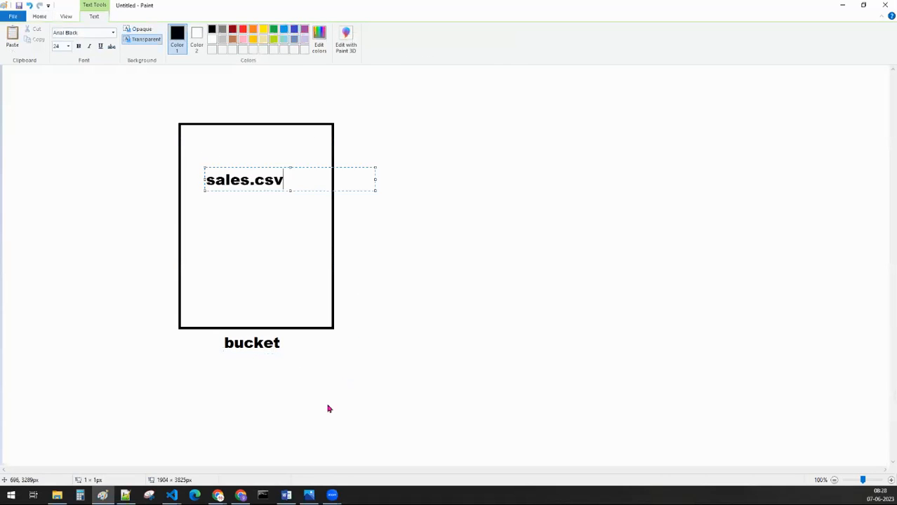
pyautogui.click(421, 366)
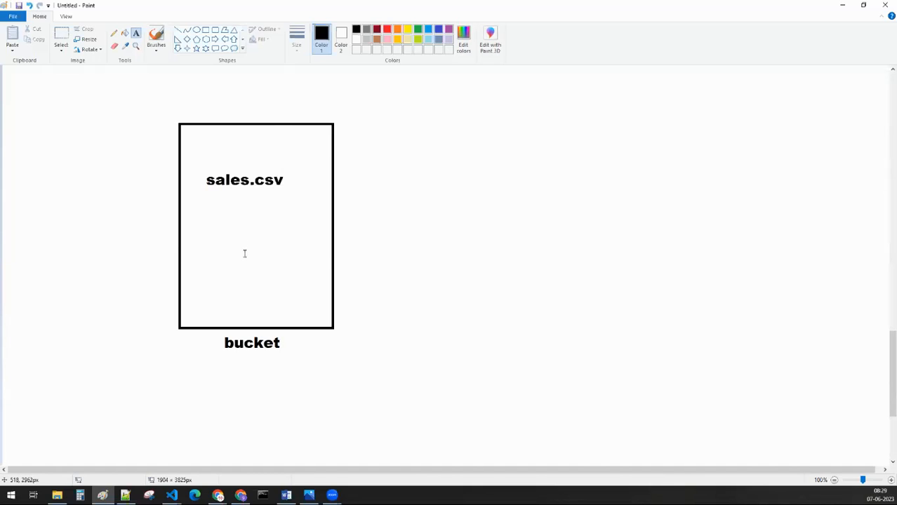
# Step: Add the text "retention period : 2 days" beside the bucket rectangle, widening the text box to fit one line
pyautogui.click(380, 162)
pyautogui.write('retentio')
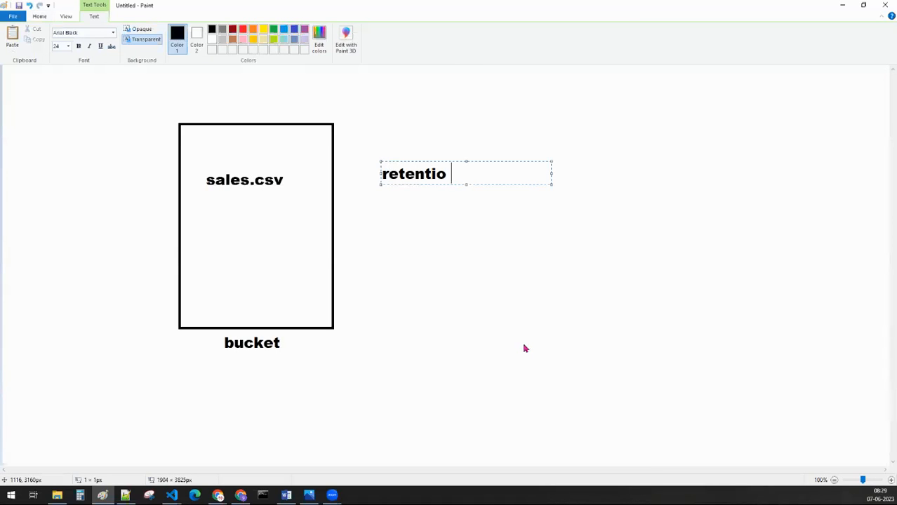
pyautogui.press('BackSpace')
pyautogui.write('n -')
pyautogui.press('BackSpace')
pyautogui.write('pr')
pyautogui.press('BackSpace')
pyautogui.write('eriod : 2 days')
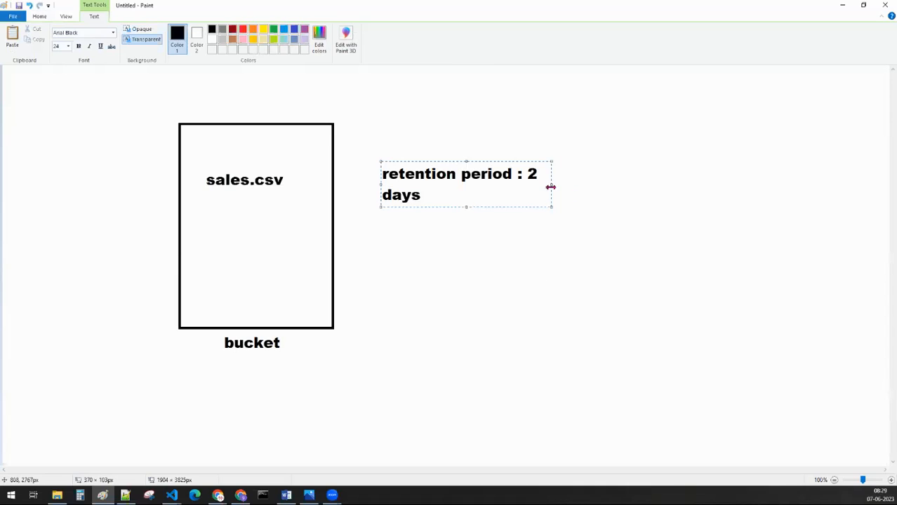
pyautogui.moveTo(552, 186); pyautogui.dragTo(715, 187)
pyautogui.click(305, 256)
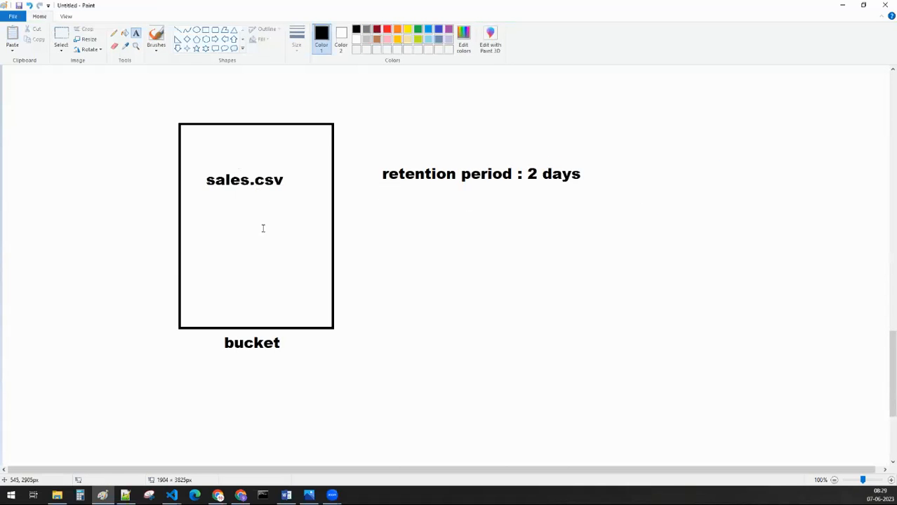
# Step: Add the words "delete" and "modify" on two lines below the retention period text
pyautogui.click(454, 214)
pyautogui.write('delete')
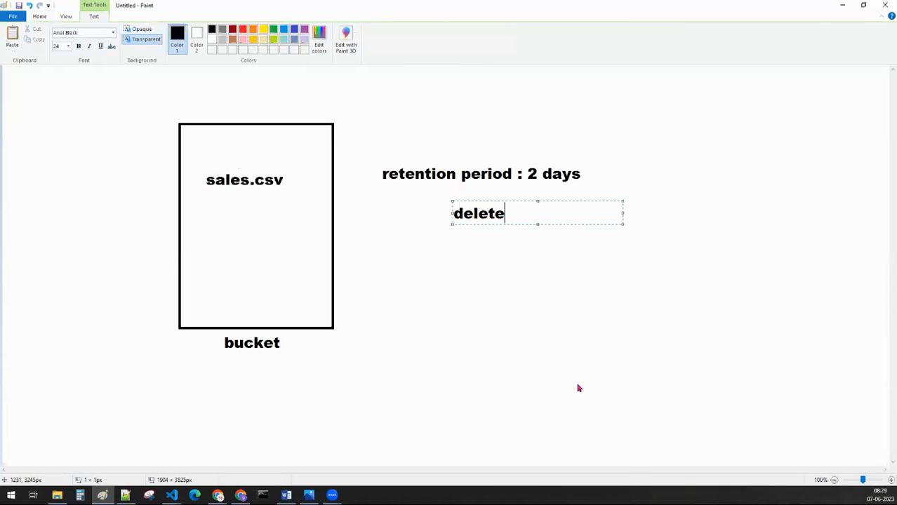
pyautogui.press('Return')
pyautogui.write('m')
pyautogui.write('odifiy')
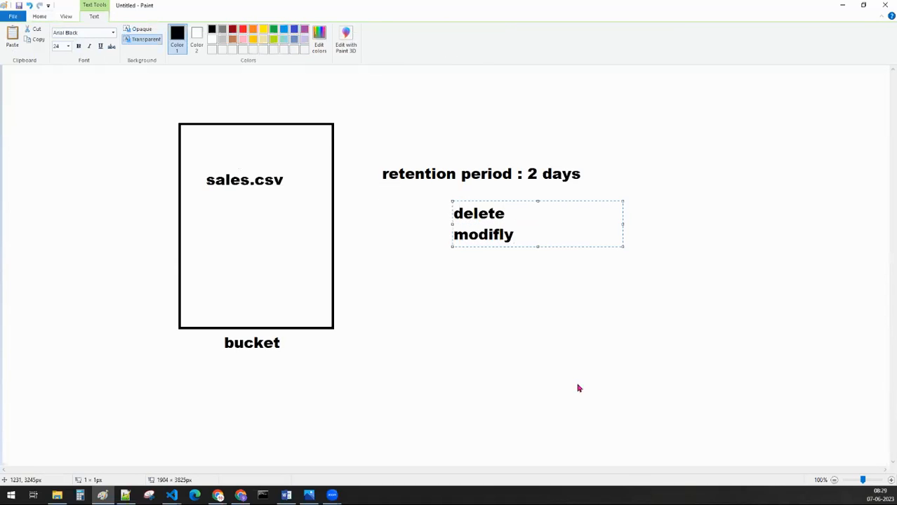
pyautogui.press('BackSpace')
pyautogui.press('BackSpace')
pyautogui.write('y')
pyautogui.click(485, 350)
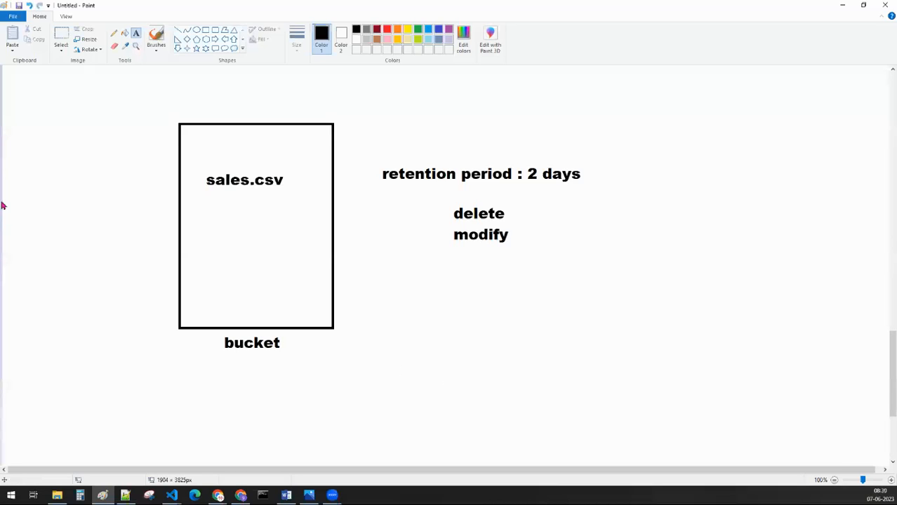
# Step: Add the heading "retention policy :" above the bucket drawing
pyautogui.click(22, 91)
pyautogui.write('ret')
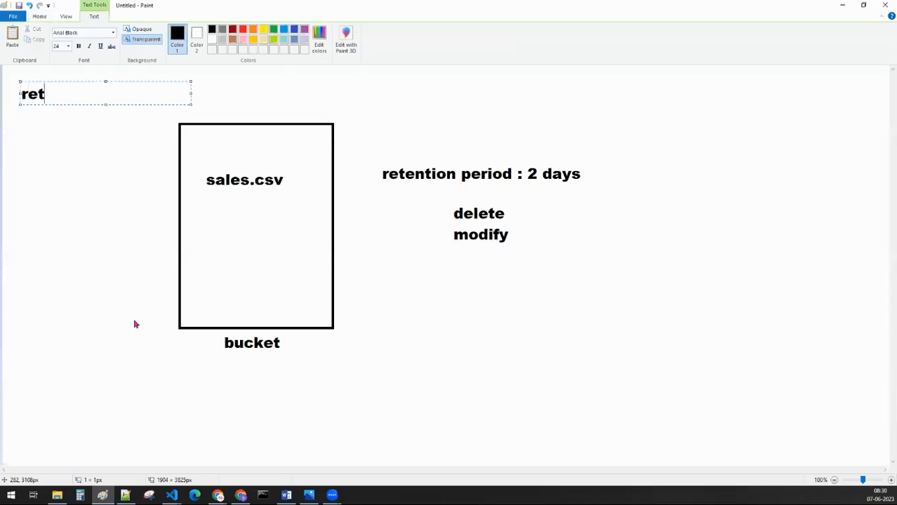
pyautogui.write('ention pol')
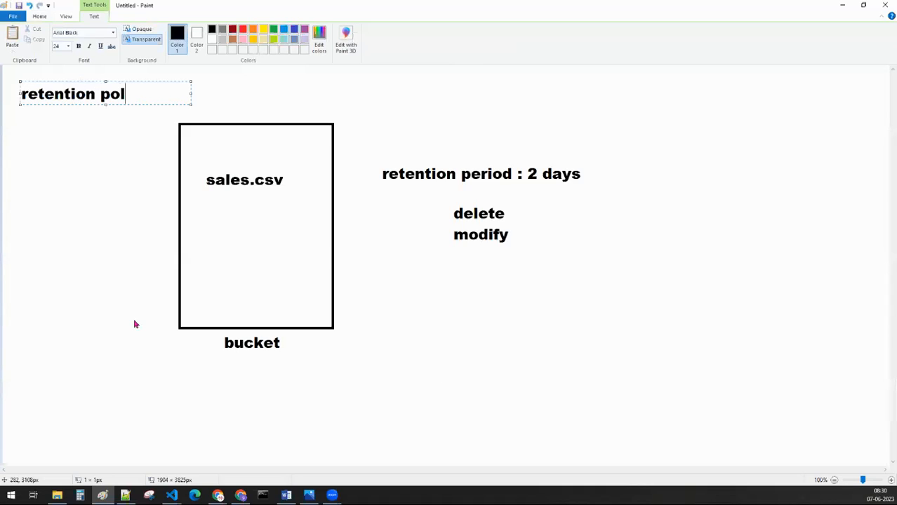
pyautogui.write('icy :')
pyautogui.click(49, 262)
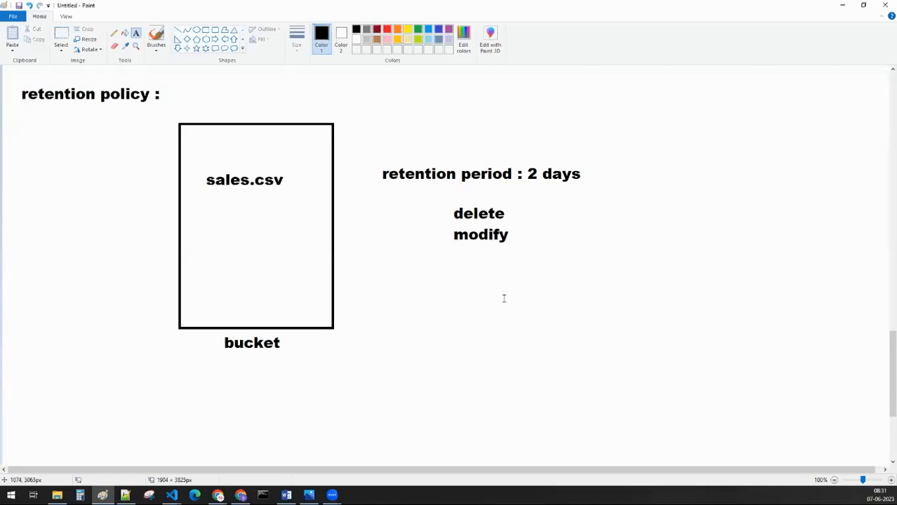
pyautogui.click(174, 85)
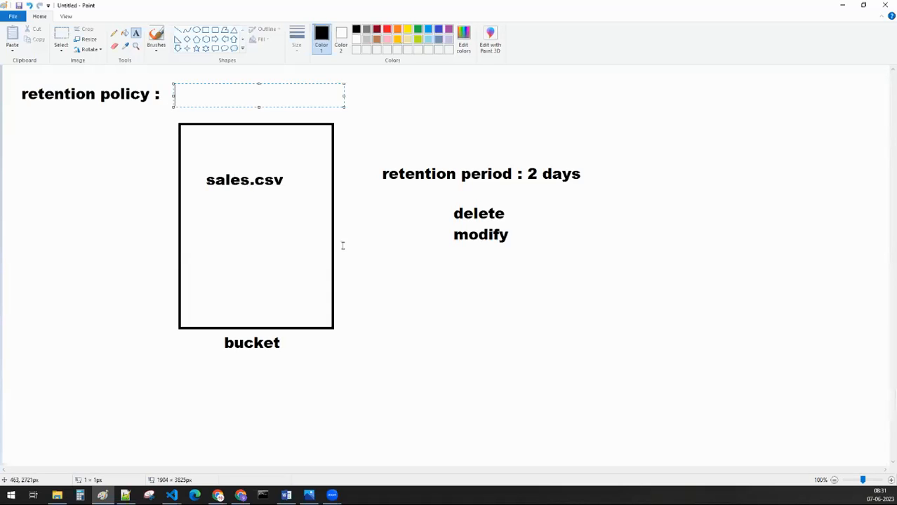
pyautogui.click(643, 322)
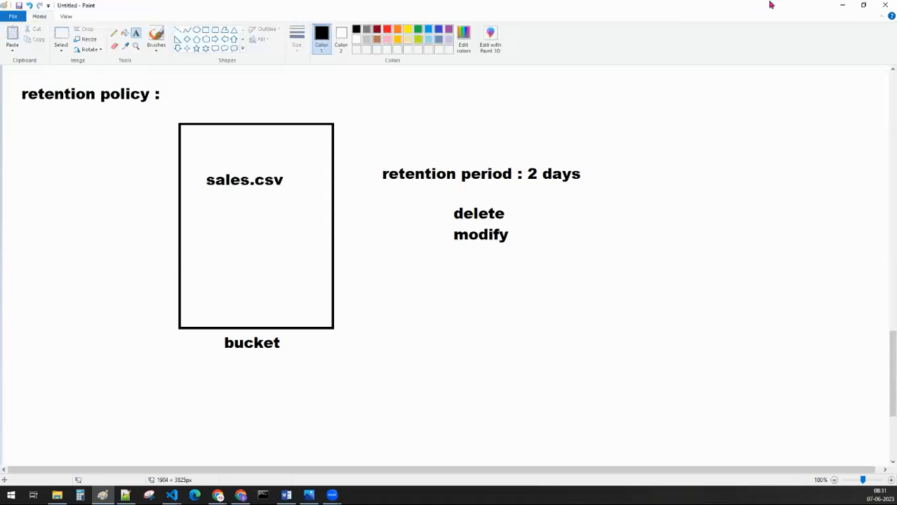
# Step: Switch to the browser, set objects to be retained for 300 seconds, and create the bucket with public access prevention enforced
pyautogui.click(842, 9)
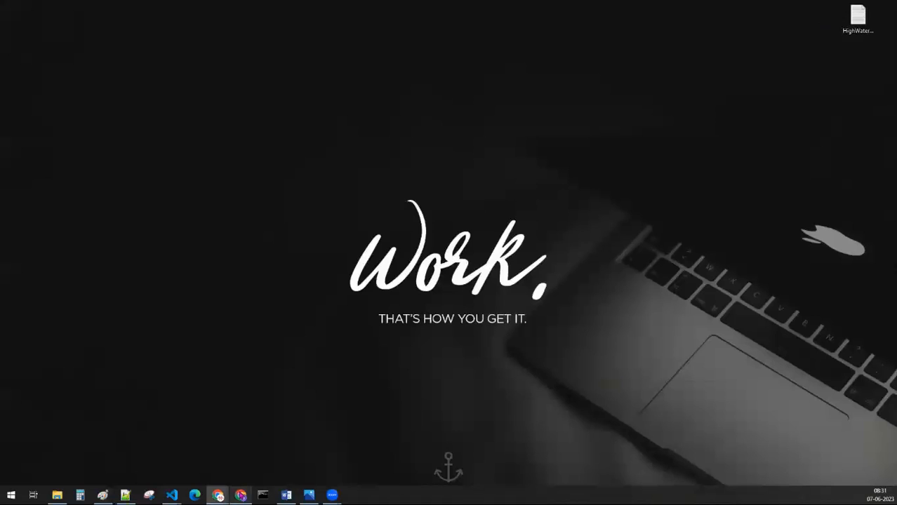
pyautogui.click(240, 496)
pyautogui.click(241, 409)
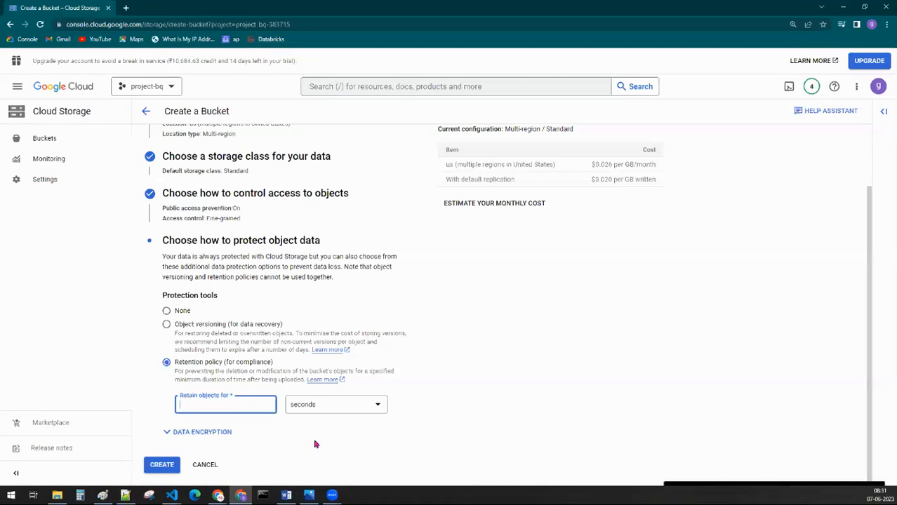
pyautogui.write('300')
pyautogui.click(340, 430)
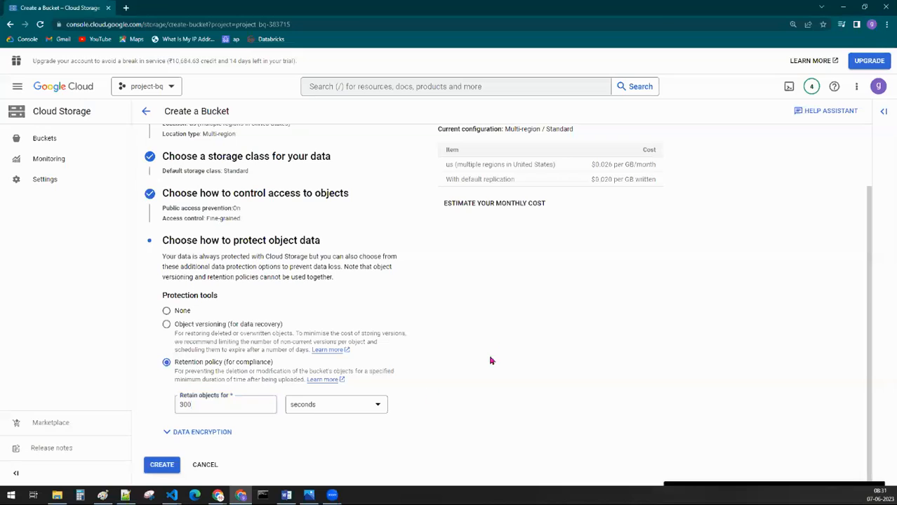
pyautogui.click(152, 471)
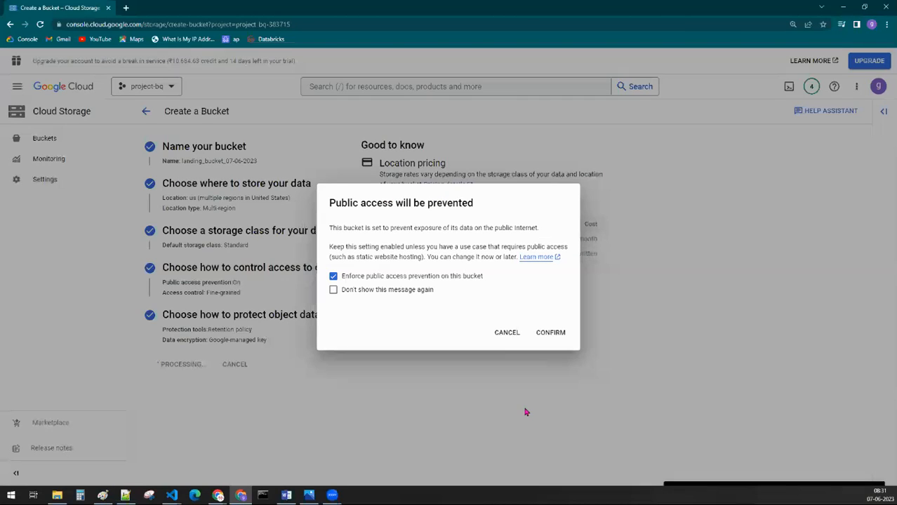
pyautogui.press('Return')
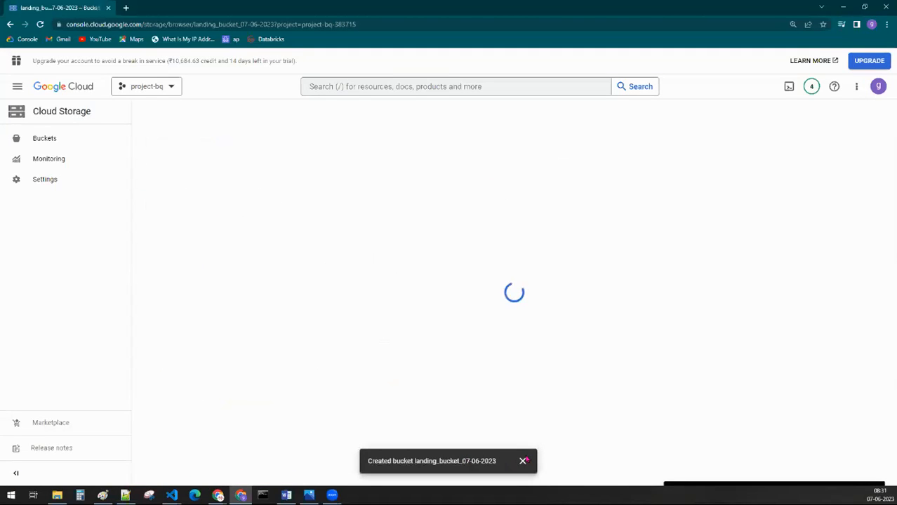
# Step: Switch to the Notepad++ notes and add "we can go for versions" after "object versioning :"
pyautogui.click(125, 495)
pyautogui.click(230, 307)
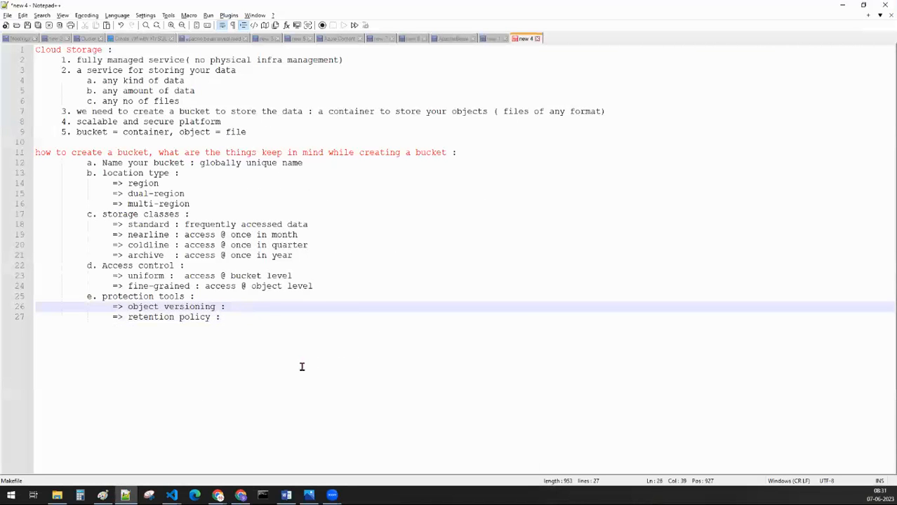
pyautogui.write('we can go for versi')
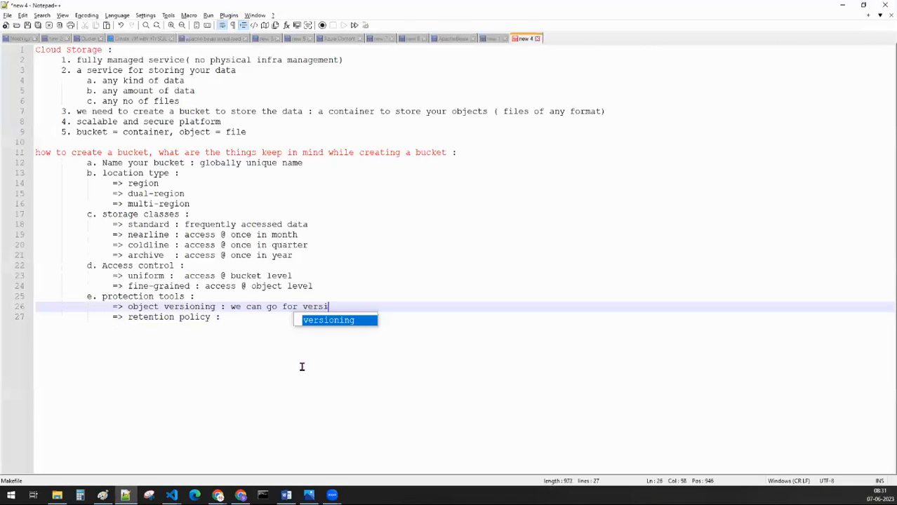
pyautogui.write('ons')
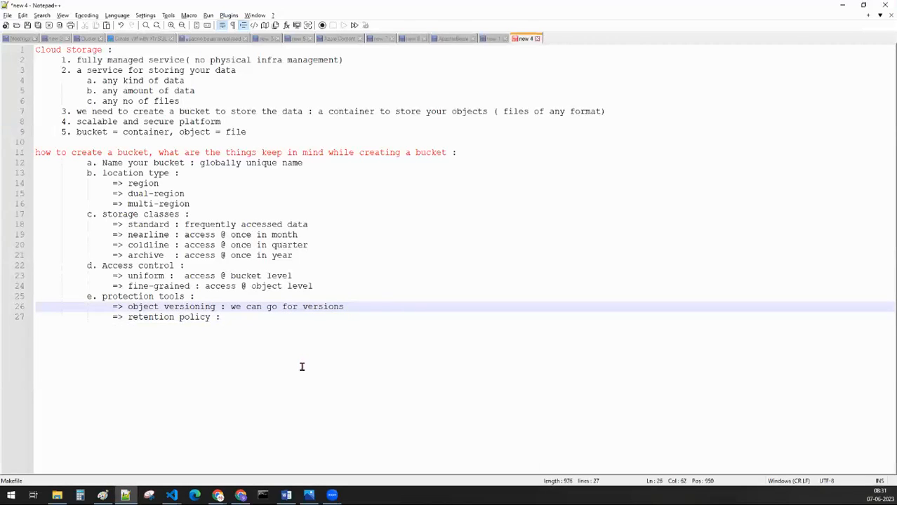
# Step: Complete the "retention policy :" line with "put retention period (modify, delete)"
pyautogui.click(254, 317)
pyautogui.write('put ')
pyautogui.write('retention ')
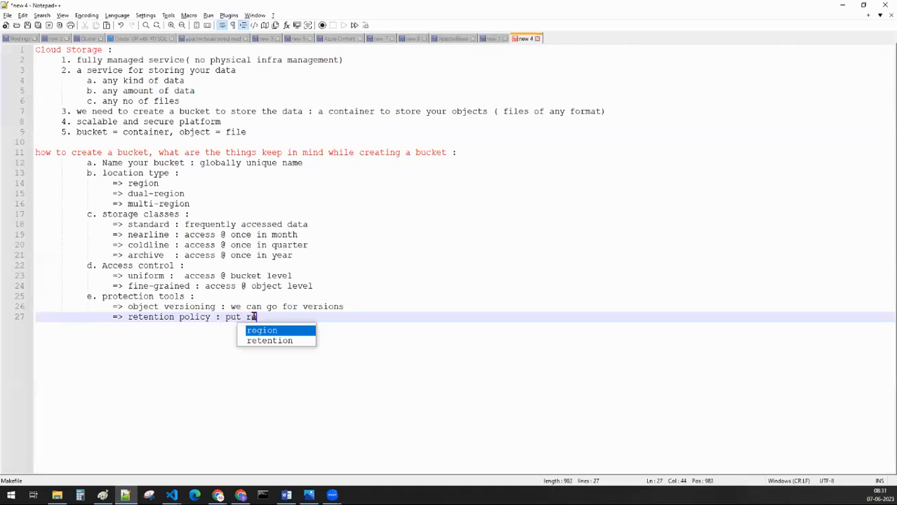
pyautogui.write('pe')
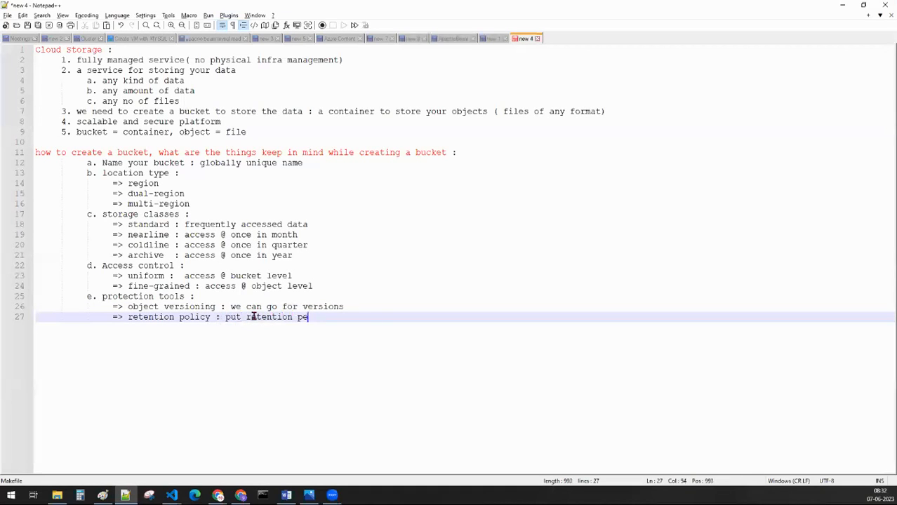
pyautogui.write('riod (modify, delete')
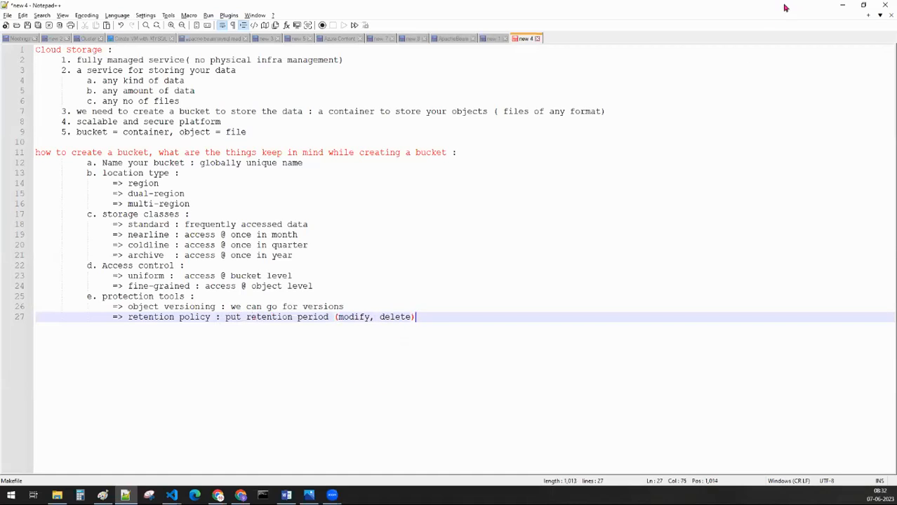
# Step: Return to the browser and examine the new bucket's name, location, storage class, public access, retention setting and upload options
pyautogui.click(841, 4)
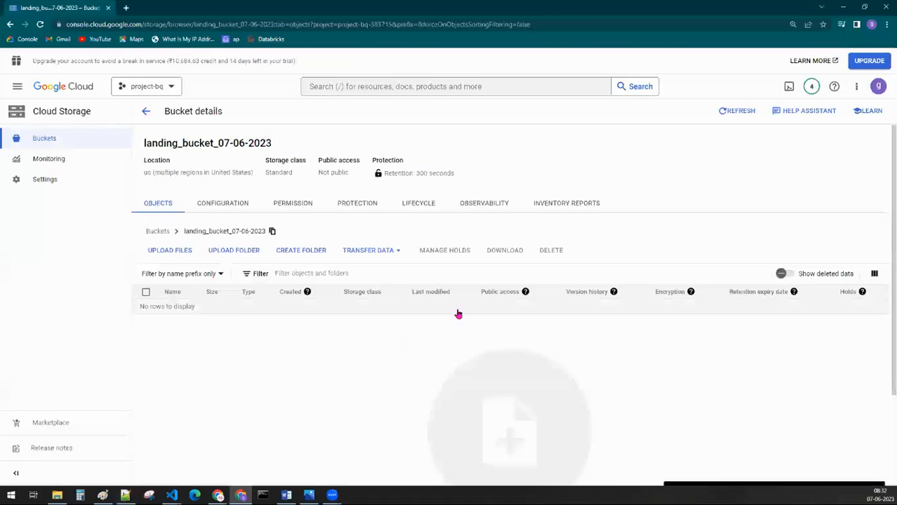
pyautogui.moveTo(279, 144); pyautogui.dragTo(144, 148)
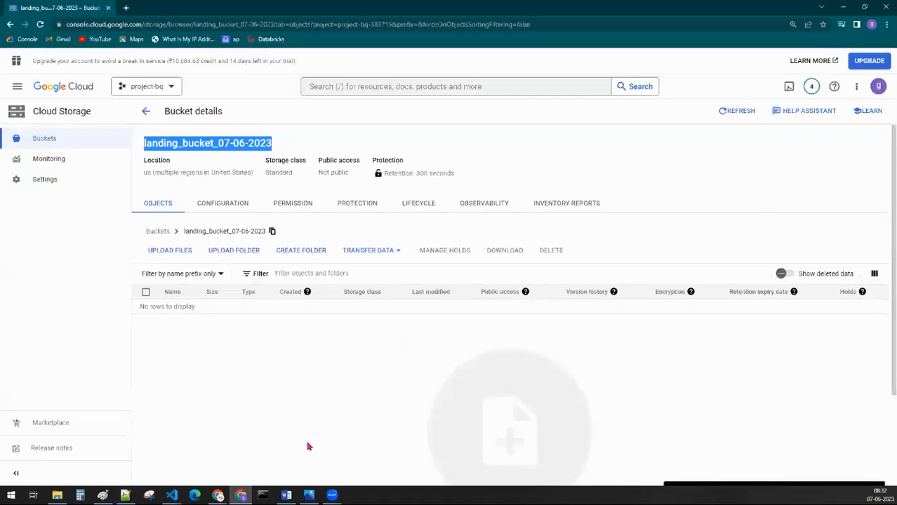
pyautogui.click(283, 400)
pyautogui.moveTo(140, 156); pyautogui.dragTo(536, 191)
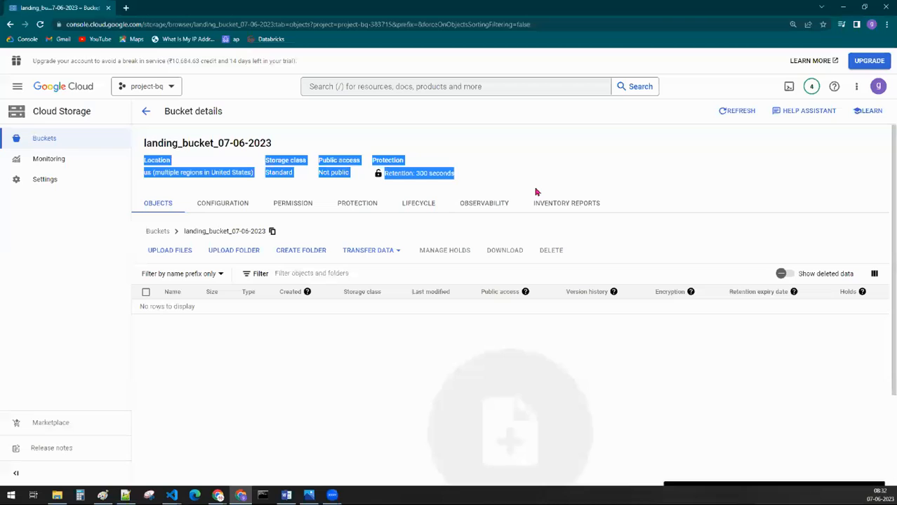
pyautogui.click(476, 184)
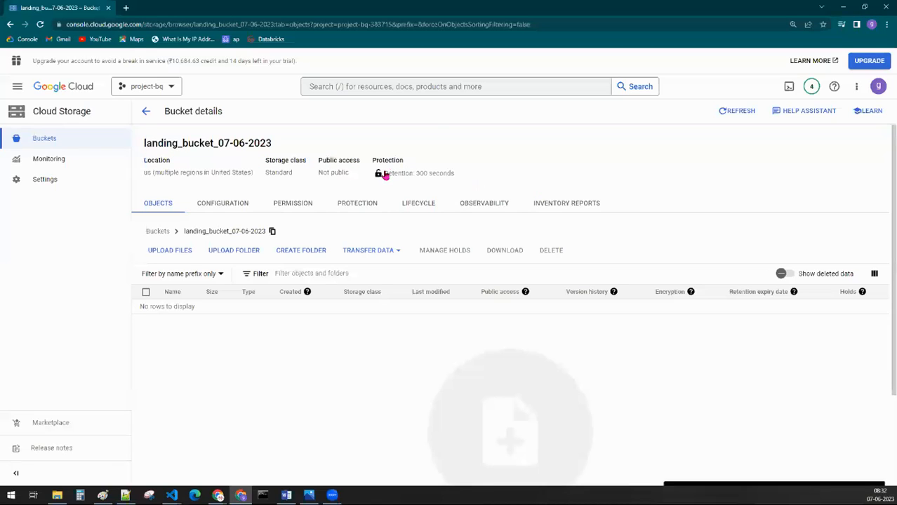
pyautogui.moveTo(475, 179); pyautogui.dragTo(380, 180)
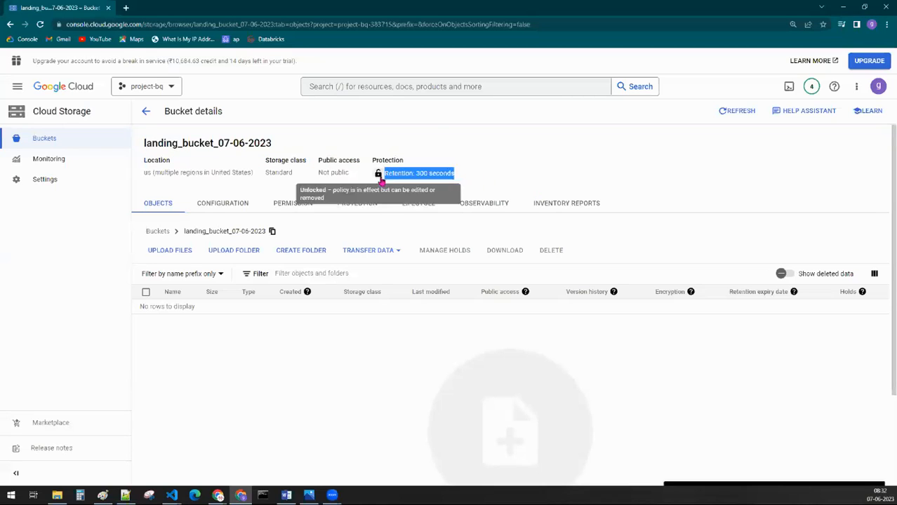
pyautogui.click(546, 173)
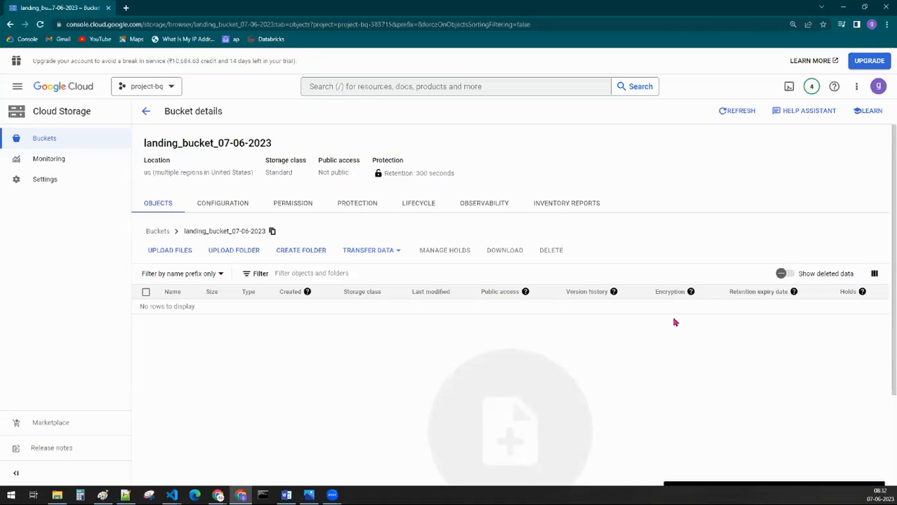
pyautogui.click(151, 254)
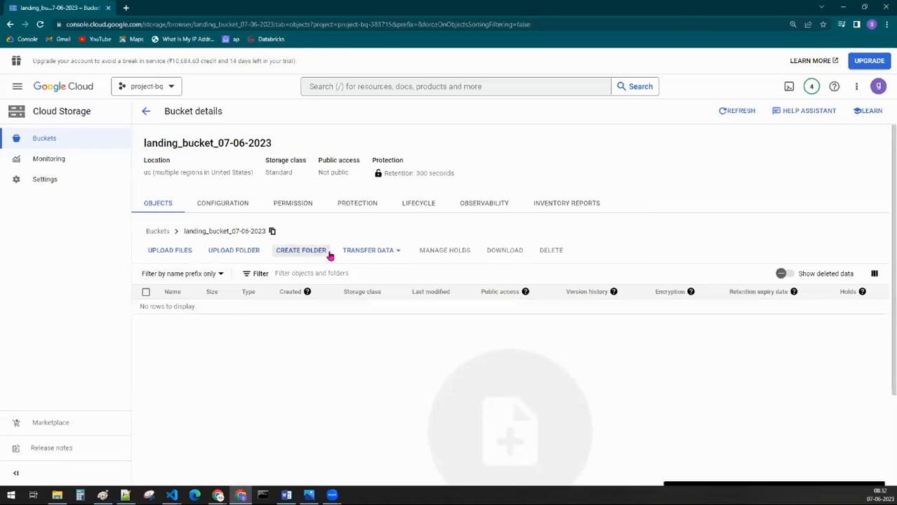
pyautogui.click(371, 254)
pyautogui.click(442, 338)
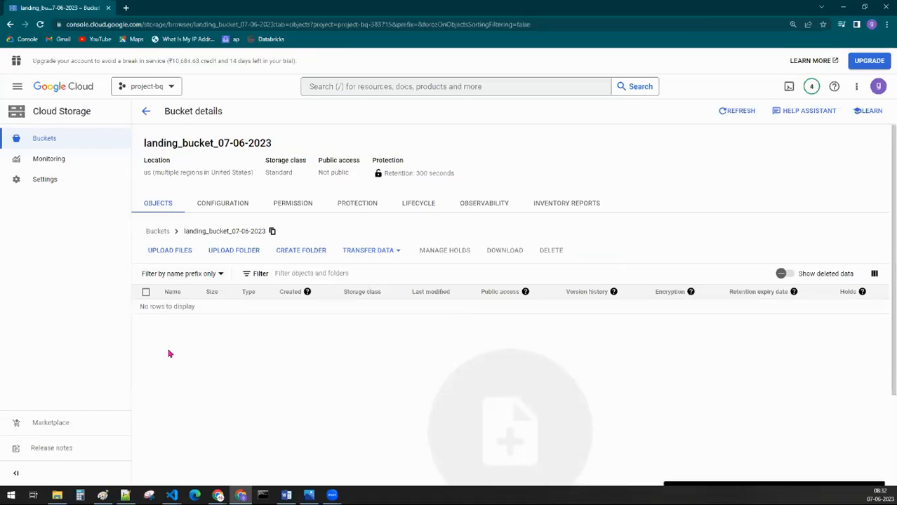
# Step: Upload the gcs_to_bq Python file to the landing_bucket_07-06-2023 bucket, accept its retention policy, and dismiss the upload notifications
pyautogui.click(160, 253)
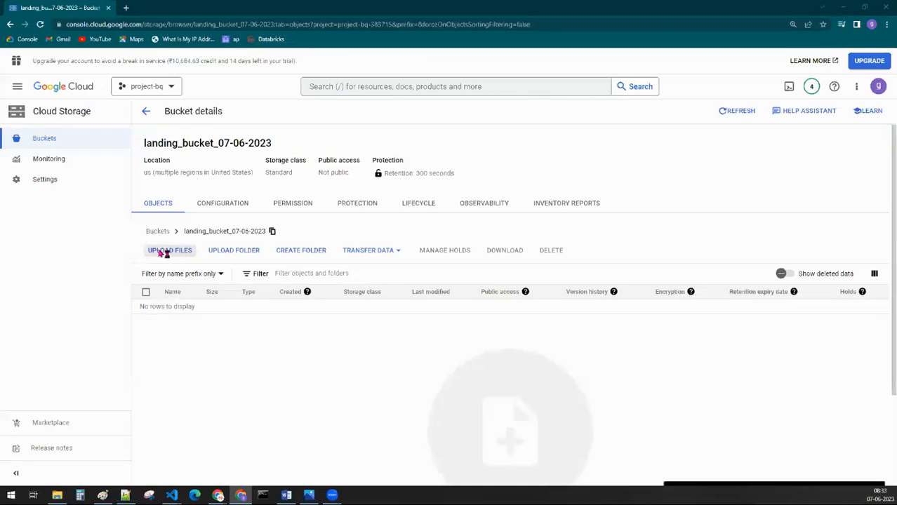
pyautogui.click(162, 253)
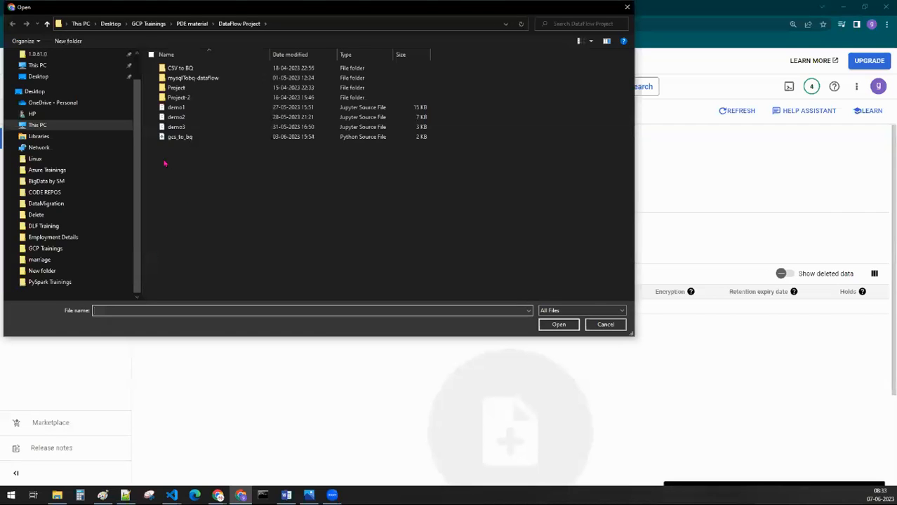
pyautogui.click(158, 138)
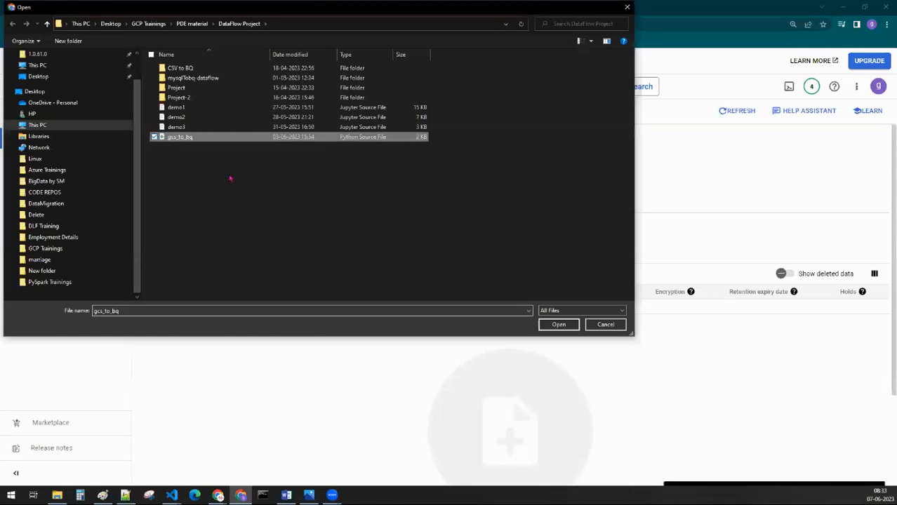
pyautogui.click(557, 325)
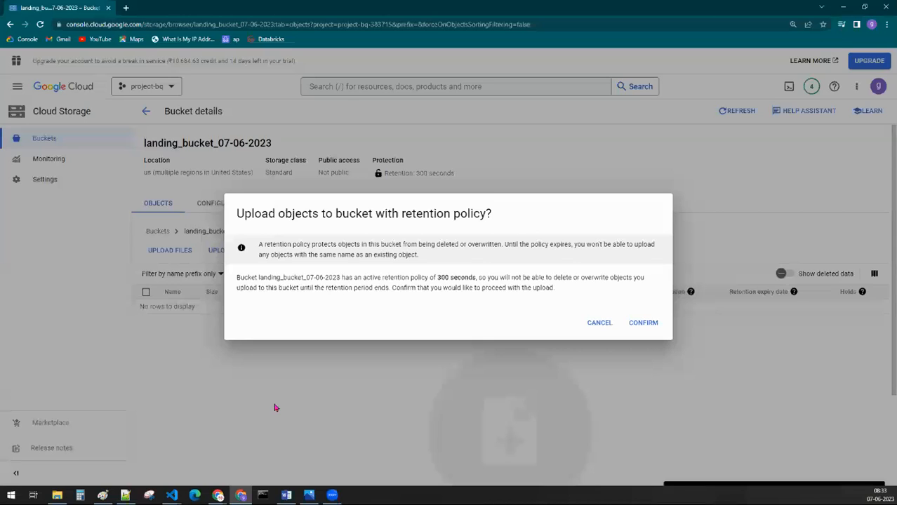
pyautogui.click(642, 323)
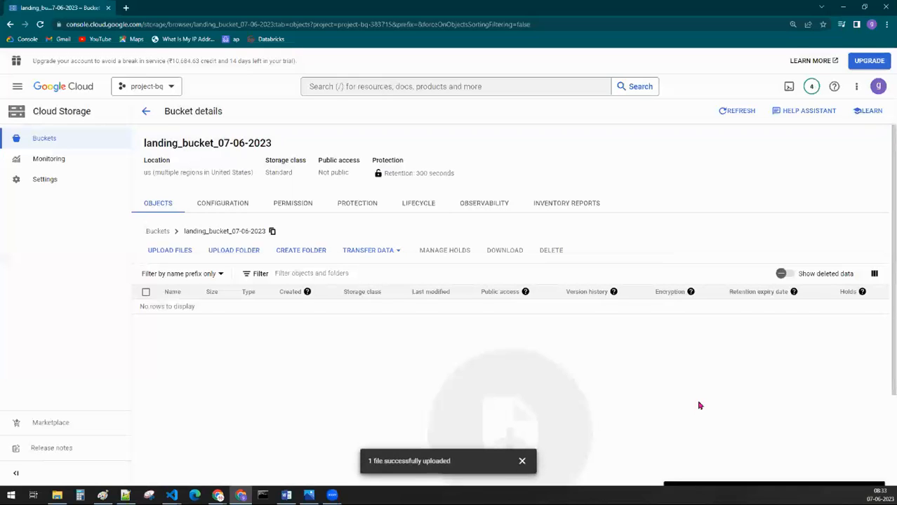
pyautogui.click(521, 461)
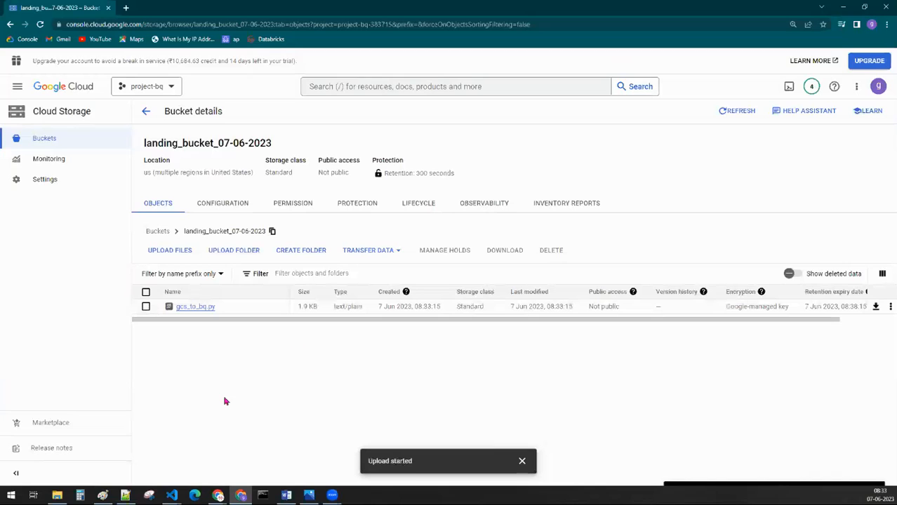
pyautogui.click(521, 461)
# Step: Review the uploaded object's listing details and the bucket's summary properties
pyautogui.moveTo(285, 311); pyautogui.dragTo(867, 309)
pyautogui.click(428, 391)
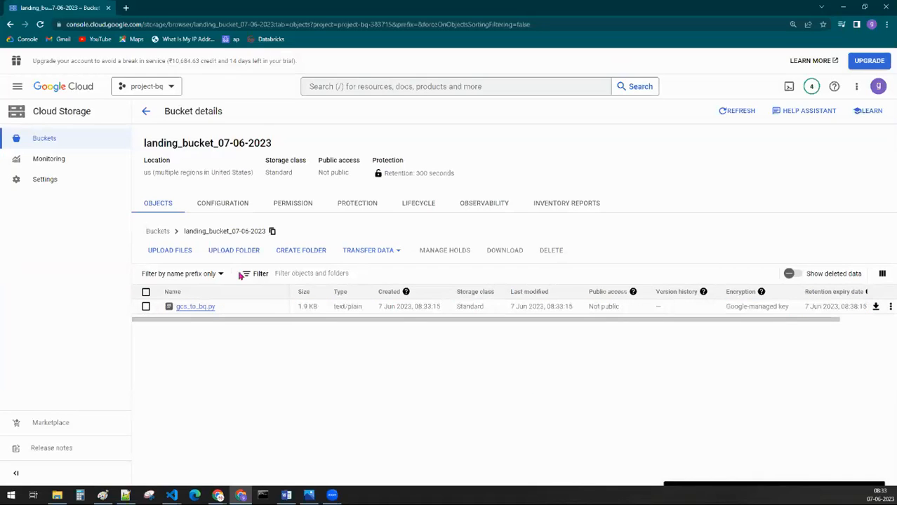
pyautogui.moveTo(468, 182); pyautogui.dragTo(141, 164)
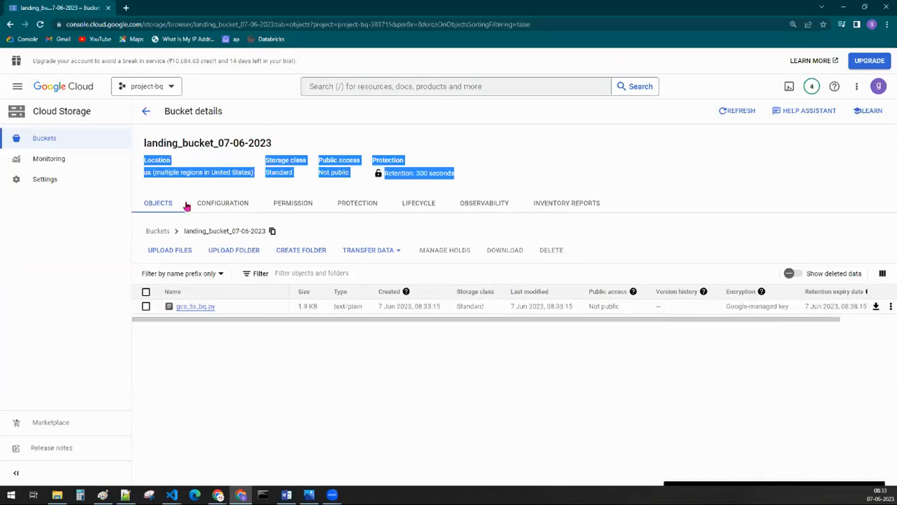
pyautogui.click(482, 145)
# Step: Examine the bucket's configuration details, including its creation and update times, location type, permission and protection settings
pyautogui.click(208, 205)
pyautogui.scroll(-2, 341, 219)
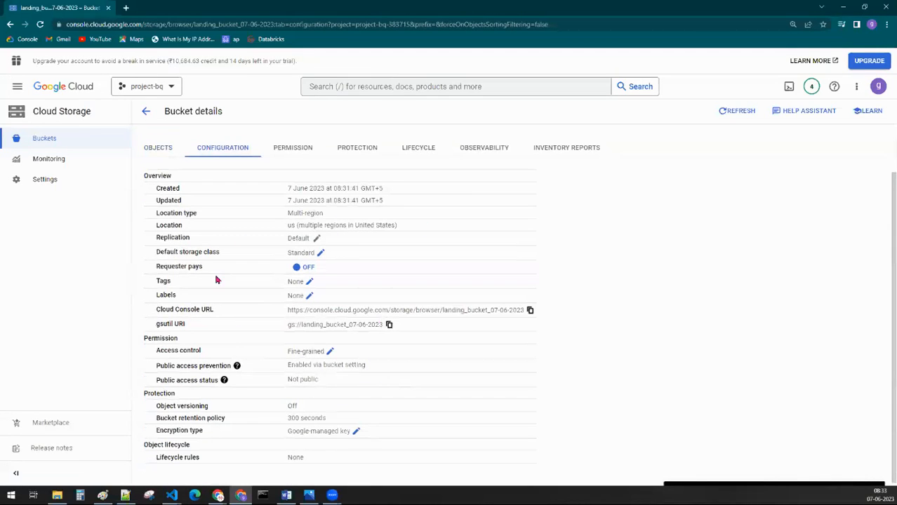
pyautogui.scroll(2, 218, 295)
pyautogui.moveTo(145, 144); pyautogui.dragTo(342, 150)
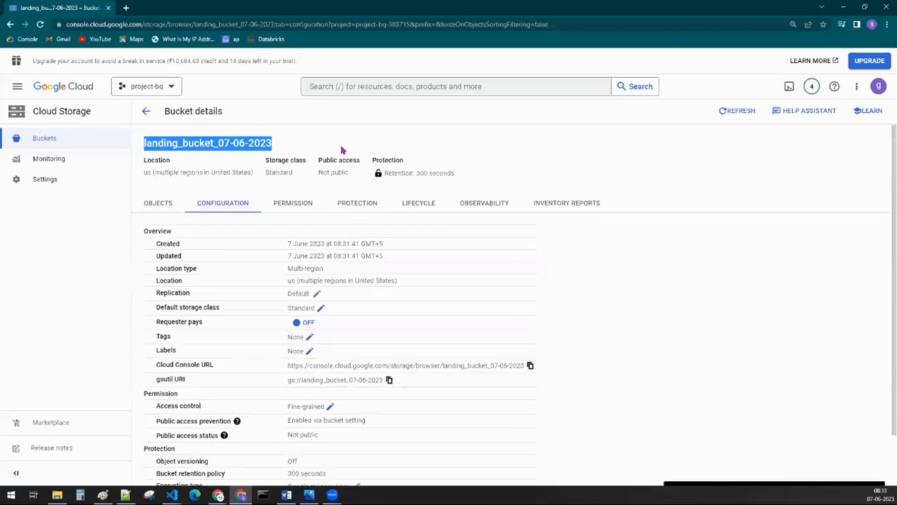
pyautogui.scroll(-2, 287, 381)
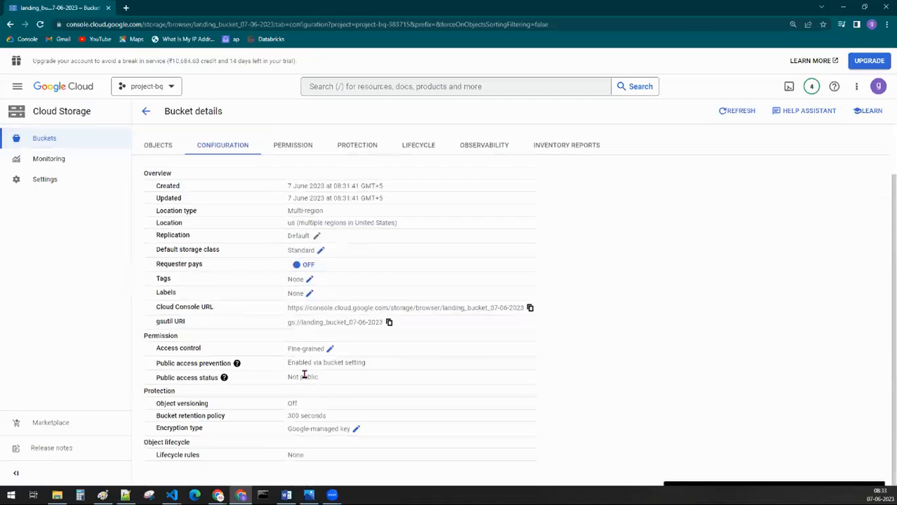
pyautogui.doubleClick(166, 185)
pyautogui.doubleClick(163, 198)
pyautogui.doubleClick(168, 211)
pyautogui.click(167, 224)
pyautogui.scroll(2, 210, 260)
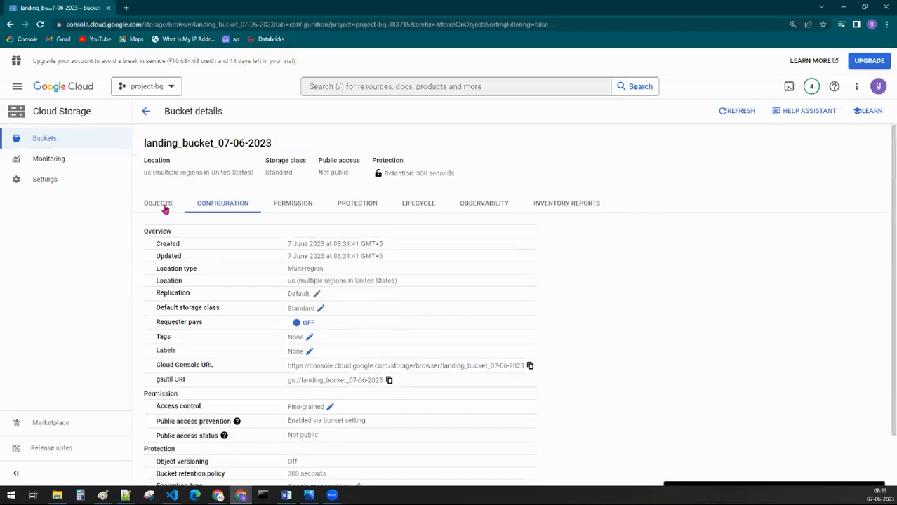
# Step: Return to the bucket's object list and compare the bucket's storage class with that of gcs_to_bq.py
pyautogui.click(165, 209)
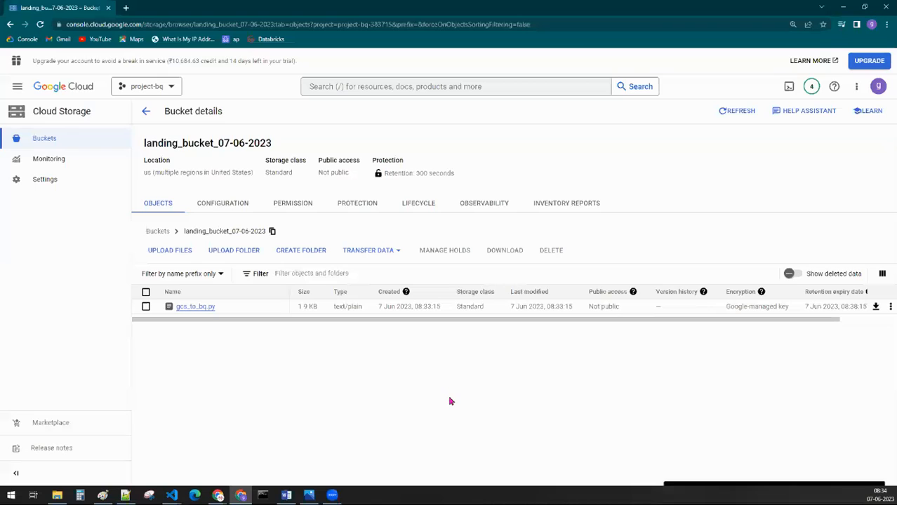
pyautogui.moveTo(471, 180); pyautogui.dragTo(149, 170)
pyautogui.click(214, 381)
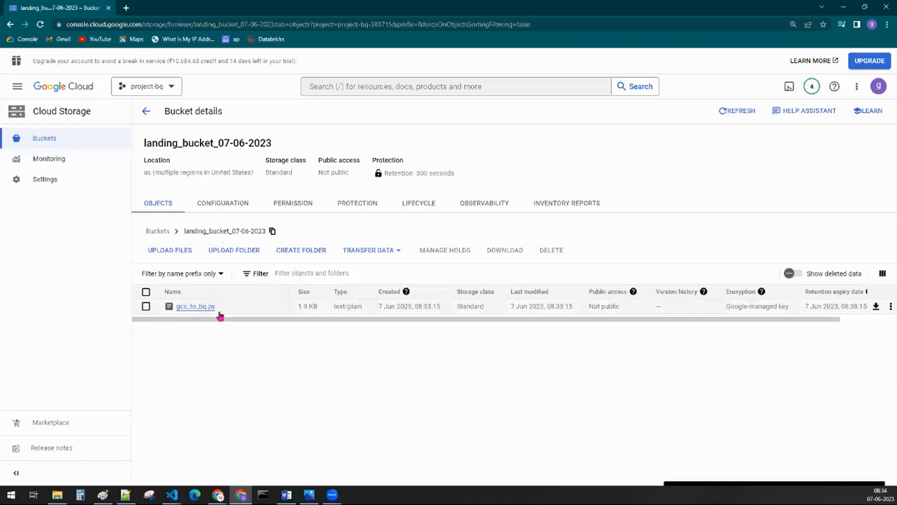
pyautogui.doubleClick(383, 160)
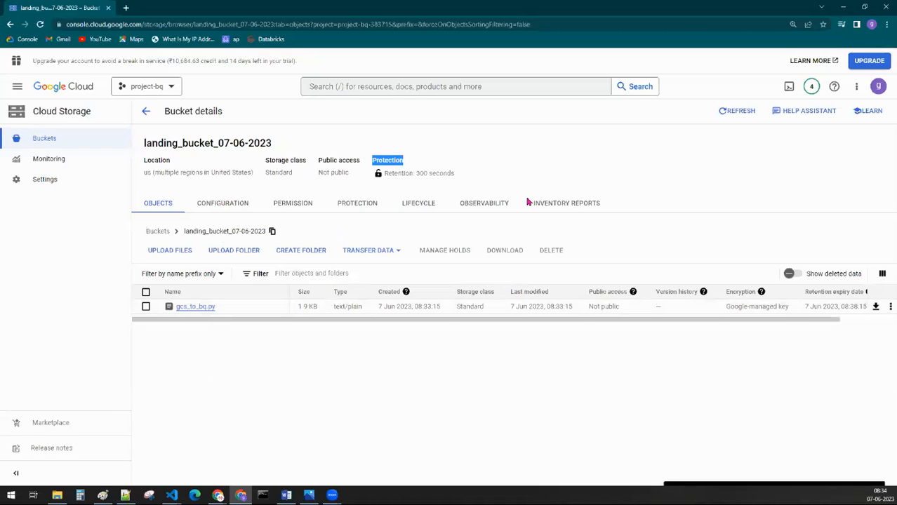
pyautogui.click(267, 159)
pyautogui.moveTo(138, 143); pyautogui.dragTo(274, 146)
pyautogui.doubleClick(278, 172)
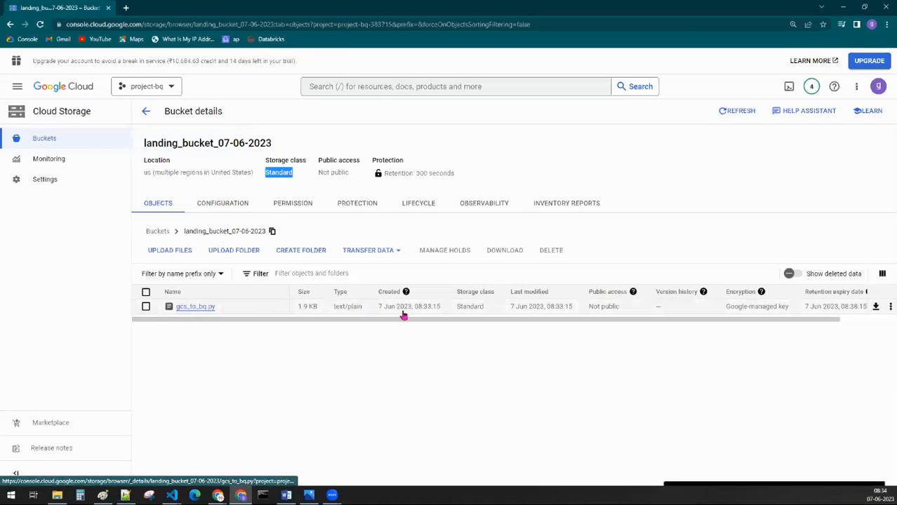
pyautogui.moveTo(451, 309); pyautogui.dragTo(484, 309)
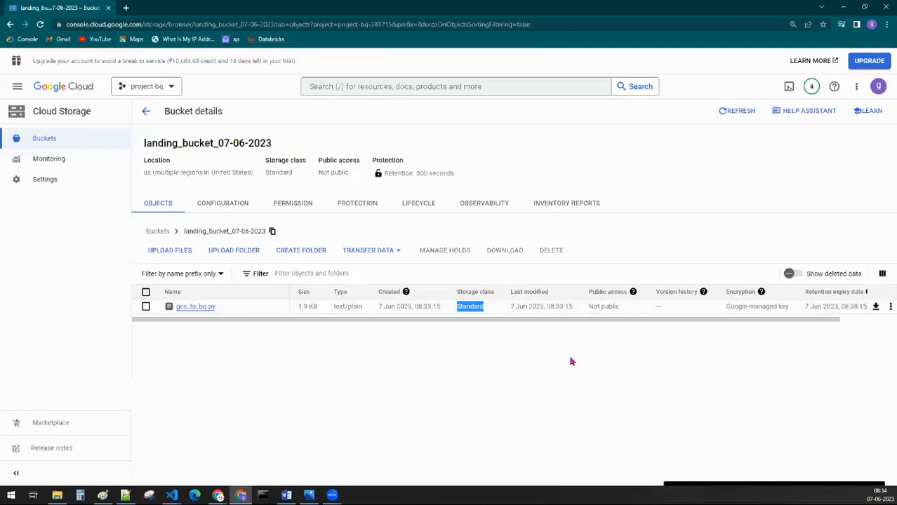
# Step: Check the retention expiry date of gcs_to_bq.py in the object list, and open the object's details
pyautogui.moveTo(396, 184)
pyautogui.moveTo(776, 321); pyautogui.dragTo(866, 323)
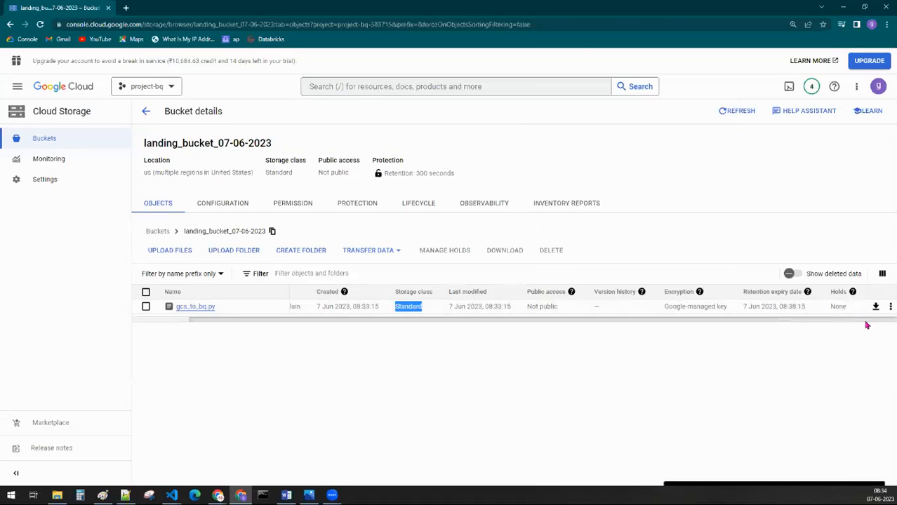
pyautogui.moveTo(744, 312); pyautogui.dragTo(815, 315)
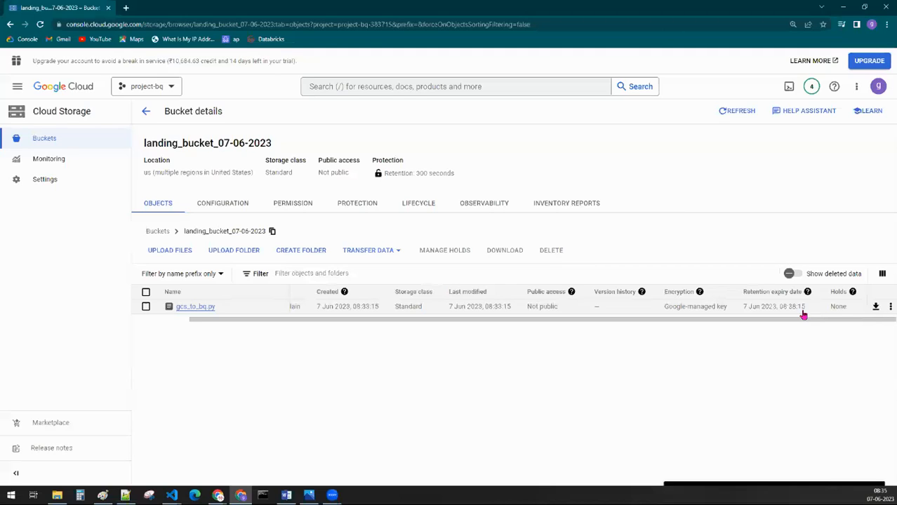
pyautogui.moveTo(627, 321); pyautogui.dragTo(451, 332)
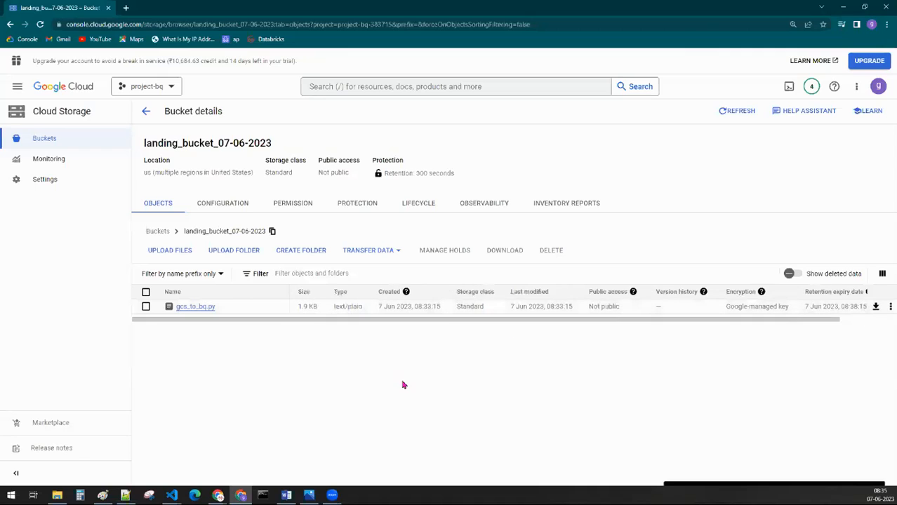
pyautogui.click(190, 309)
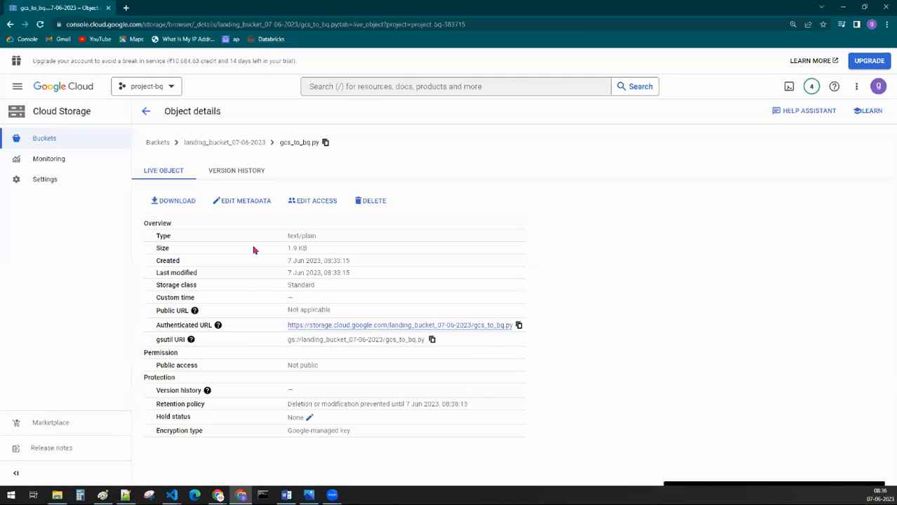
# Step: Examine the object details of gcs_to_bq.py, focusing on its authenticated URL and gsutil URI
pyautogui.tripleClick(191, 111)
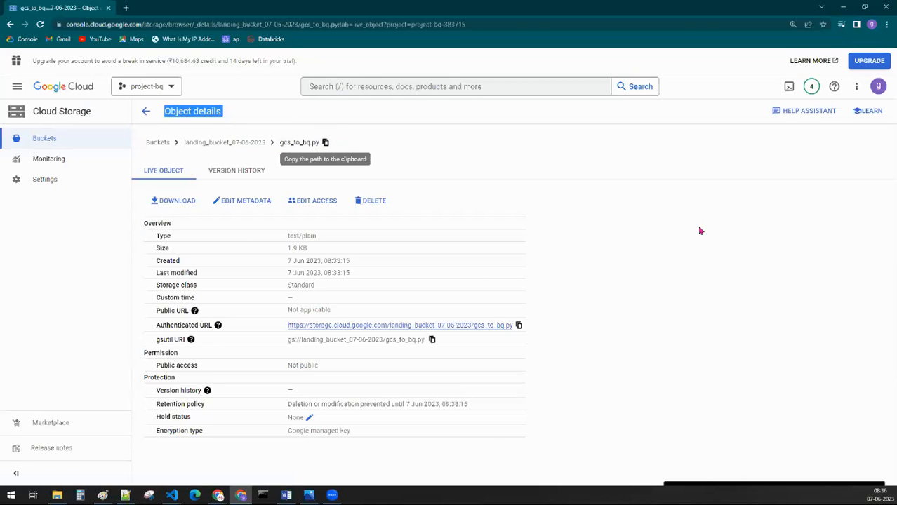
pyautogui.click(739, 238)
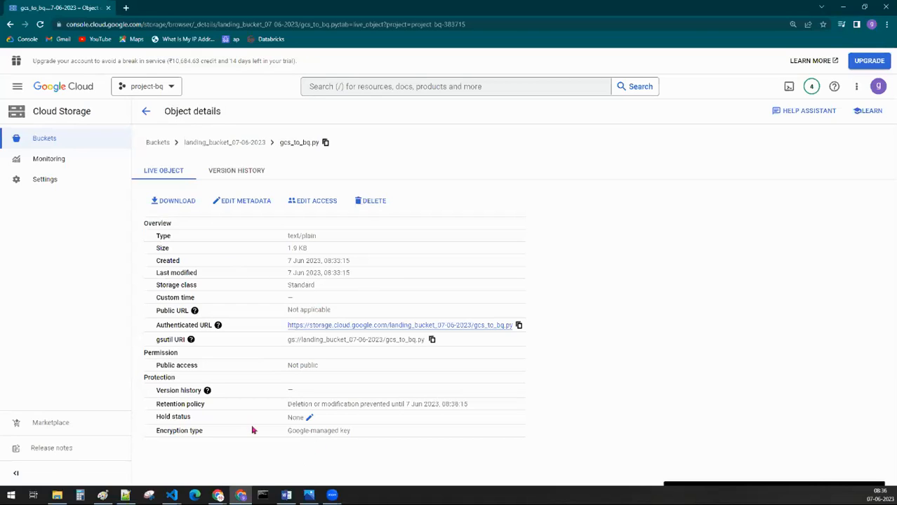
pyautogui.moveTo(156, 327); pyautogui.dragTo(210, 325)
pyautogui.moveTo(144, 340); pyautogui.dragTo(186, 339)
pyautogui.click(789, 355)
pyautogui.moveTo(154, 342); pyautogui.dragTo(438, 341)
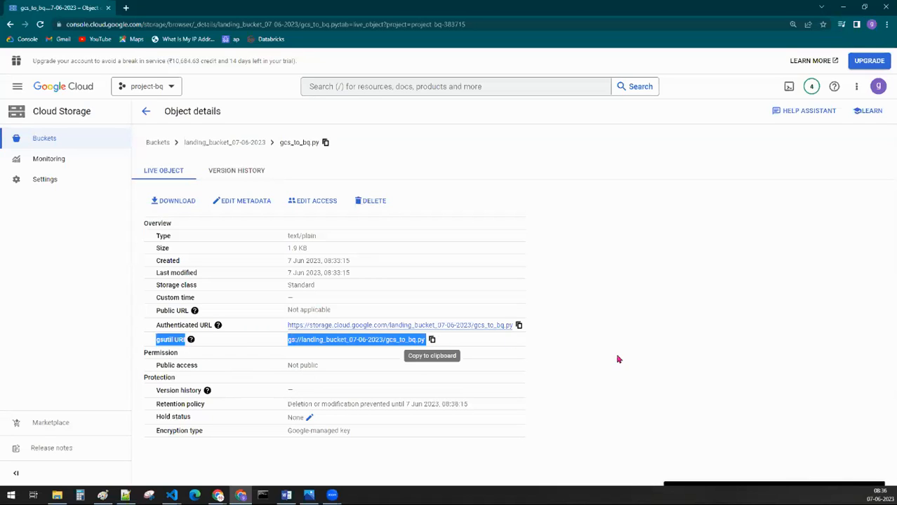
pyautogui.click(692, 368)
pyautogui.moveTo(560, 336); pyautogui.dragTo(255, 328)
pyautogui.click(623, 320)
pyautogui.moveTo(150, 329); pyautogui.dragTo(212, 326)
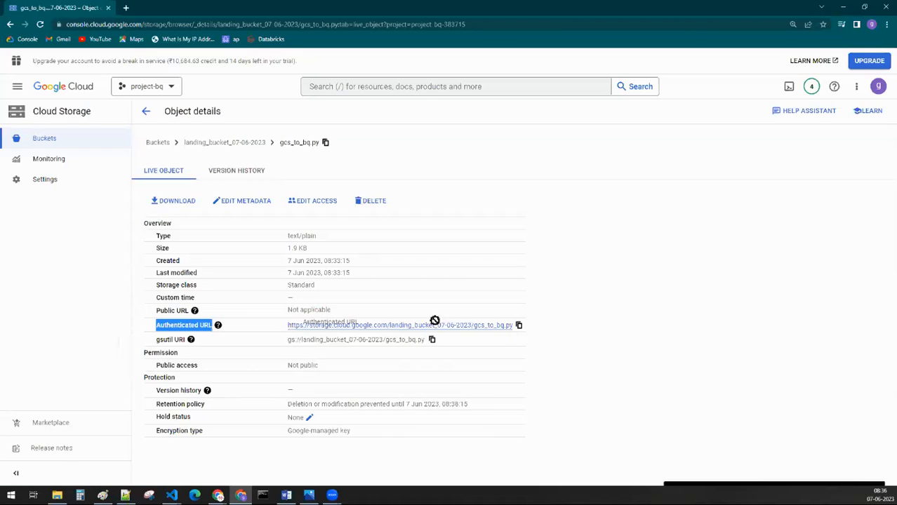
pyautogui.click(753, 336)
pyautogui.moveTo(151, 343); pyautogui.dragTo(424, 340)
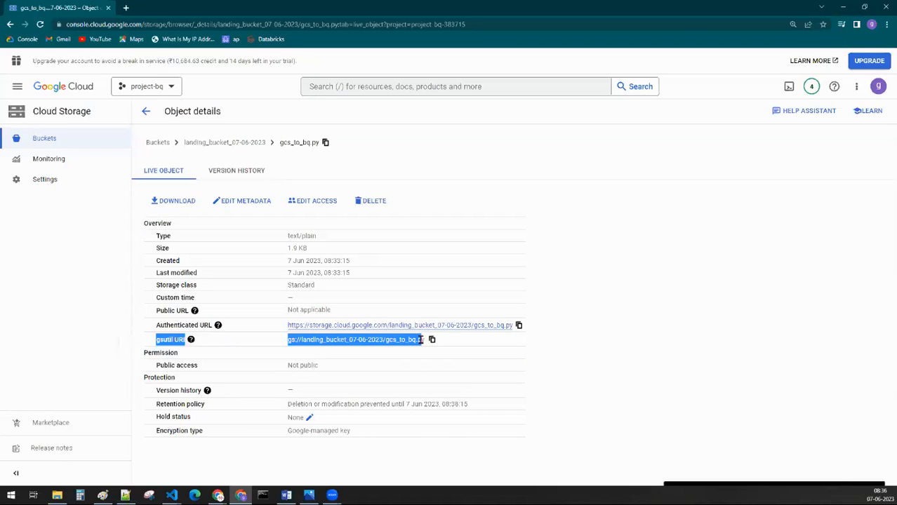
pyautogui.click(625, 386)
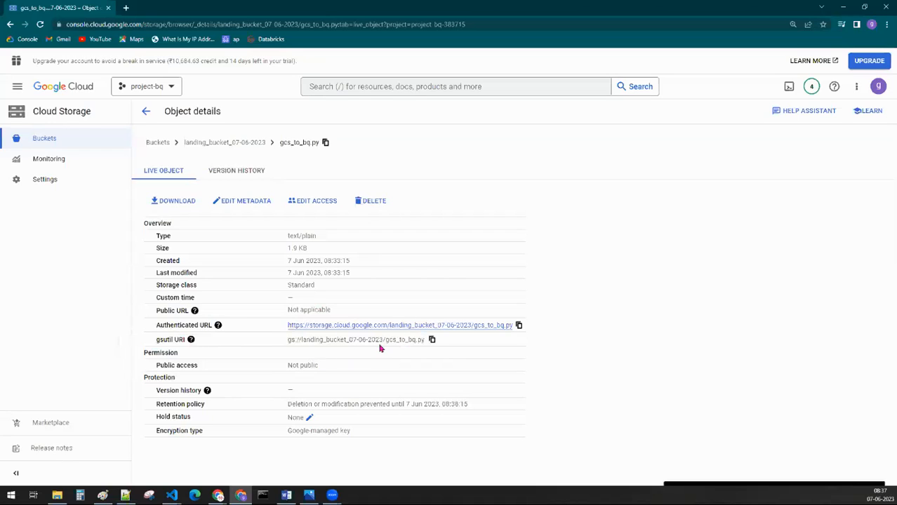
# Step: Return to landing_bucket_07-06-2023's object list and try to delete gcs_to_bq.py while the retention policy is active
pyautogui.click(206, 143)
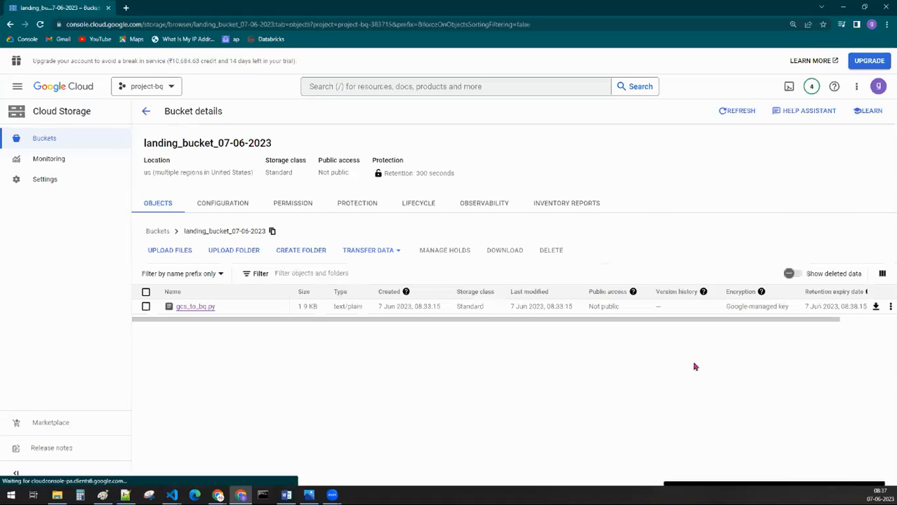
pyautogui.hscroll(2, 771, 324)
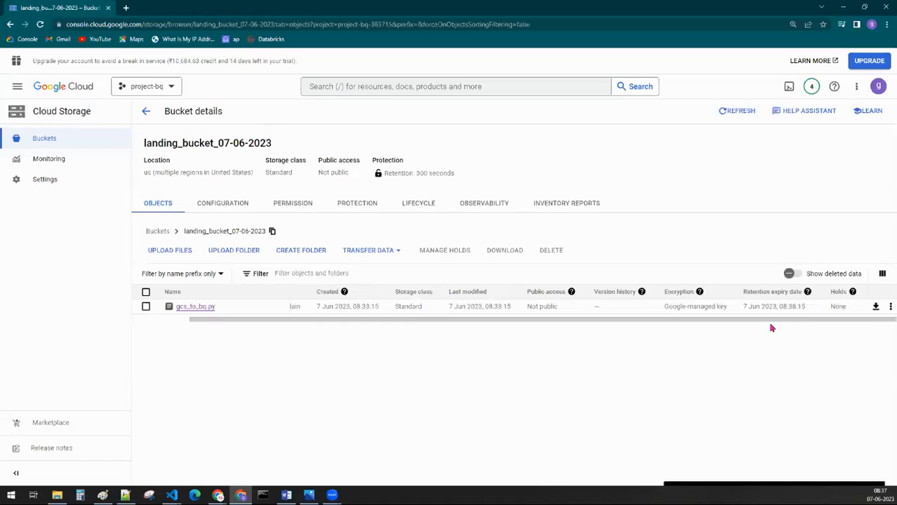
pyautogui.click(146, 306)
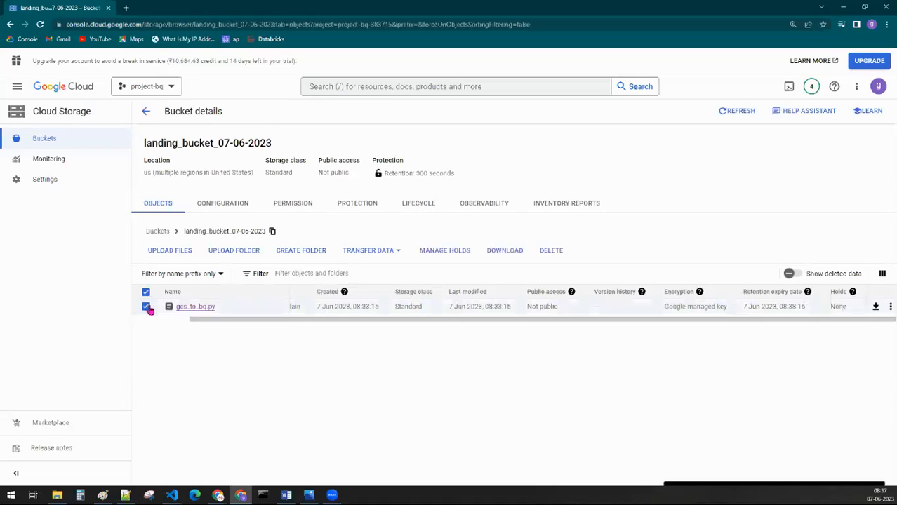
pyautogui.click(550, 251)
pyautogui.click(645, 322)
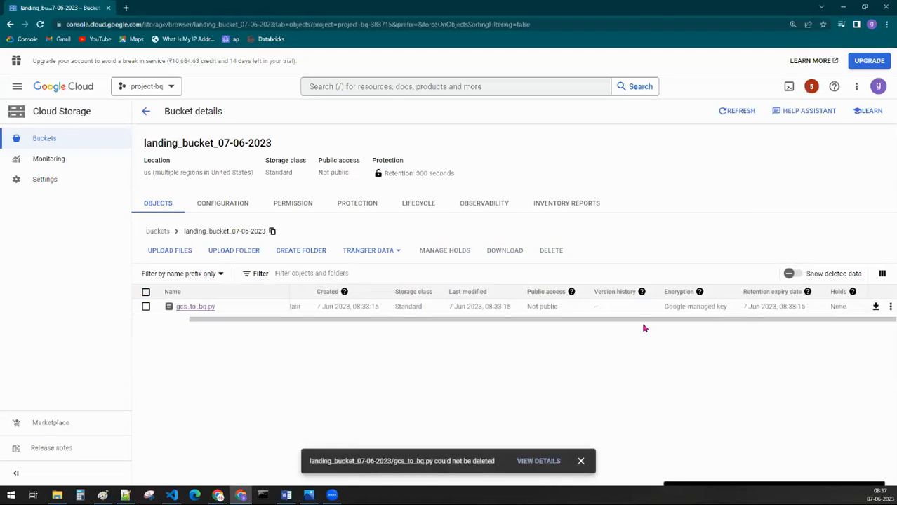
# Step: Open the details of the gcs_to_bq.py deletion and read the error message for the selected object
pyautogui.click(530, 461)
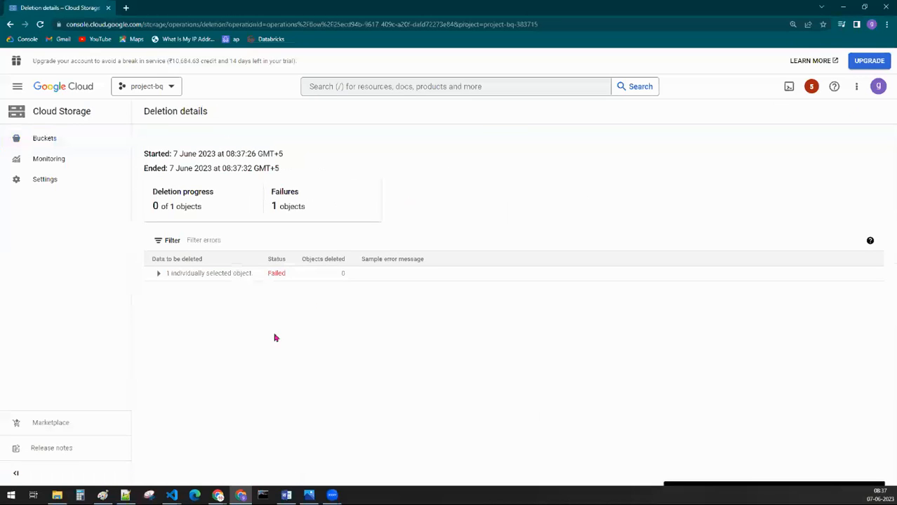
pyautogui.click(158, 273)
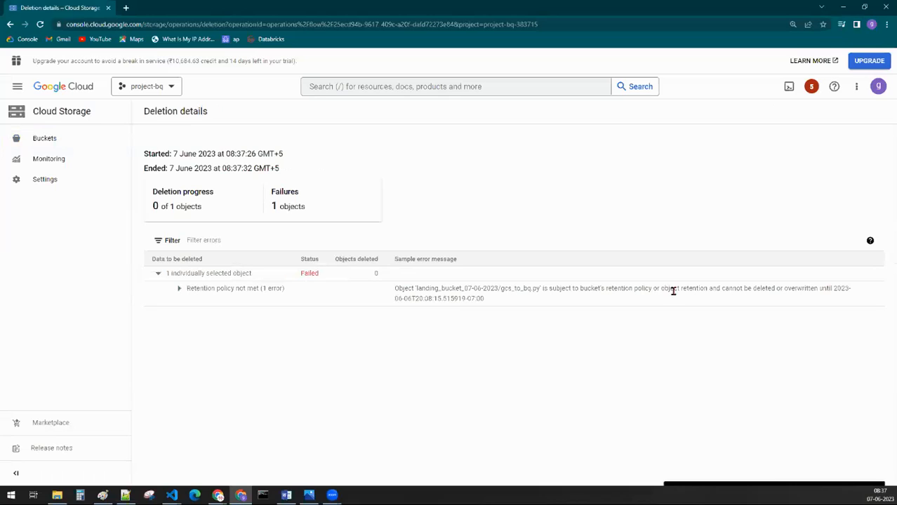
pyautogui.moveTo(660, 288); pyautogui.dragTo(736, 289)
pyautogui.click(716, 374)
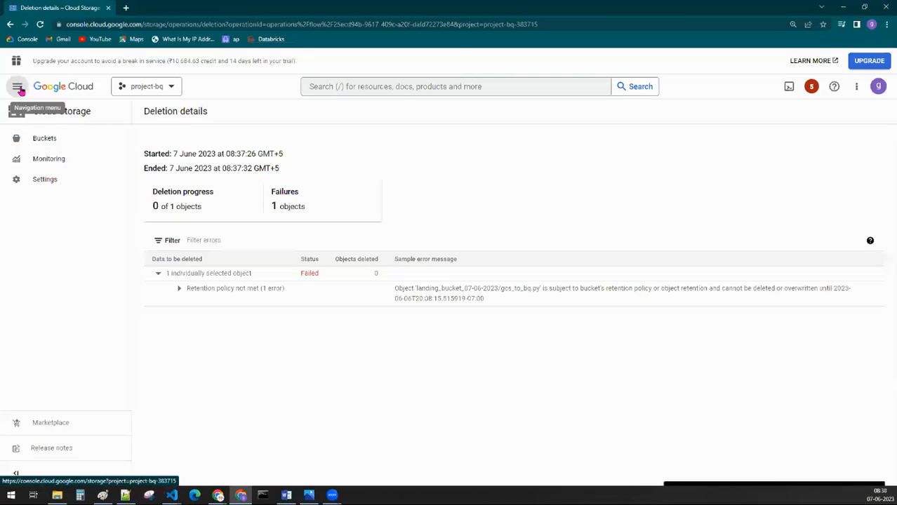
# Step: Go back to the bucket's protection settings and delete its retention policy
pyautogui.click(10, 24)
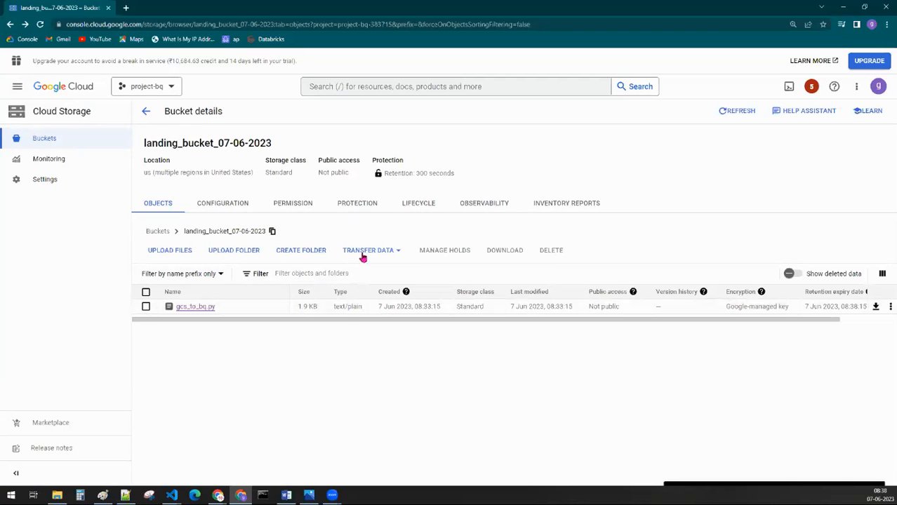
pyautogui.click(353, 207)
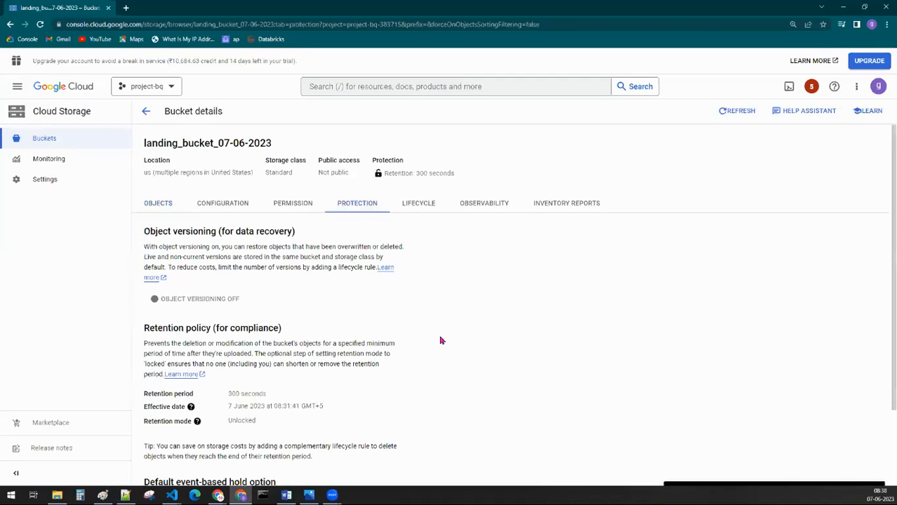
pyautogui.scroll(-2, 316, 344)
pyautogui.scroll(1, 351, 348)
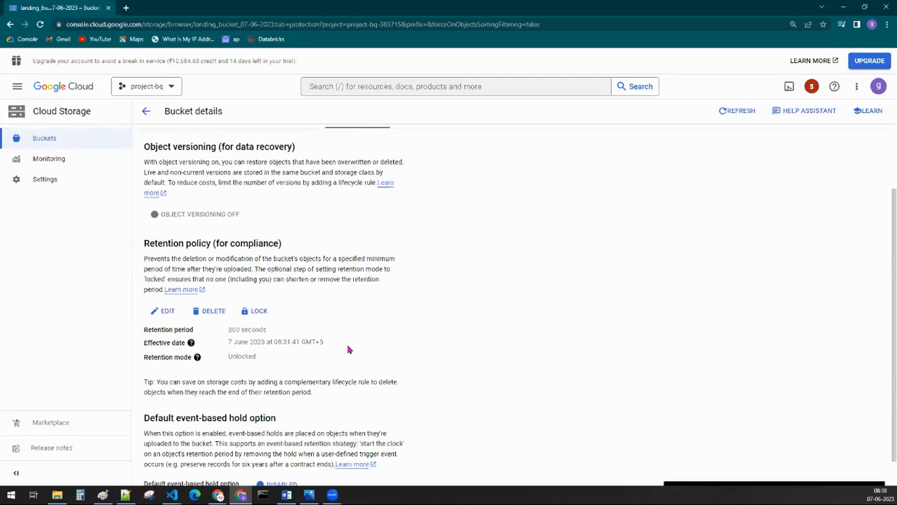
pyautogui.moveTo(145, 280); pyautogui.dragTo(209, 282)
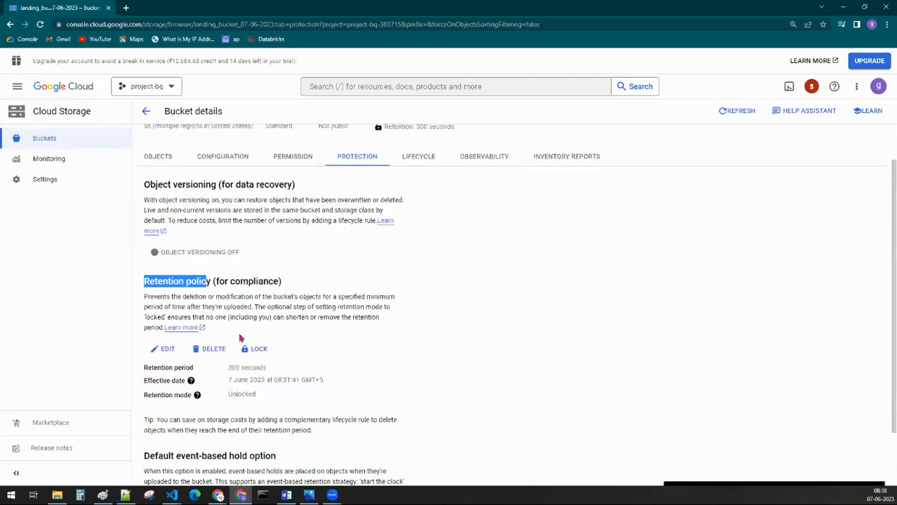
pyautogui.click(212, 350)
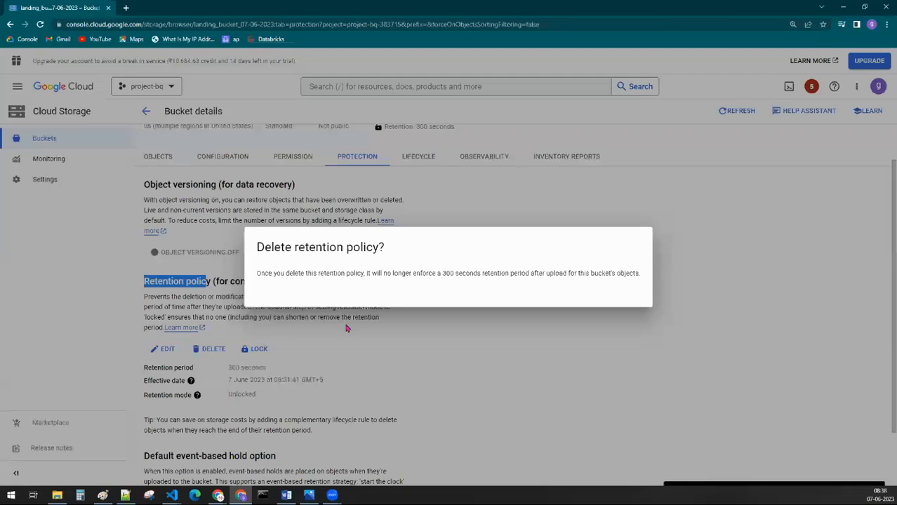
pyautogui.click(627, 316)
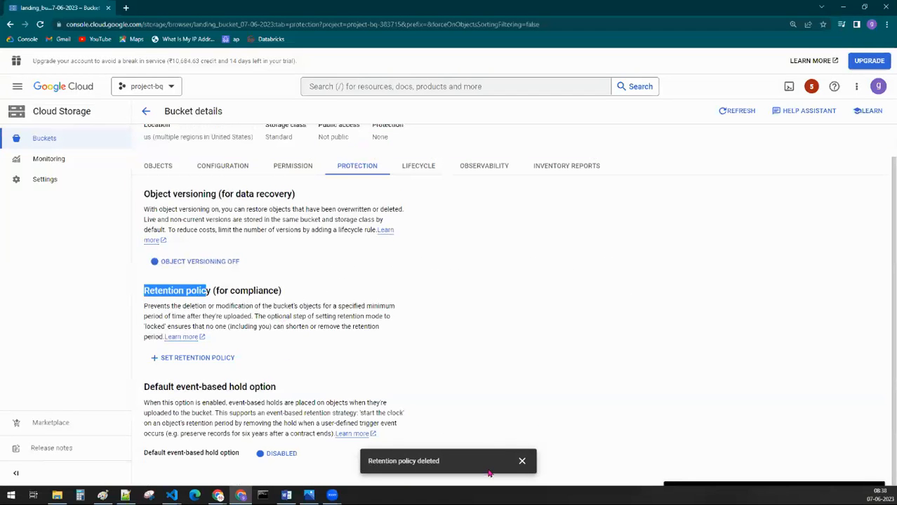
pyautogui.click(521, 462)
# Step: Delete gcs_to_bq.py from the bucket's object list and check the bucket's protection summary
pyautogui.click(162, 166)
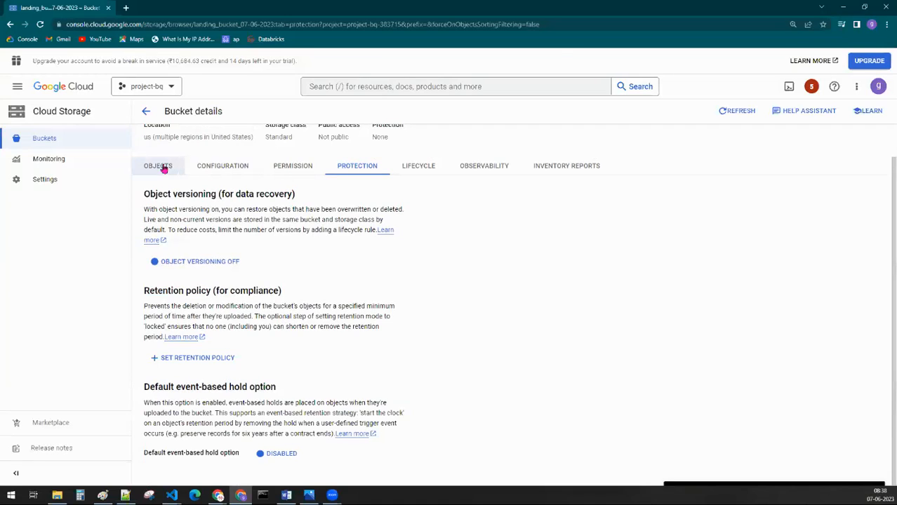
pyautogui.click(146, 305)
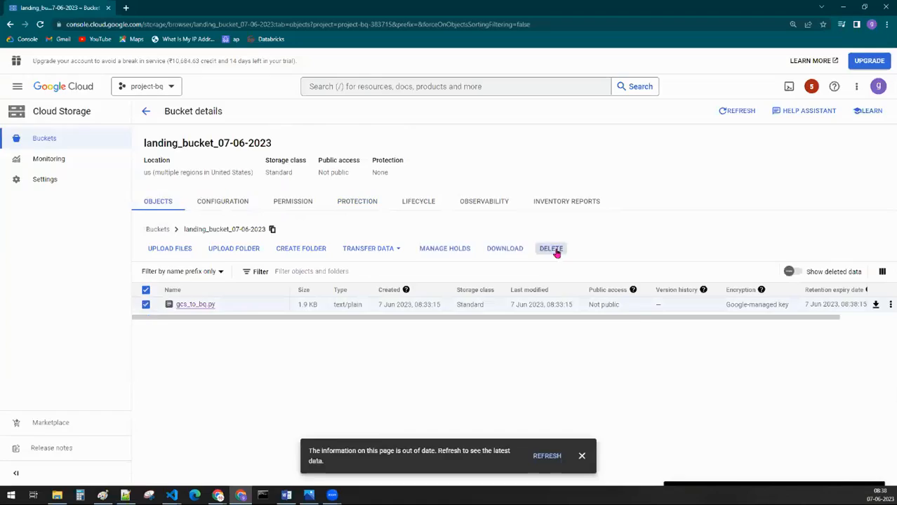
pyautogui.click(553, 250)
pyautogui.click(645, 323)
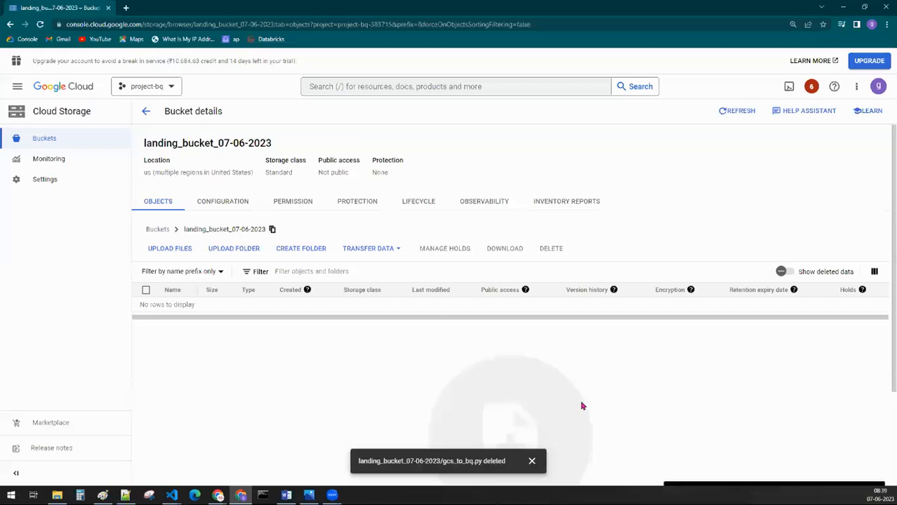
pyautogui.doubleClick(381, 173)
pyautogui.click(330, 352)
# Step: Set a retention policy of 300 seconds in the bucket's protection settings, reviewing the available duration units
pyautogui.click(361, 204)
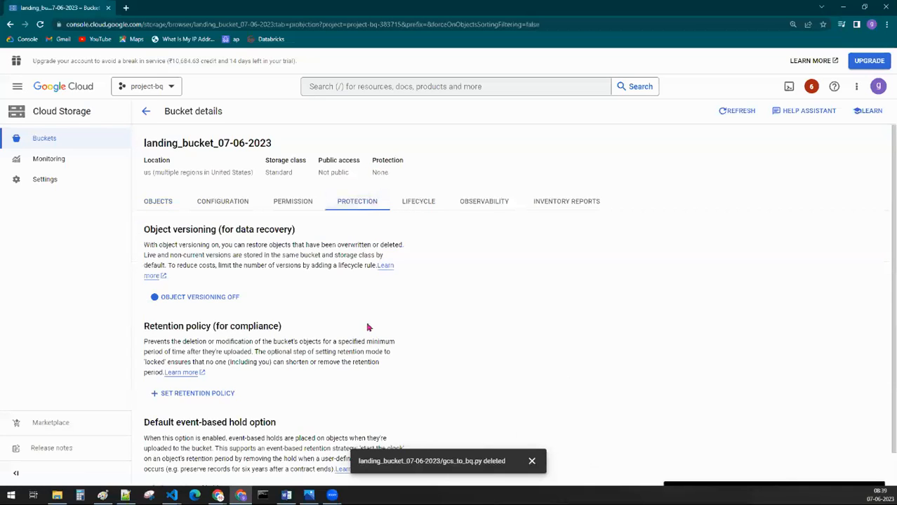
pyautogui.scroll(-1, 367, 324)
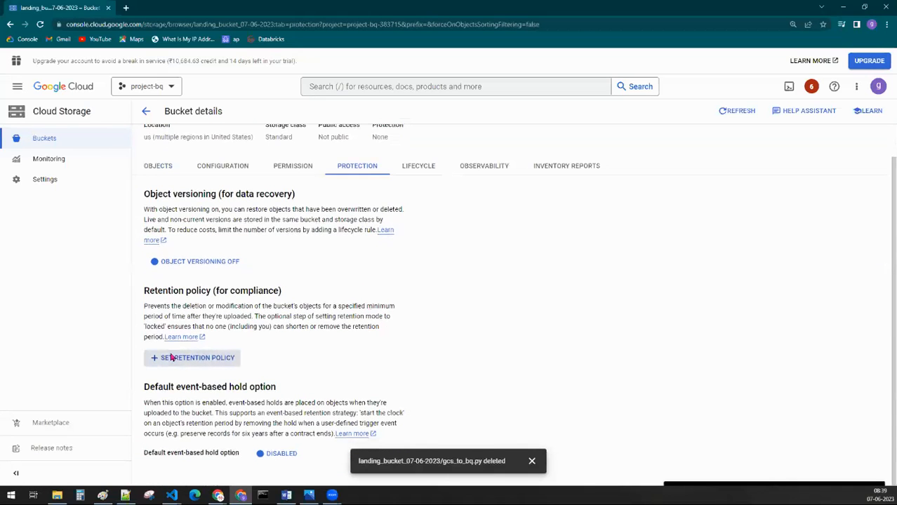
pyautogui.click(171, 358)
pyautogui.write('300')
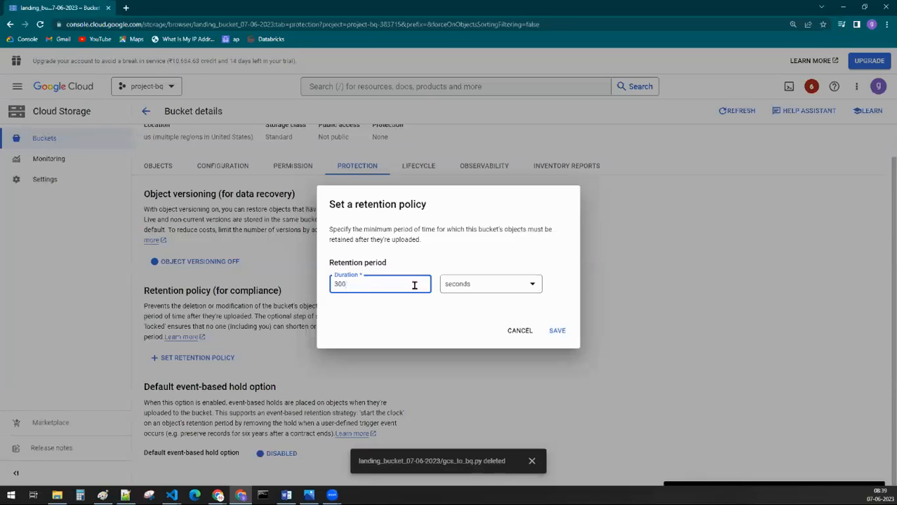
pyautogui.click(449, 285)
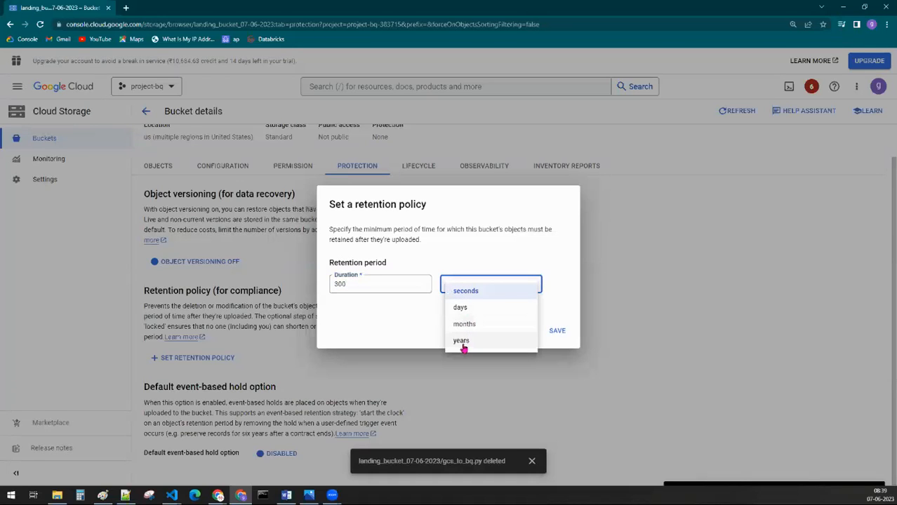
pyautogui.click(622, 376)
pyautogui.click(561, 331)
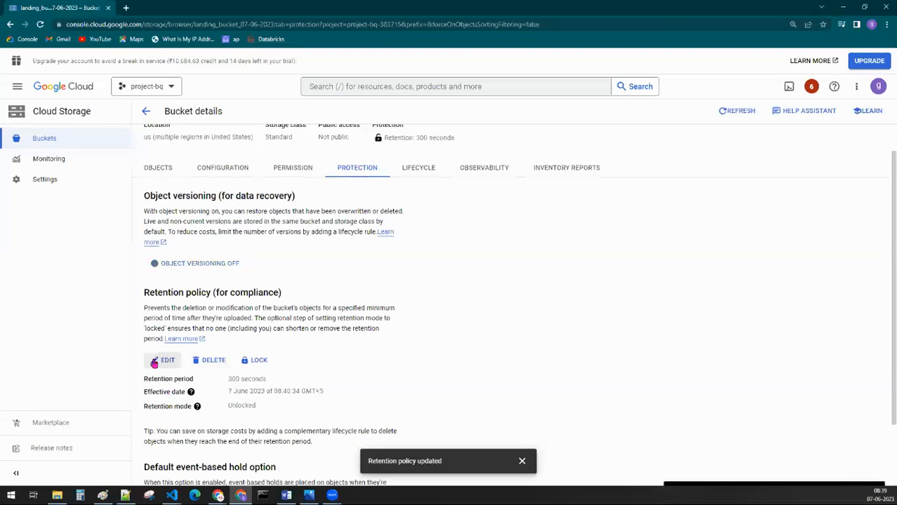
# Step: Edit the bucket's retention policy to a duration of 240 seconds and save it
pyautogui.click(154, 361)
pyautogui.click(355, 284)
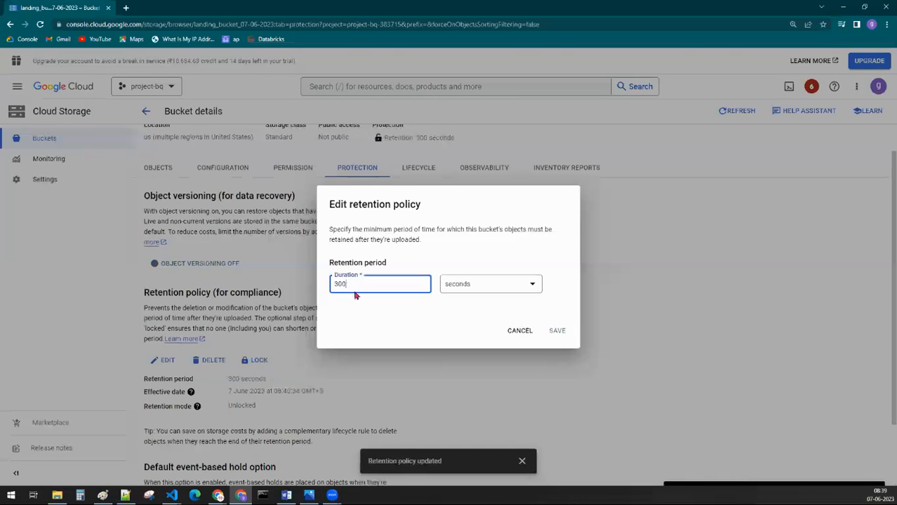
pyautogui.moveTo(355, 284); pyautogui.dragTo(318, 288)
pyautogui.write('240')
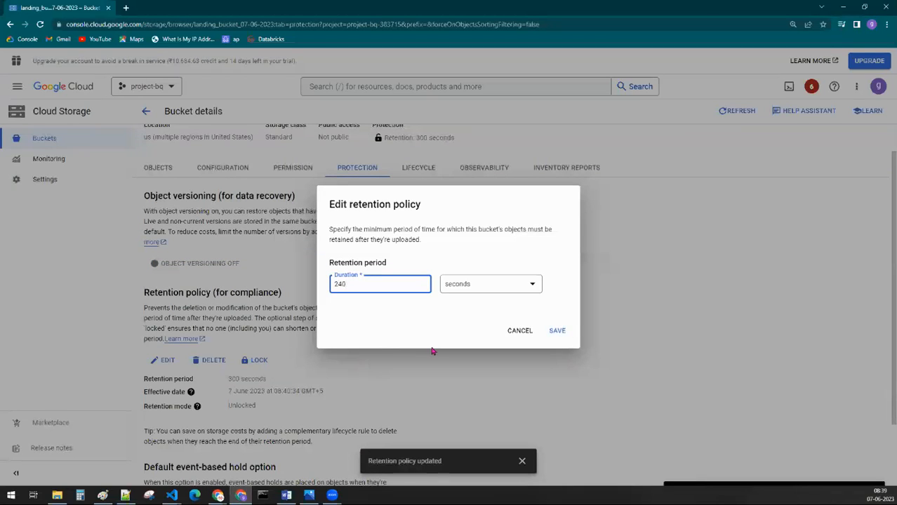
pyautogui.click(567, 332)
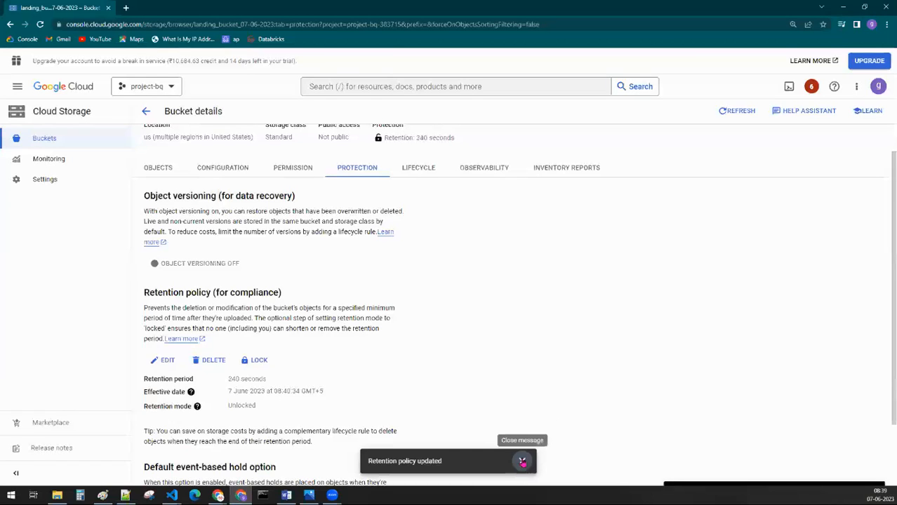
pyautogui.click(521, 460)
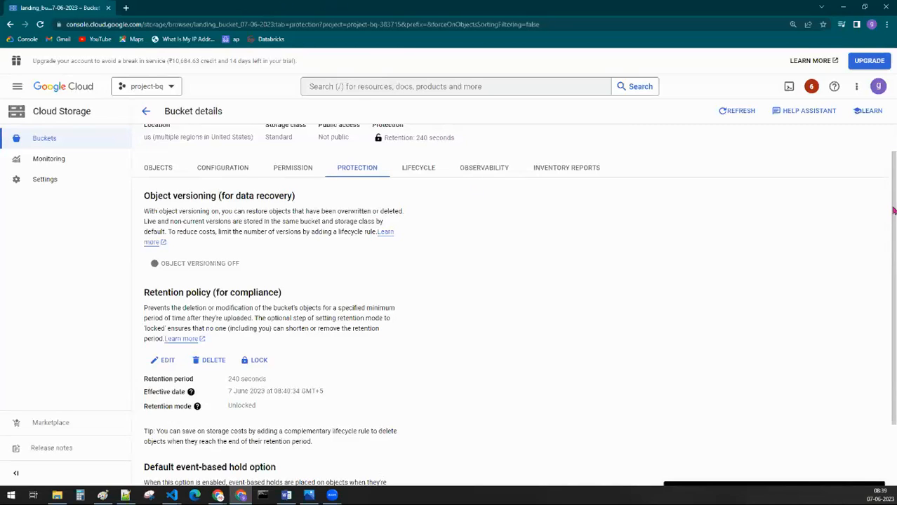
# Step: Permanently lock the bucket's retention policy, confirming with the bucket name landing_bucket_07-06-2023
pyautogui.hotkey('alt', 'Tab')
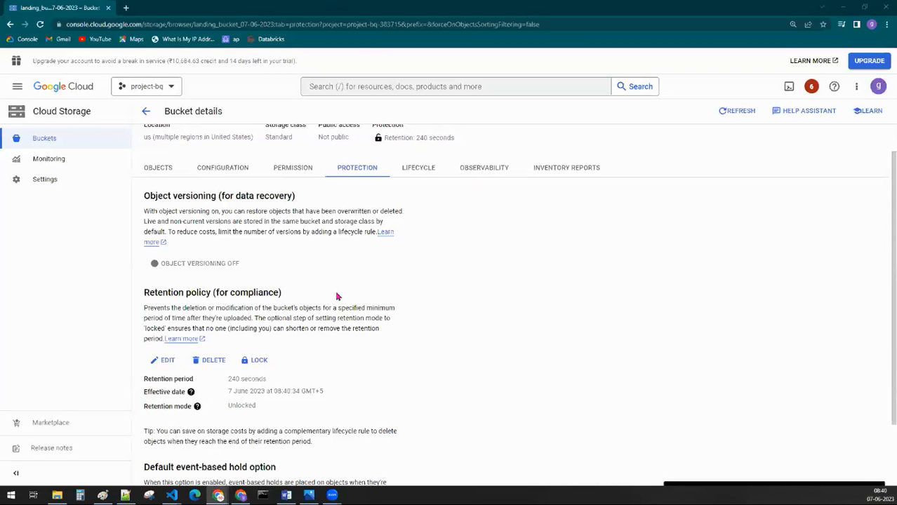
pyautogui.scroll(1, 357, 300)
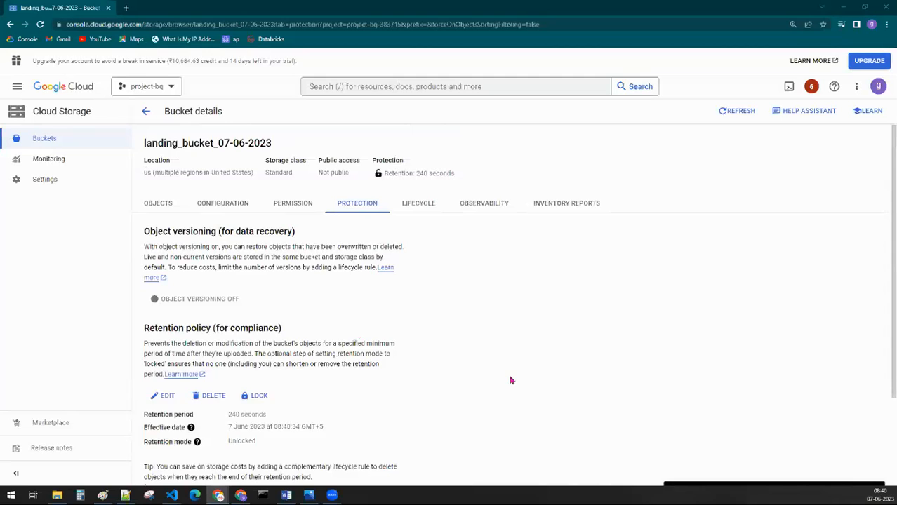
pyautogui.scroll(-3, 441, 383)
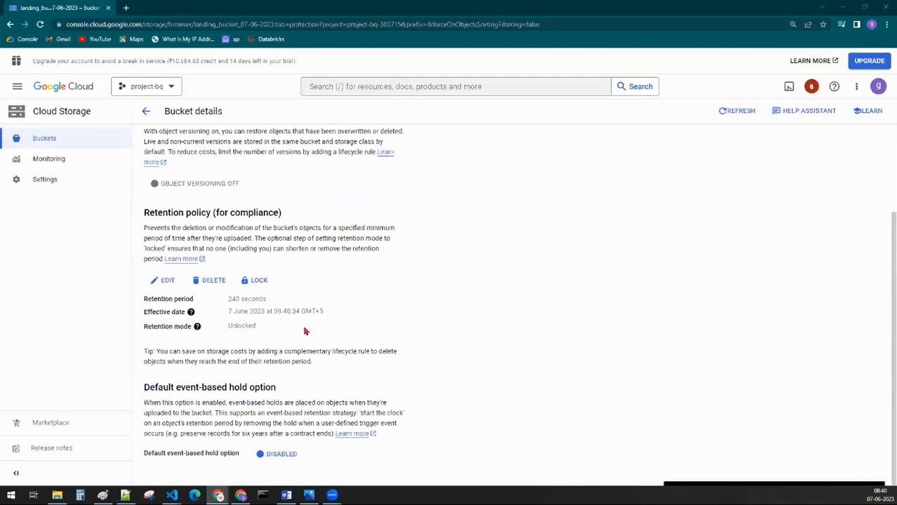
pyautogui.click(259, 281)
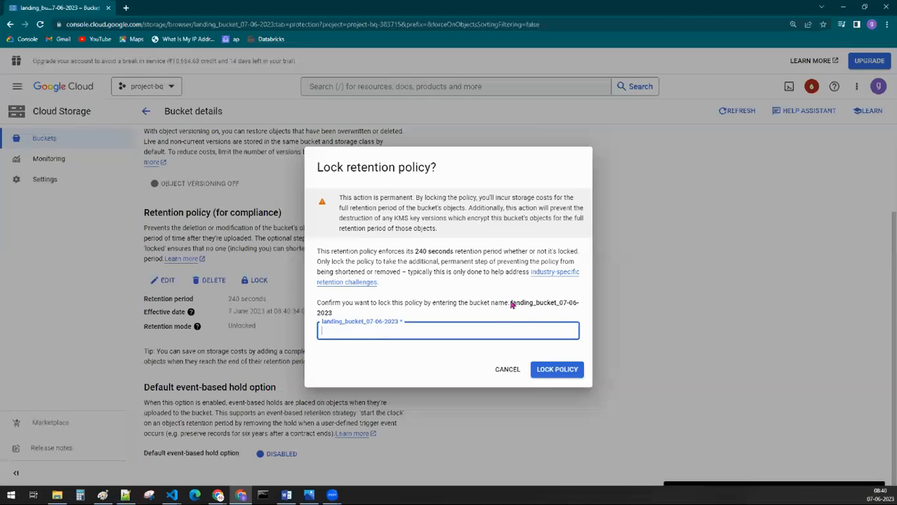
pyautogui.moveTo(511, 298); pyautogui.dragTo(553, 314)
pyautogui.hotkey('ctrl', 'c')
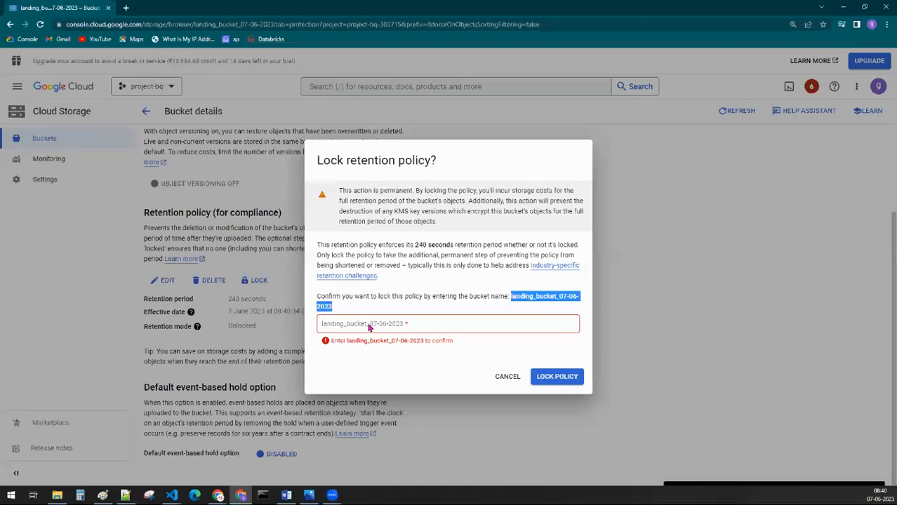
pyautogui.click(369, 327)
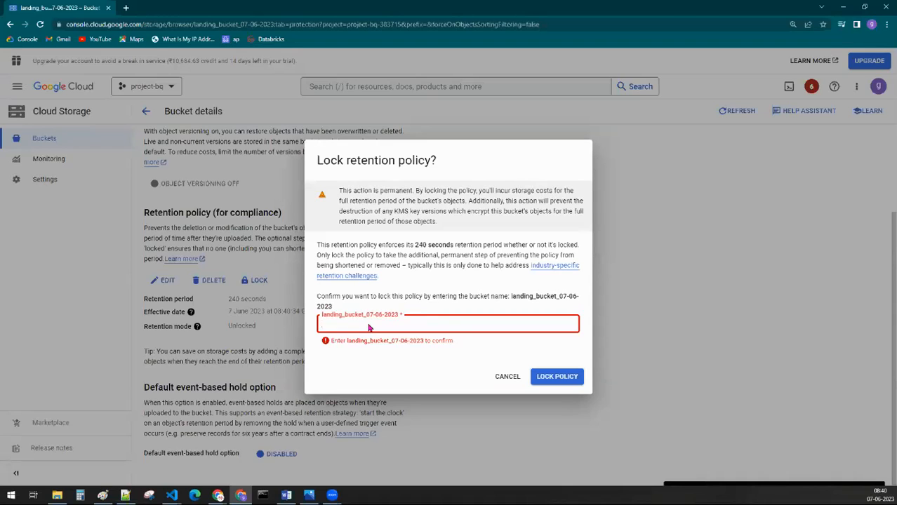
pyautogui.hotkey('ctrl', 'v')
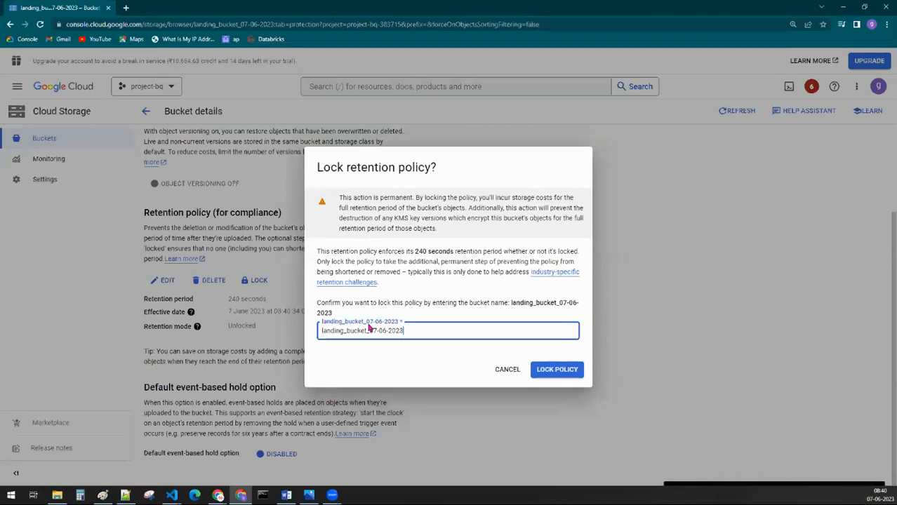
pyautogui.click(562, 377)
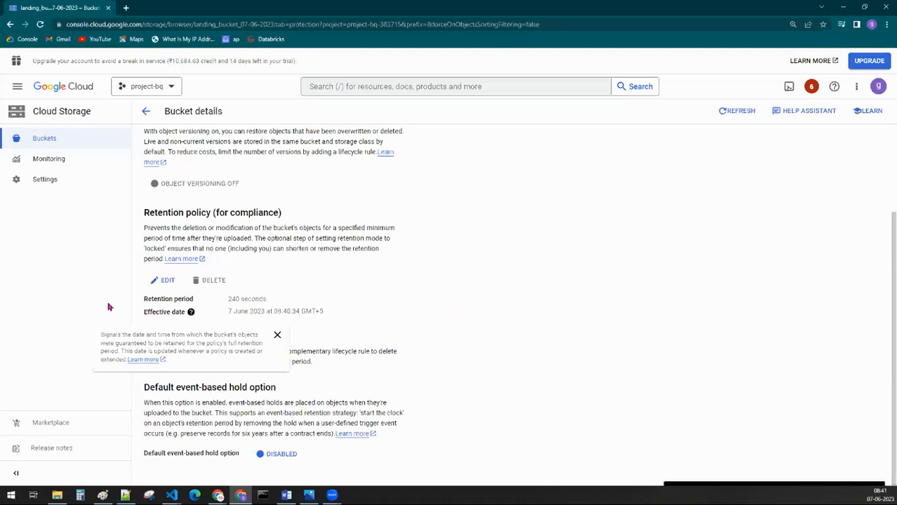
# Step: Try to shorten the locked retention policy's duration to 1 second, and cancel the edit
pyautogui.click(163, 280)
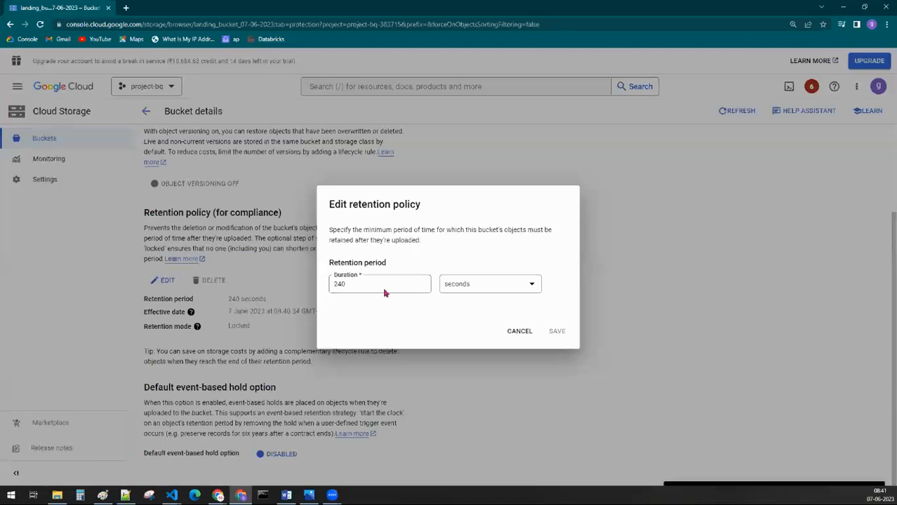
pyautogui.doubleClick(384, 289)
pyautogui.write('0')
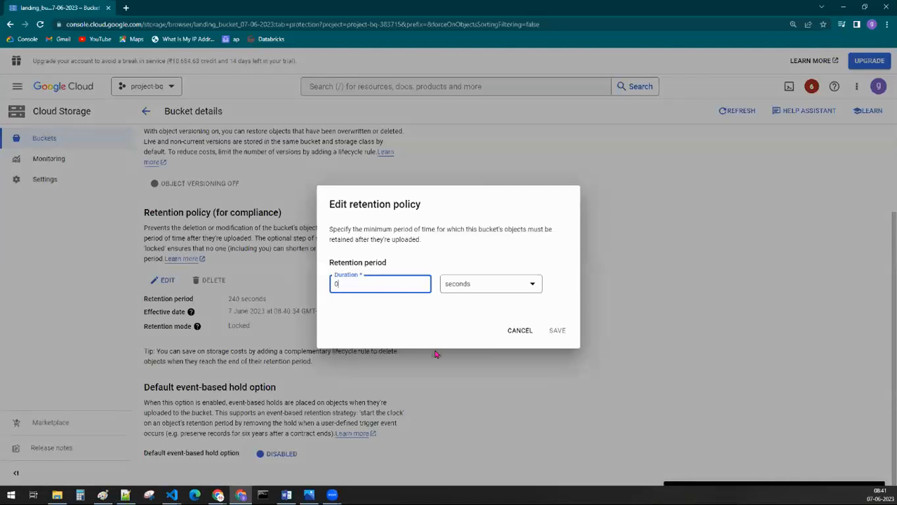
pyautogui.press('BackSpace')
pyautogui.write('1')
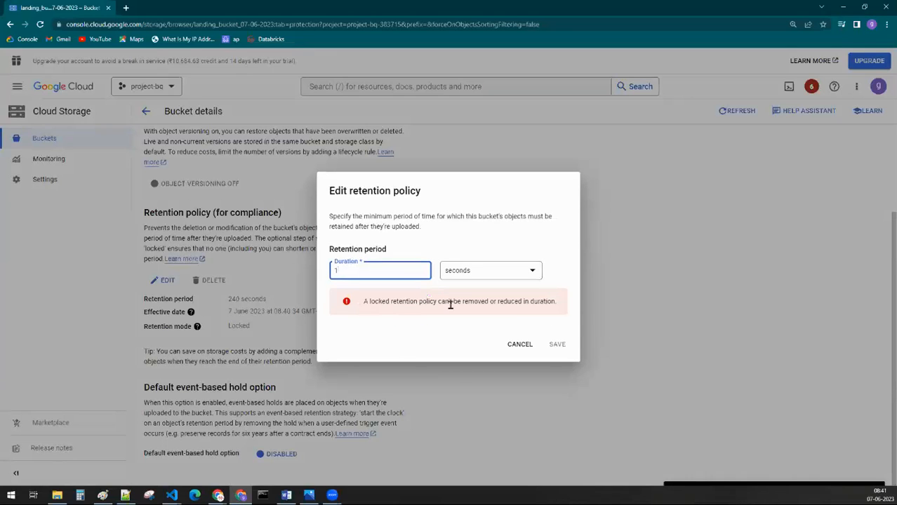
pyautogui.click(512, 351)
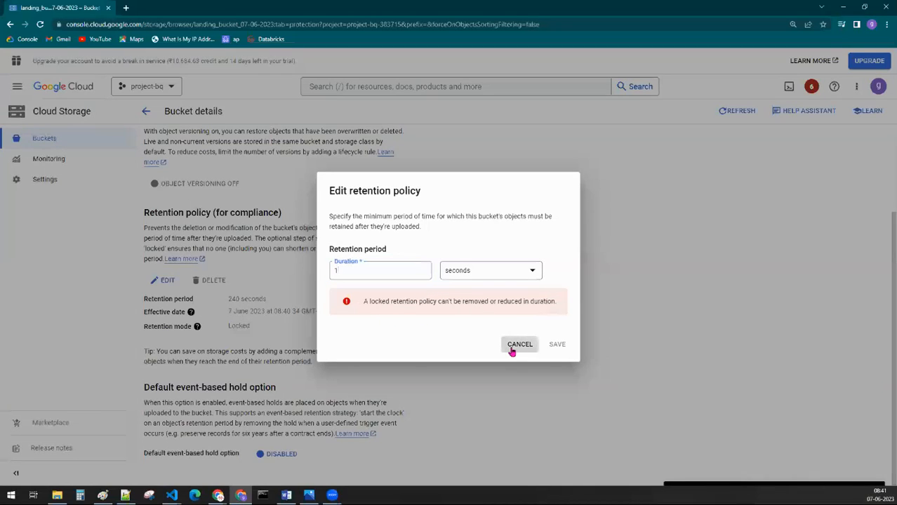
pyautogui.click(179, 286)
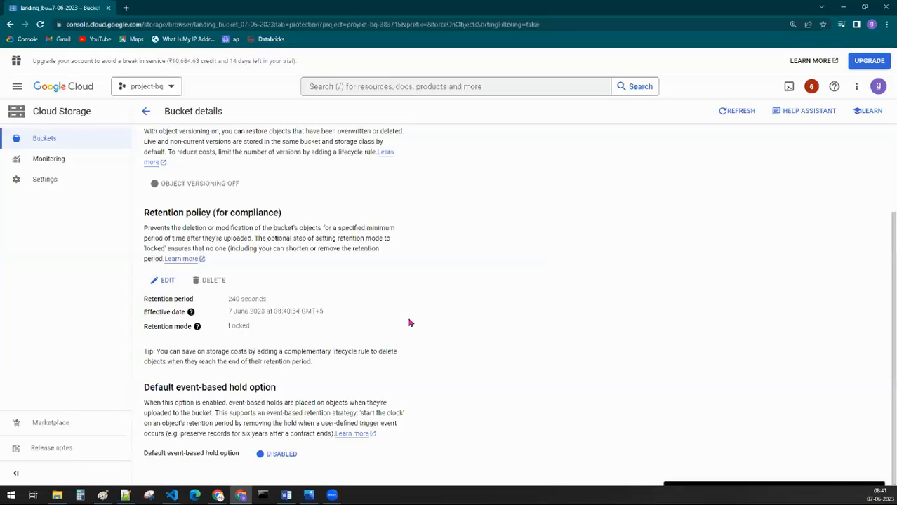
# Step: Review the locked policy's effective date and the bucket's configuration overview
pyautogui.scroll(1, 380, 313)
pyautogui.scroll(-1, 421, 327)
pyautogui.moveTo(227, 311); pyautogui.dragTo(375, 315)
pyautogui.click(374, 316)
pyautogui.scroll(2, 372, 315)
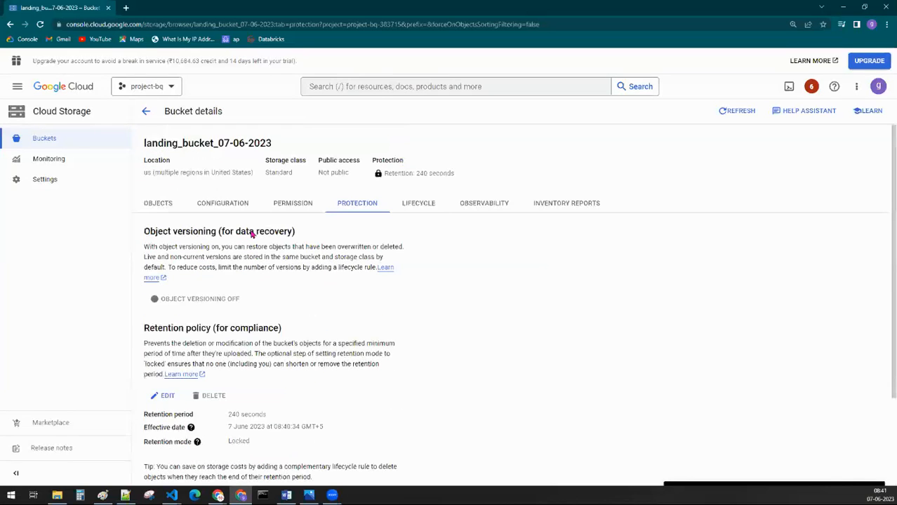
pyautogui.click(219, 207)
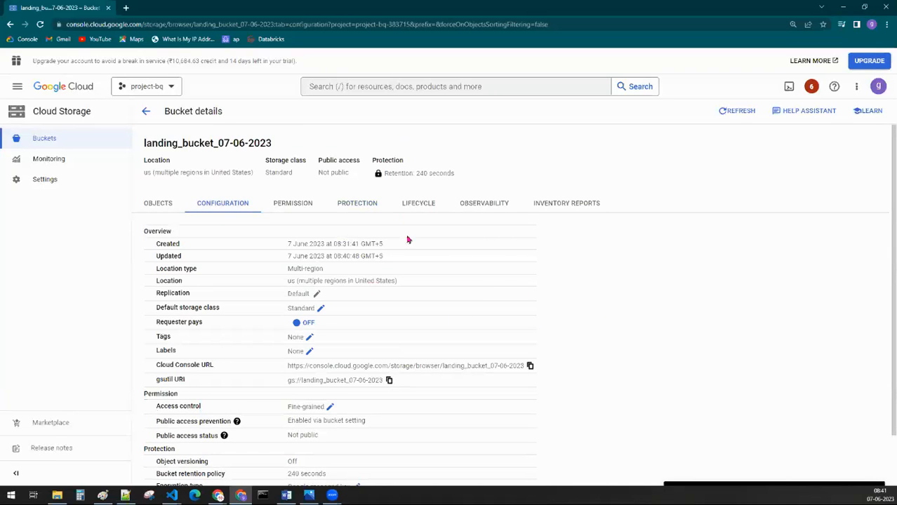
# Step: Add a lifecycle rule to the bucket that deletes objects at an age of 30 days
pyautogui.click(406, 207)
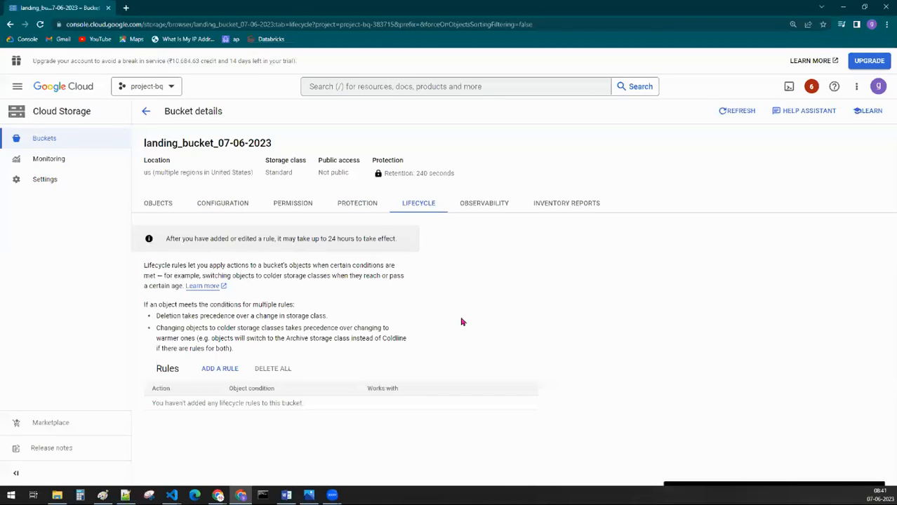
pyautogui.click(221, 374)
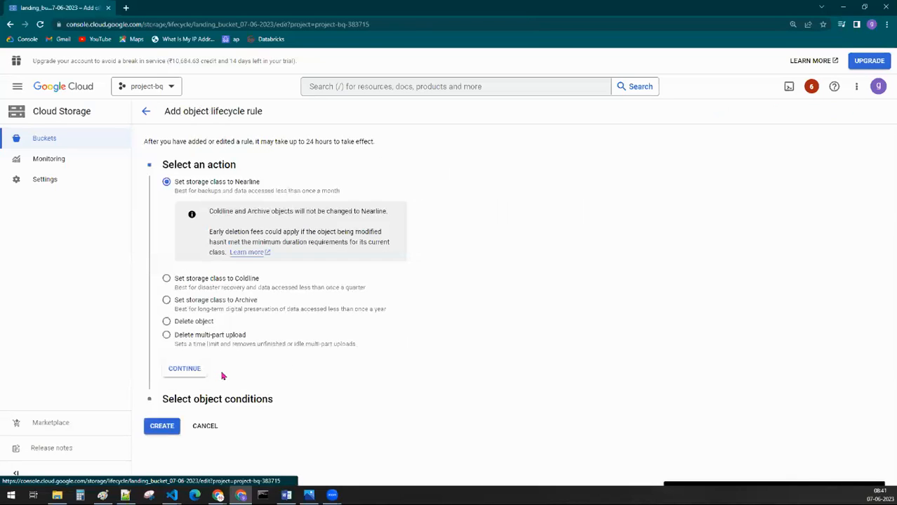
pyautogui.click(187, 324)
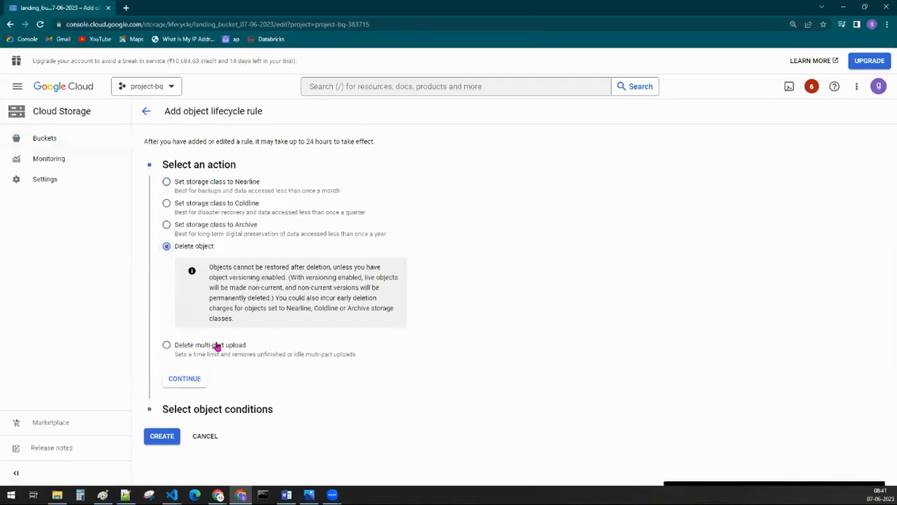
pyautogui.click(191, 381)
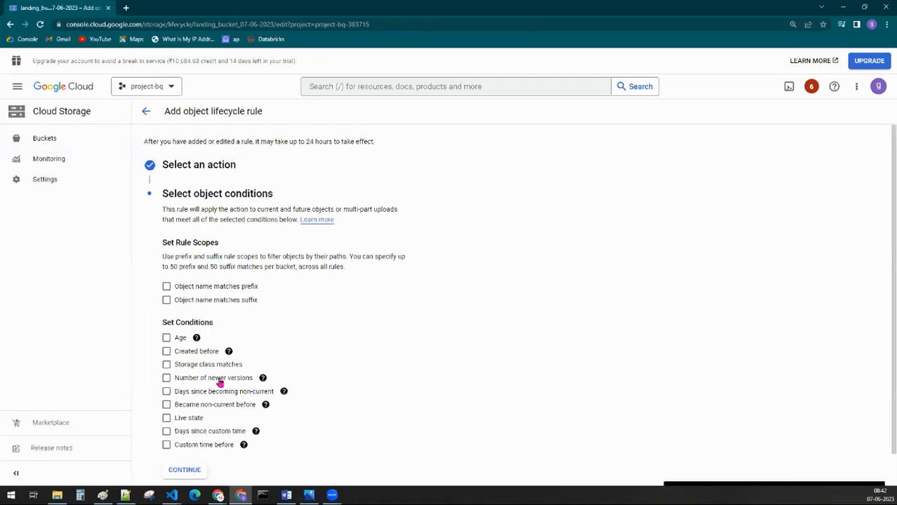
pyautogui.scroll(-1, 308, 390)
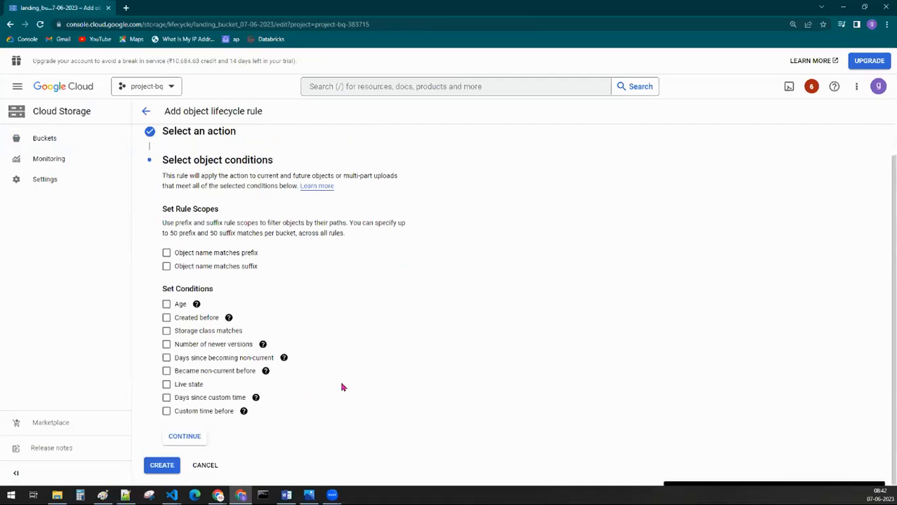
pyautogui.click(167, 306)
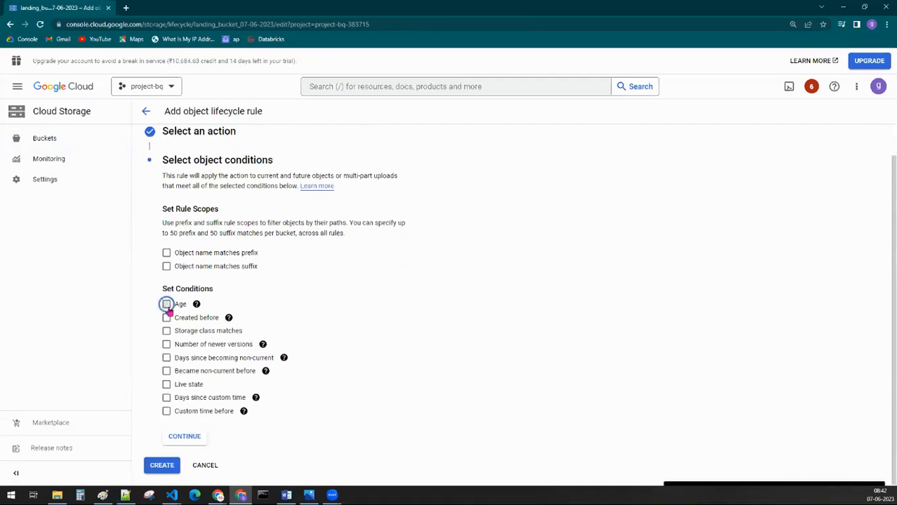
pyautogui.write('30')
pyautogui.click(637, 388)
pyautogui.scroll(-1, 507, 362)
pyautogui.click(160, 466)
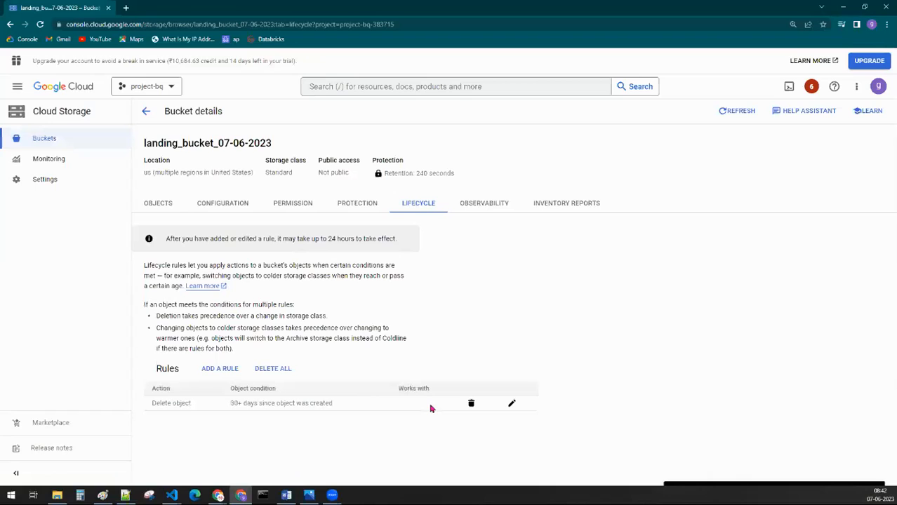
# Step: Check the object condition of the Delete object lifecycle rule, and remove that rule from the bucket
pyautogui.moveTo(235, 403); pyautogui.dragTo(339, 411)
pyautogui.click(282, 405)
pyautogui.moveTo(231, 405); pyautogui.dragTo(274, 417)
pyautogui.click(274, 419)
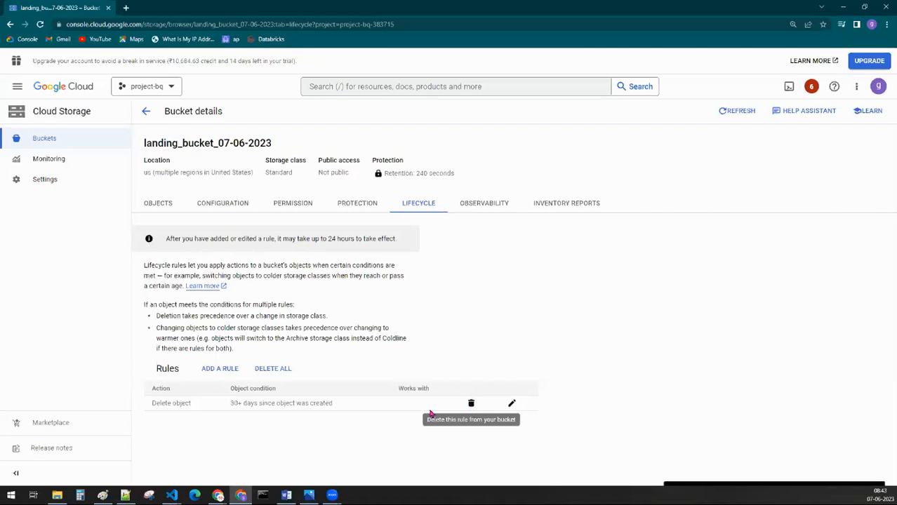
pyautogui.click(471, 405)
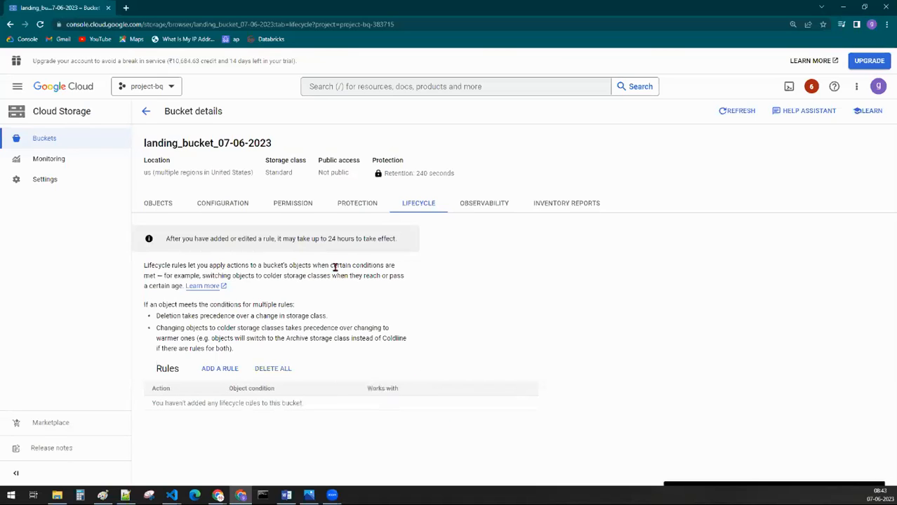
# Step: Start a lifecycle rule that sets the storage class to Nearline, try the Age condition, and leave without creating it
pyautogui.click(216, 368)
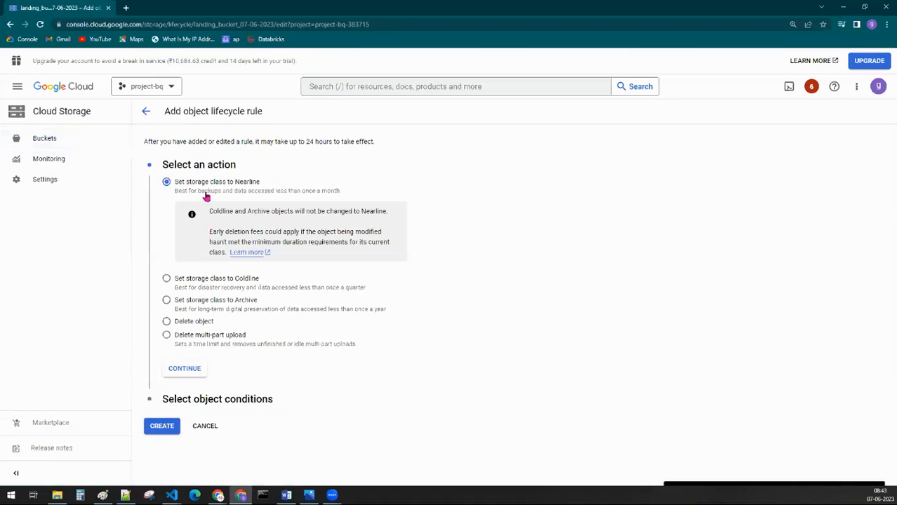
pyautogui.click(185, 368)
pyautogui.click(180, 337)
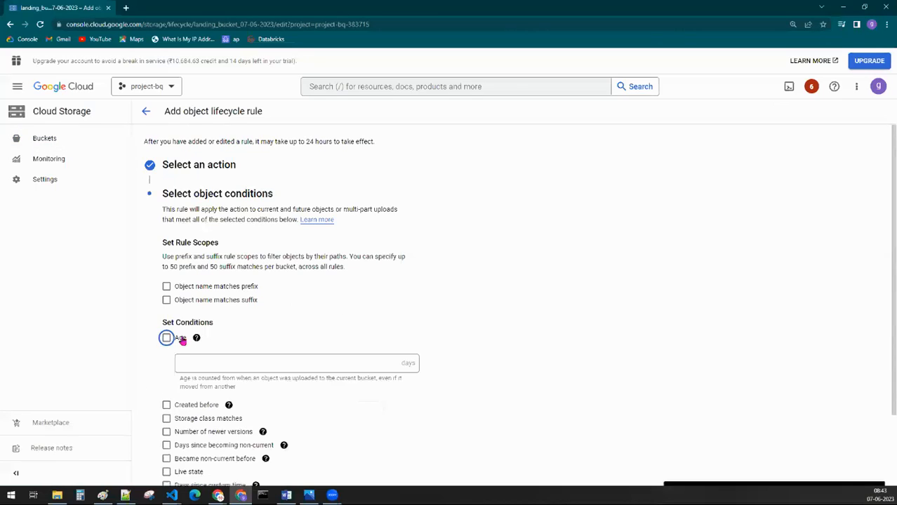
pyautogui.press('space')
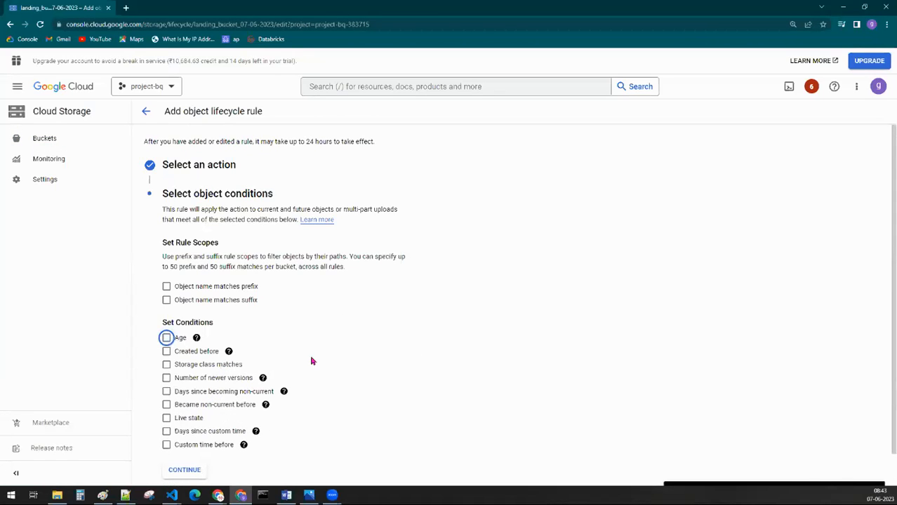
pyautogui.click(146, 110)
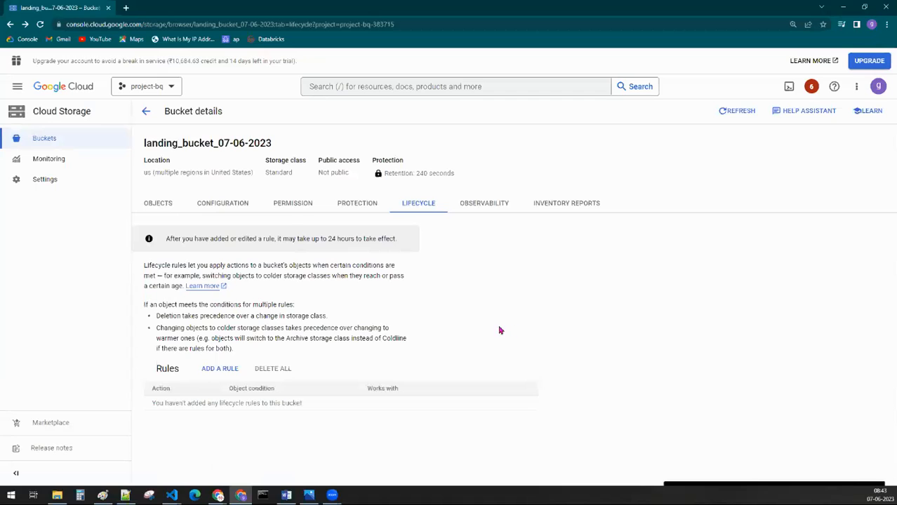
# Step: Examine the bucket's permission settings, reading the fine-grained access control description
pyautogui.click(295, 205)
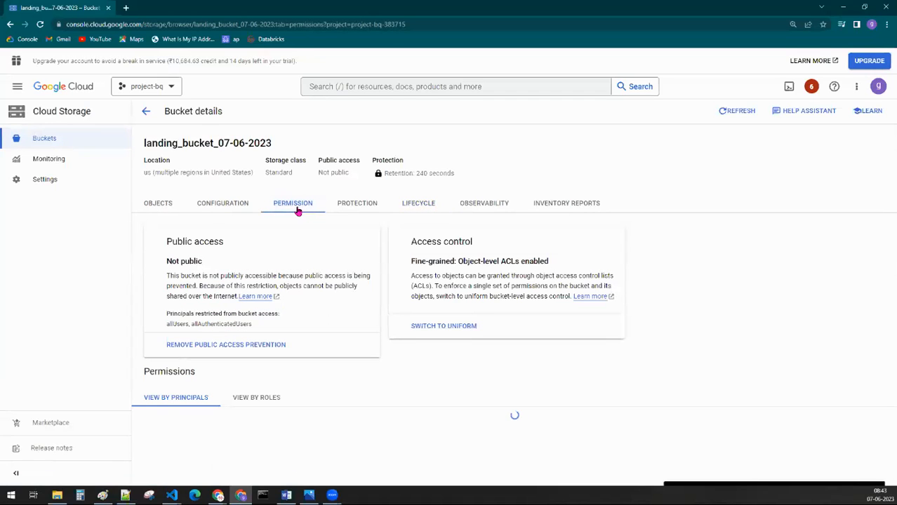
pyautogui.moveTo(411, 241); pyautogui.dragTo(486, 243)
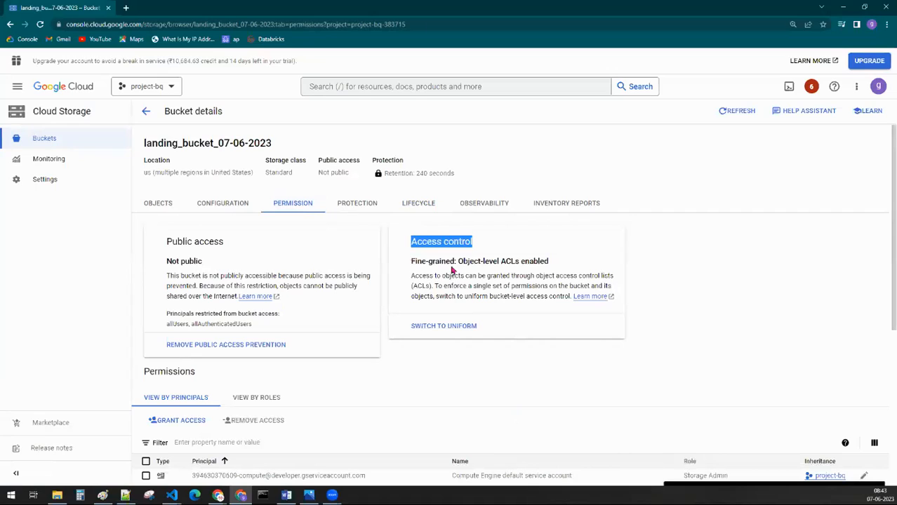
pyautogui.moveTo(412, 276); pyautogui.dragTo(614, 277)
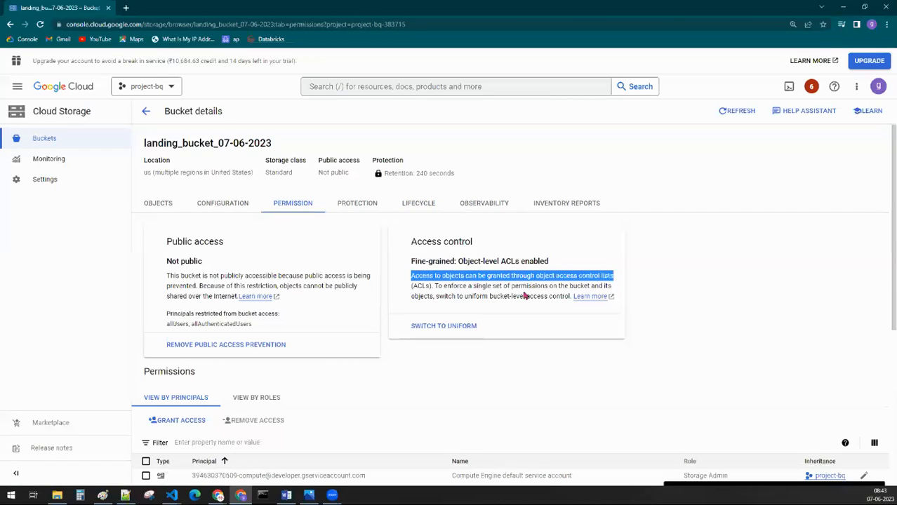
pyautogui.click(517, 345)
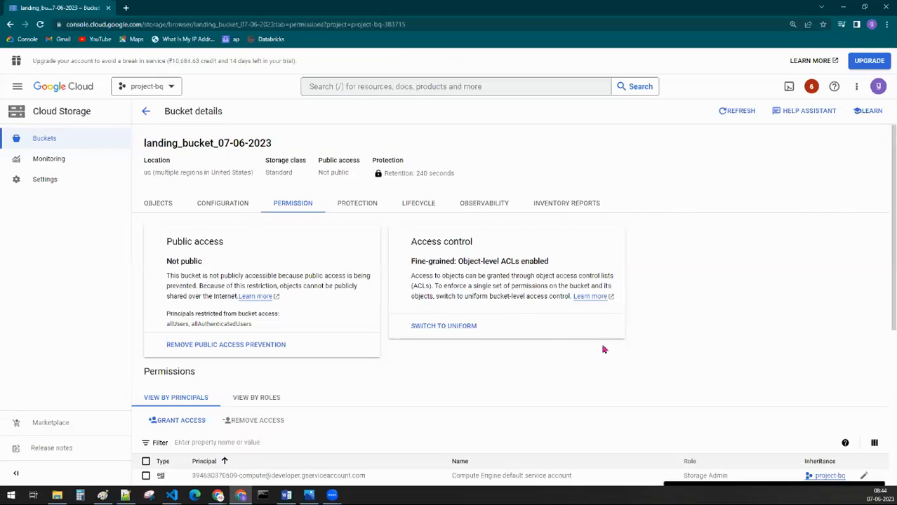
# Step: Upload the files demo1, demo2, demo3 and gcs_to_bq from the DataFlow Project folder to the bucket
pyautogui.click(151, 210)
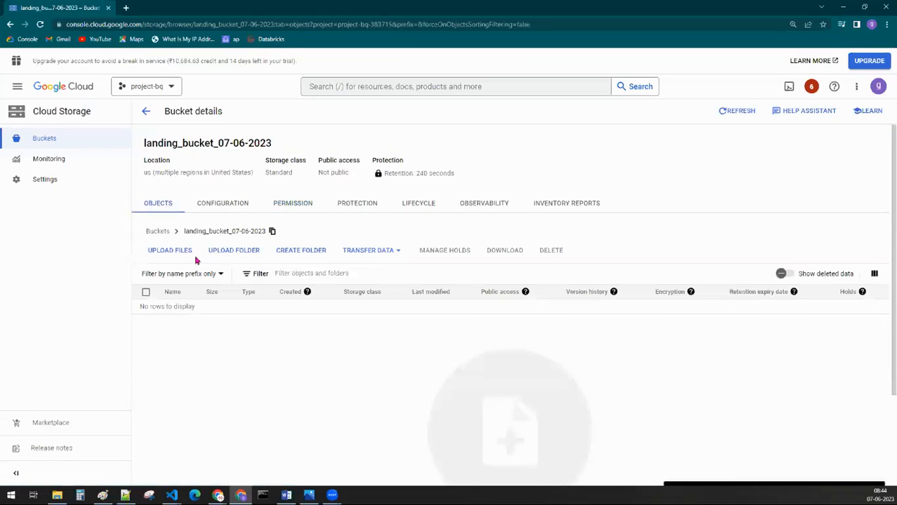
pyautogui.click(181, 255)
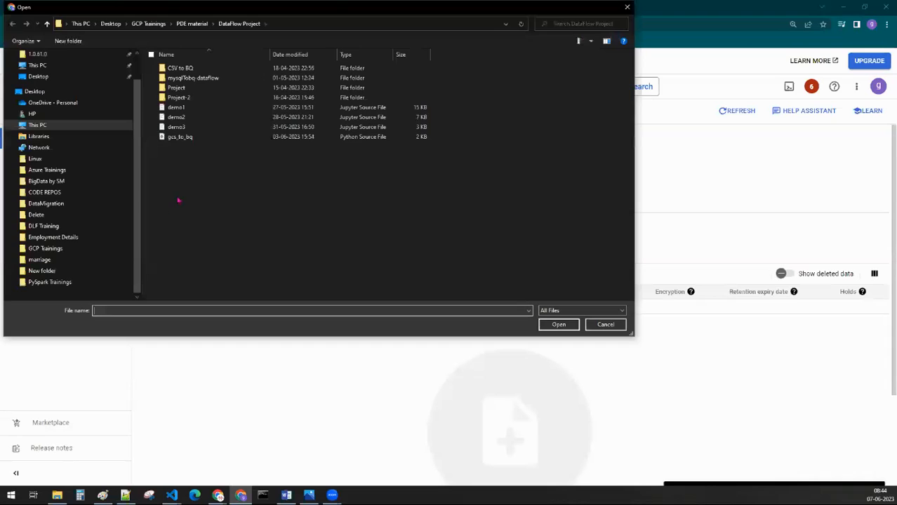
pyautogui.moveTo(183, 173); pyautogui.dragTo(186, 108)
pyautogui.click(559, 325)
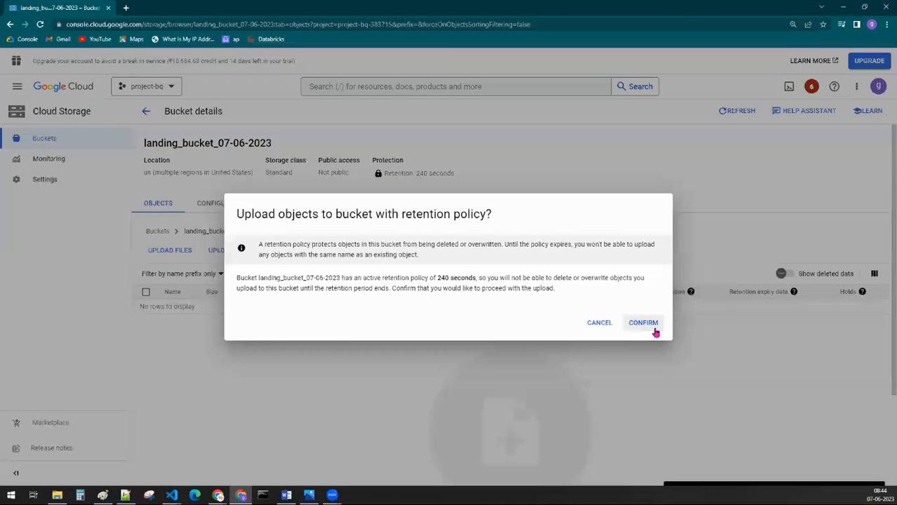
# Step: Dismiss the upload notice and mark only demo1.ipynb in the bucket's object list
pyautogui.click(643, 322)
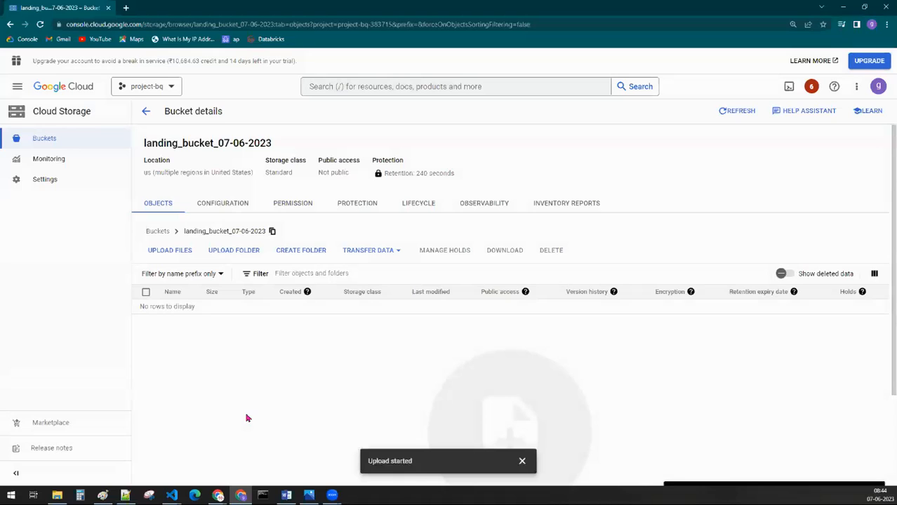
pyautogui.click(522, 461)
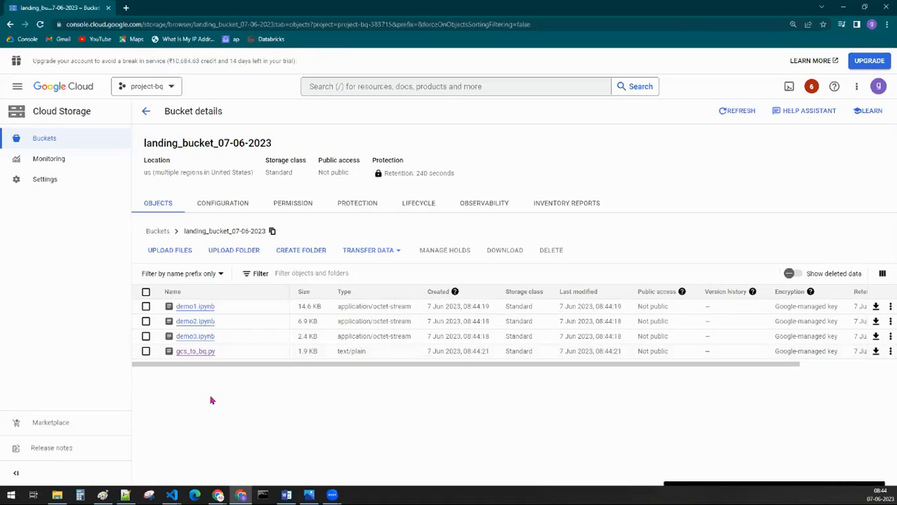
pyautogui.click(145, 307)
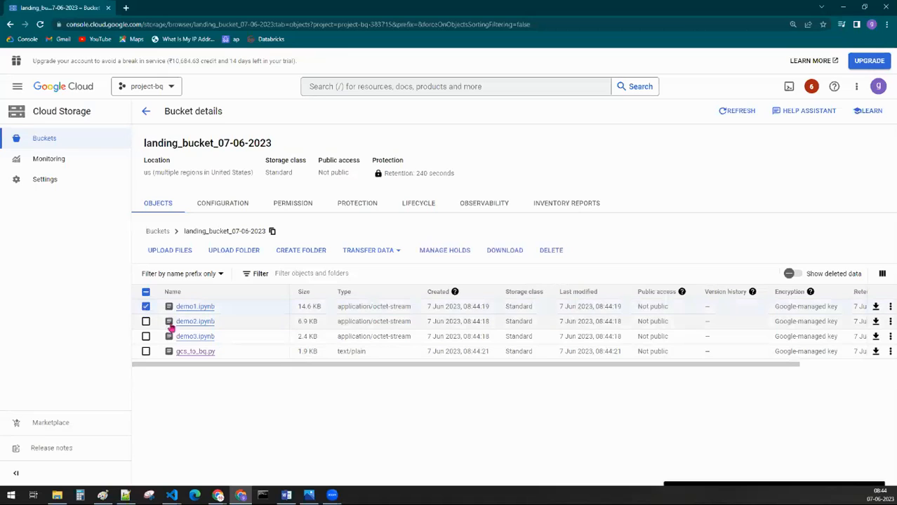
pyautogui.click(145, 322)
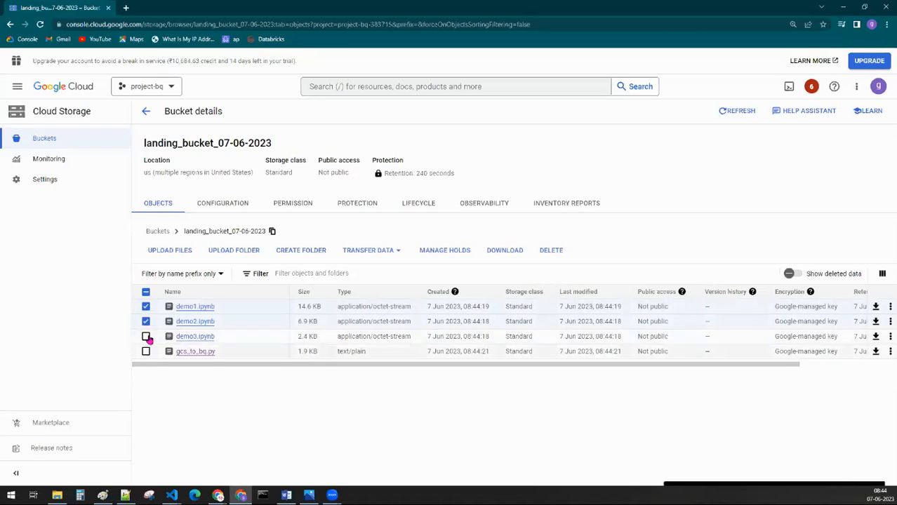
pyautogui.click(145, 321)
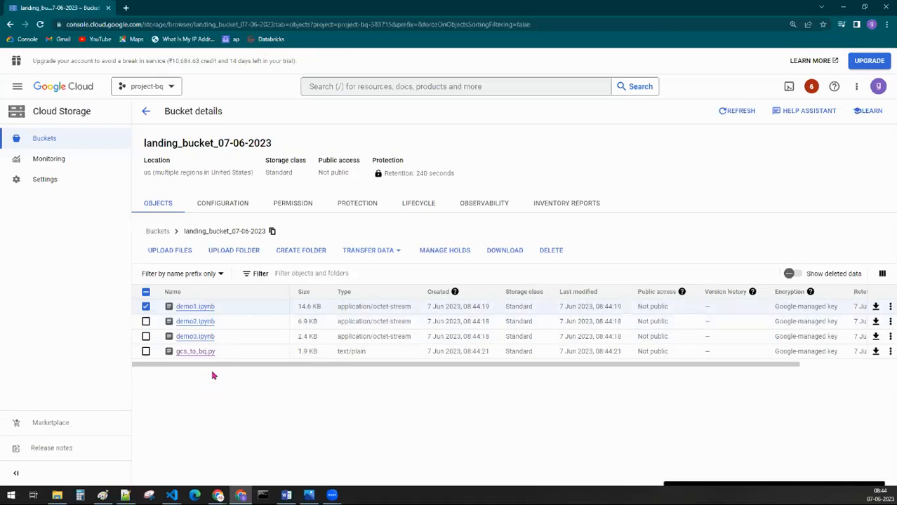
# Step: Open the access settings of demo1.ipynb and read the note on object-level versus uniform bucket-level access
pyautogui.click(189, 309)
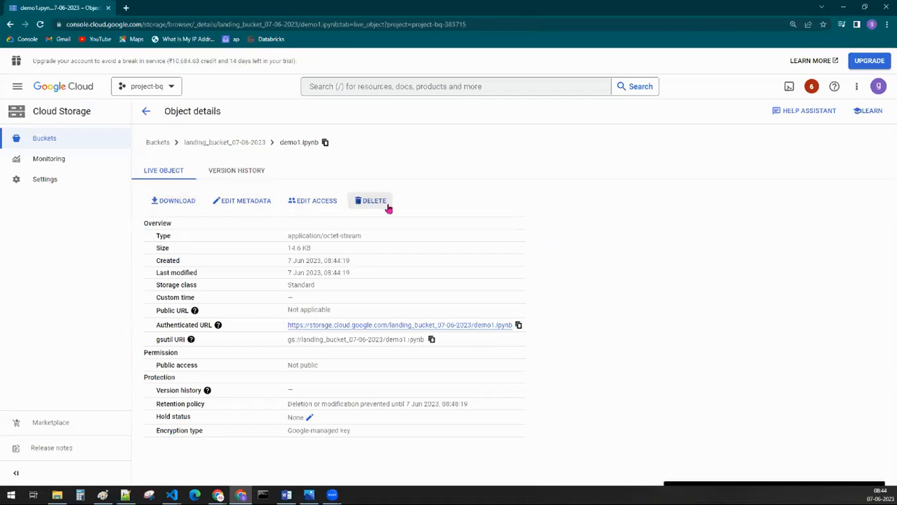
pyautogui.click(314, 203)
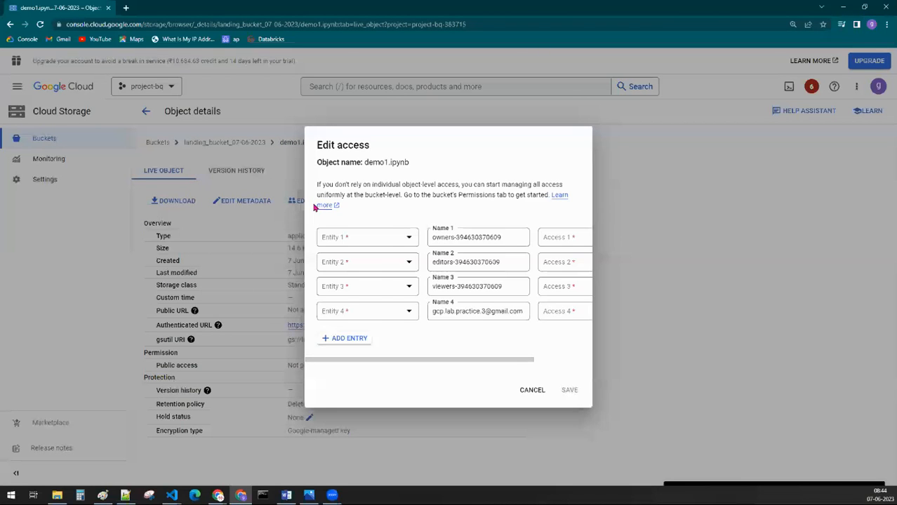
pyautogui.moveTo(323, 154); pyautogui.dragTo(421, 171)
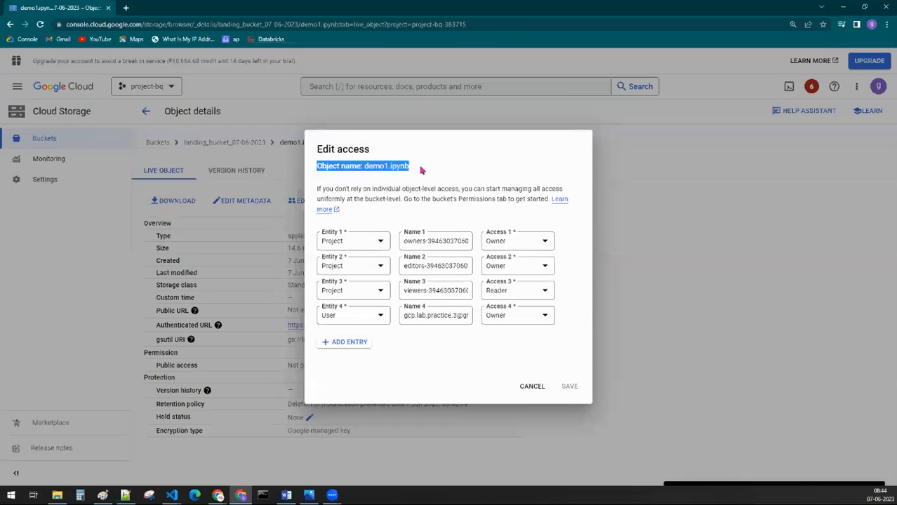
pyautogui.moveTo(317, 187); pyautogui.dragTo(548, 199)
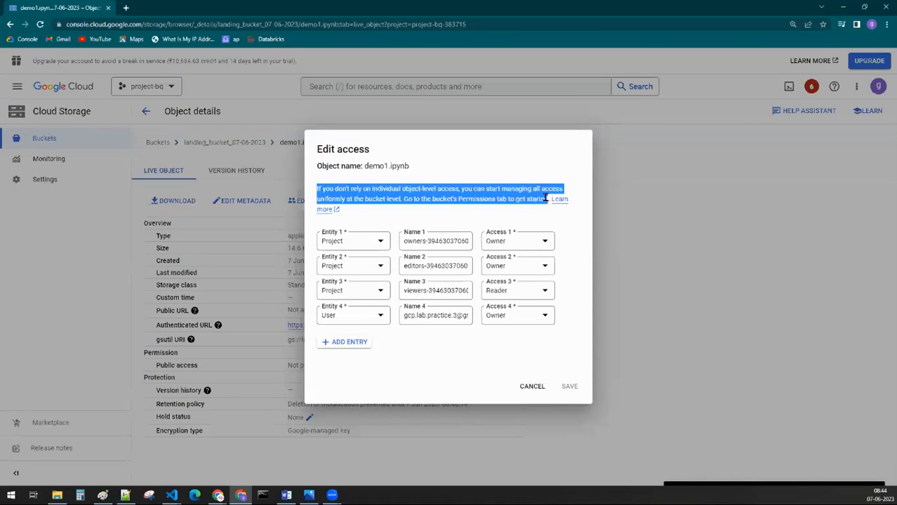
pyautogui.click(570, 164)
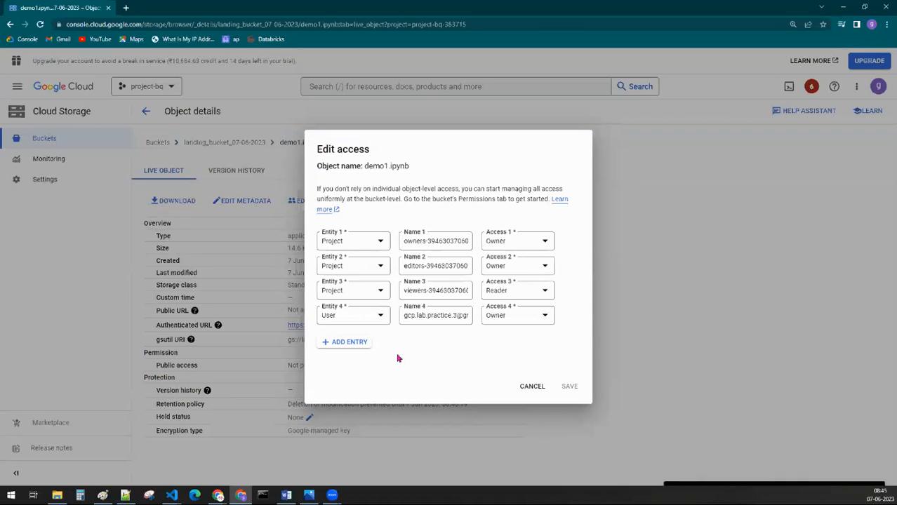
# Step: Add a User entry with the person's email address and Owner access to demo1.ipynb, and save the access settings
pyautogui.click(337, 344)
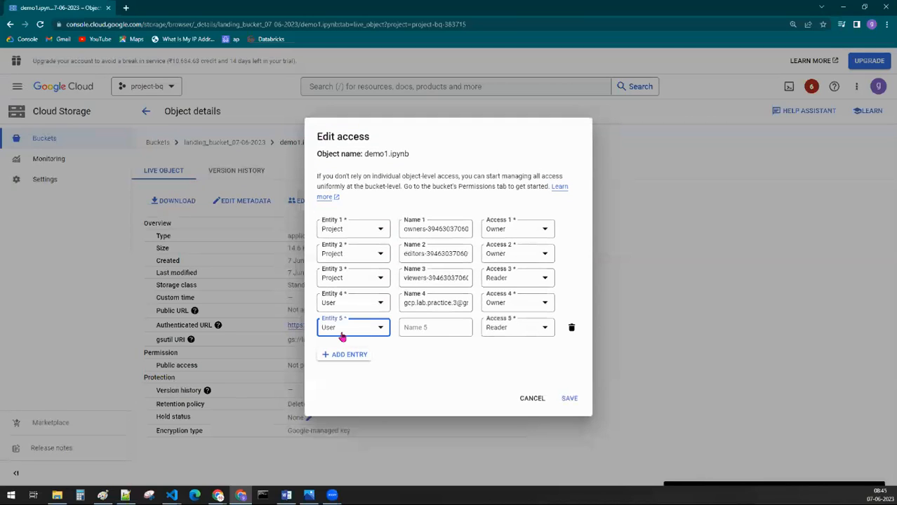
pyautogui.click(341, 332)
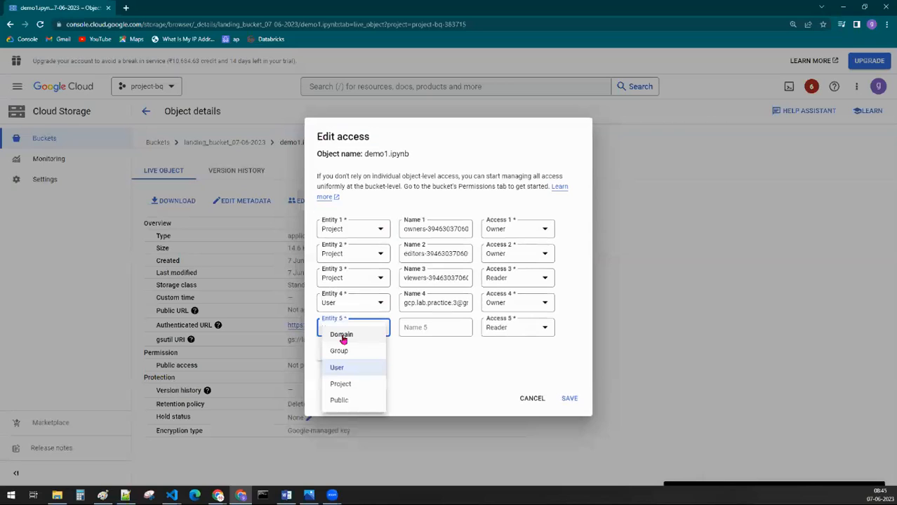
pyautogui.click(431, 328)
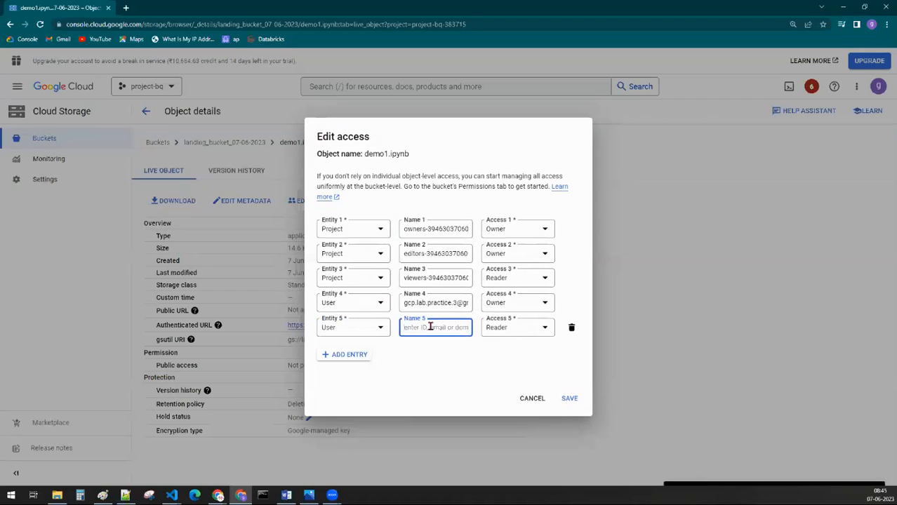
pyautogui.click(491, 330)
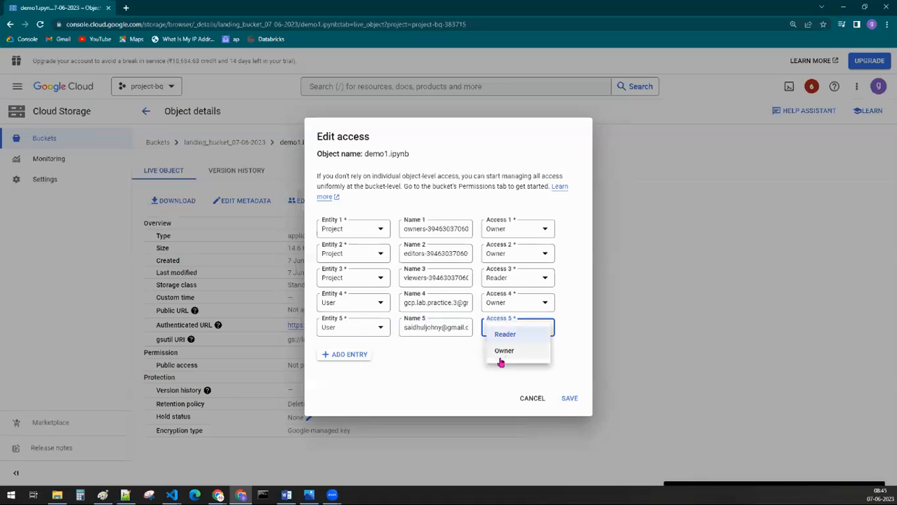
pyautogui.click(500, 360)
pyautogui.click(568, 399)
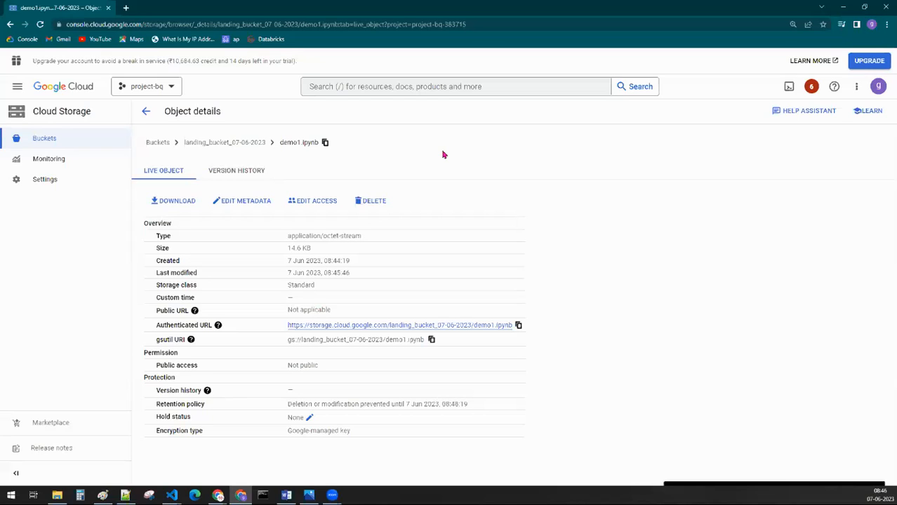
# Step: Return to the bucket's object list, open gcs_to_bq.py and check the existing User entry in its access settings
pyautogui.click(209, 144)
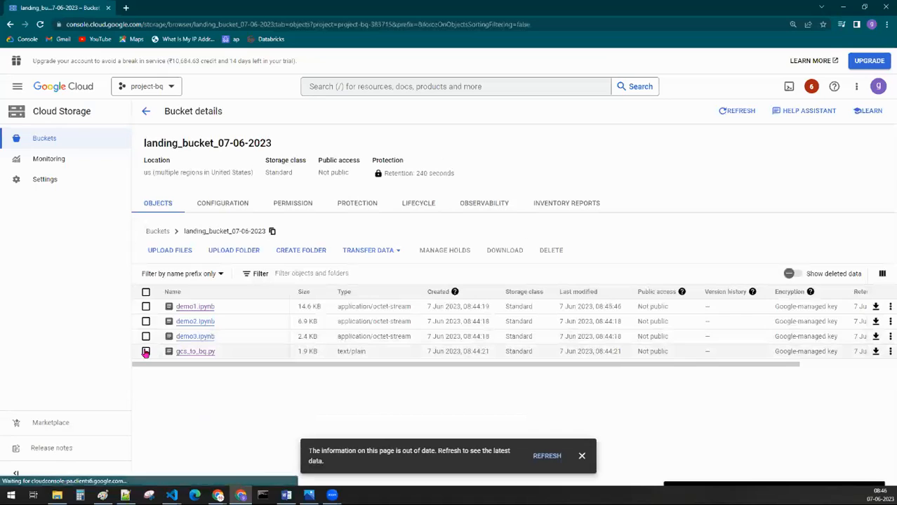
pyautogui.click(146, 351)
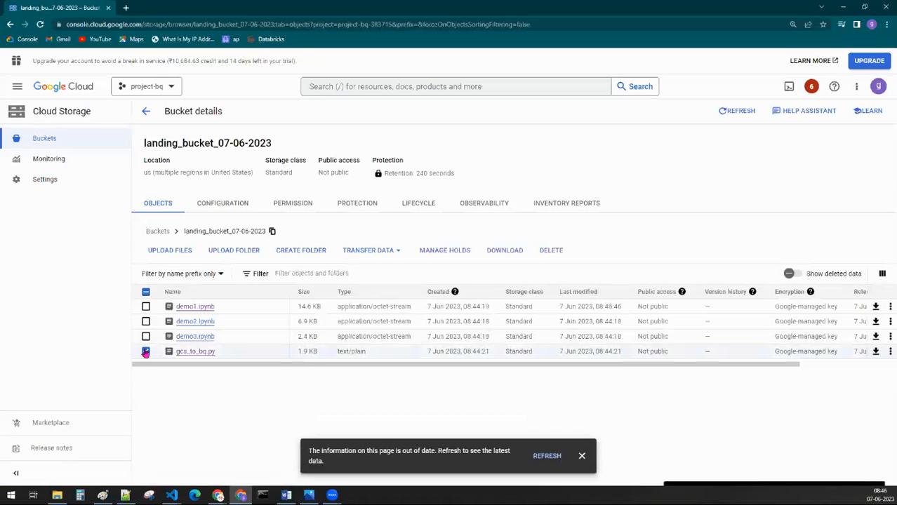
pyautogui.click(582, 457)
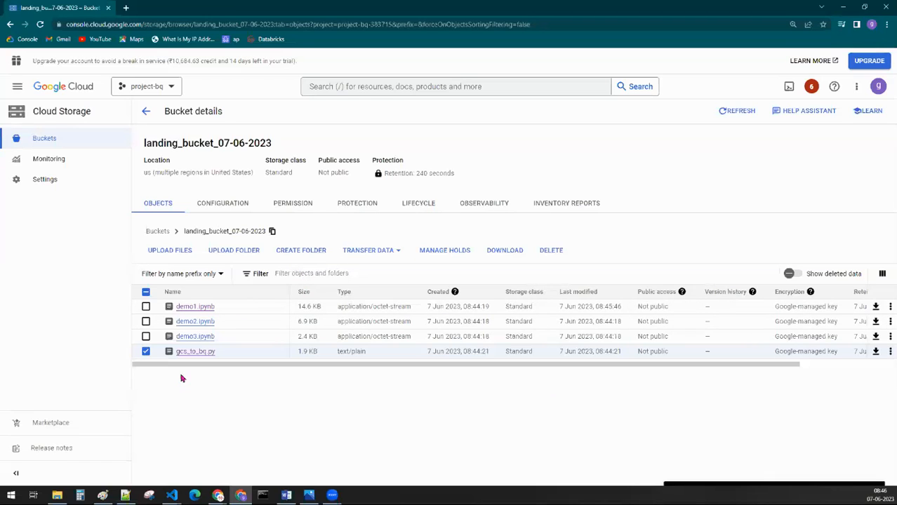
pyautogui.click(186, 355)
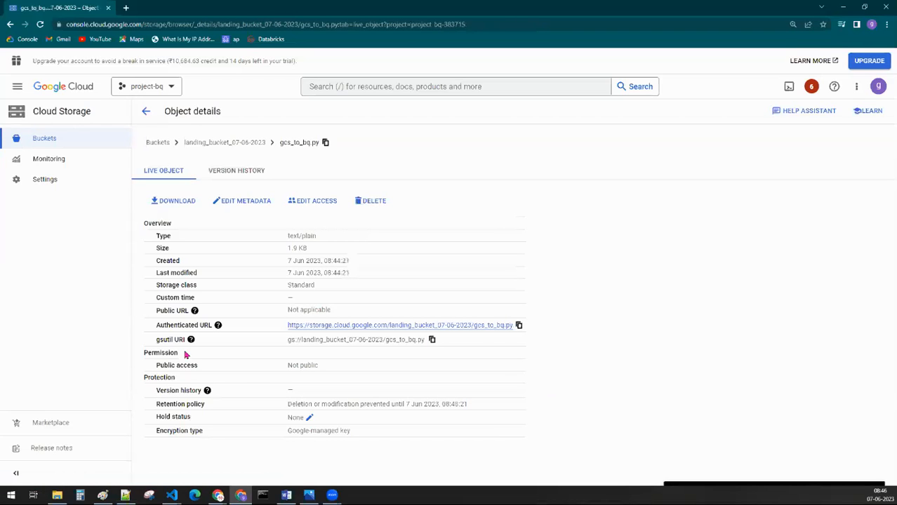
pyautogui.click(313, 203)
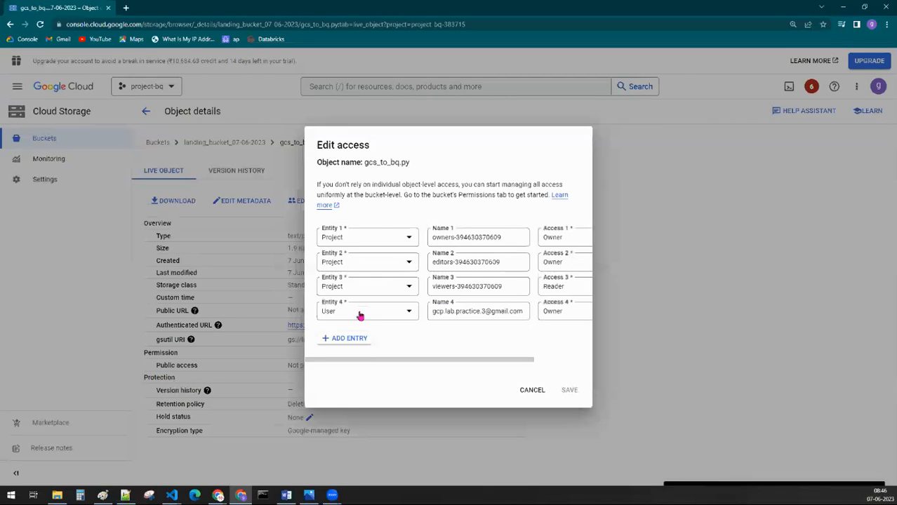
pyautogui.click(359, 315)
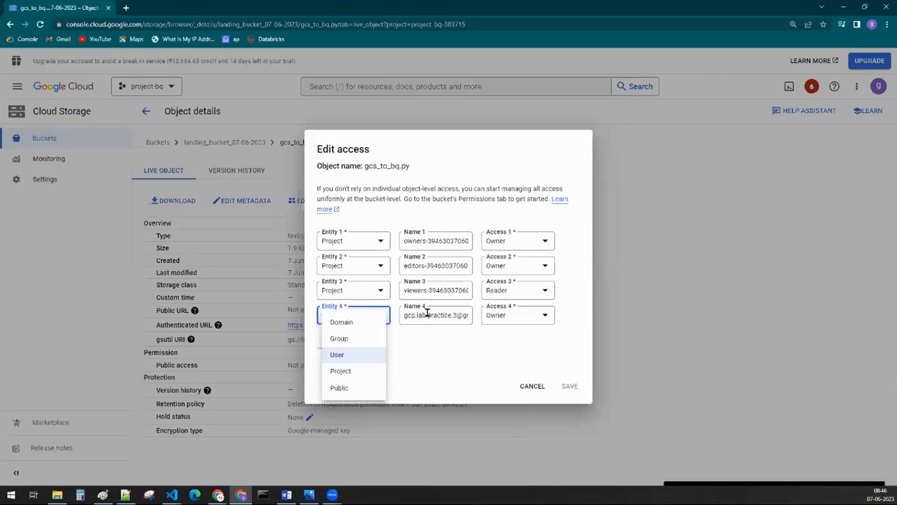
pyautogui.click(428, 316)
pyautogui.doubleClick(428, 315)
# Step: Add a fifth access entry for gcs_to_bq.py as User, named "jhgkjisfd, kjhgikujgdfs", with Reader access
pyautogui.click(346, 344)
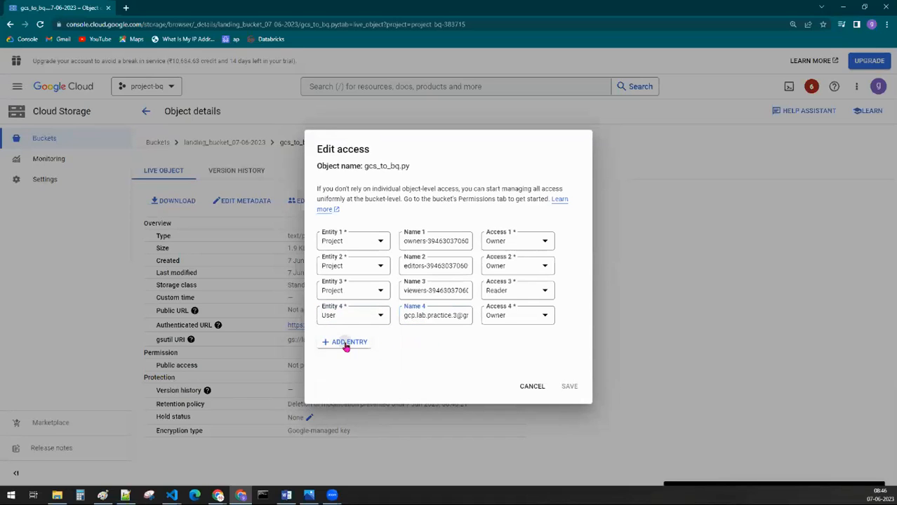
pyautogui.click(447, 328)
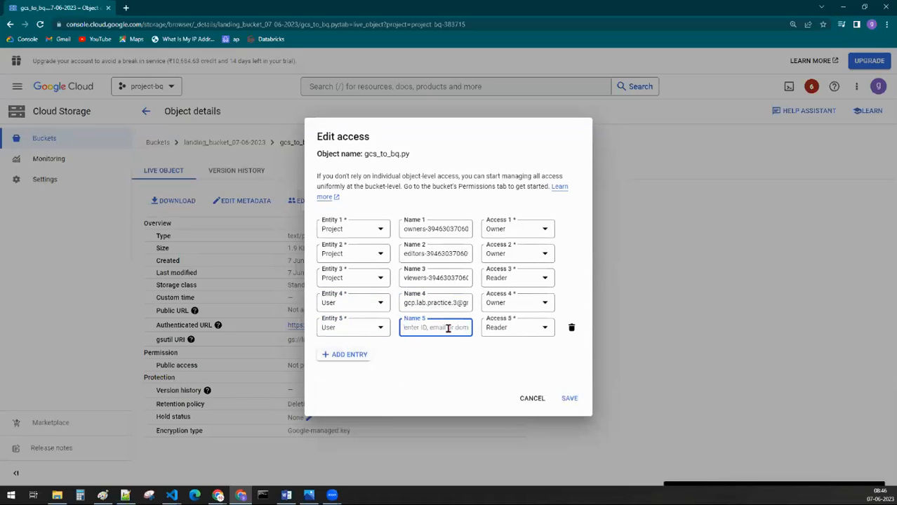
pyautogui.write('jhgkjisfd, kjhgiujgdfs')
pyautogui.click(489, 331)
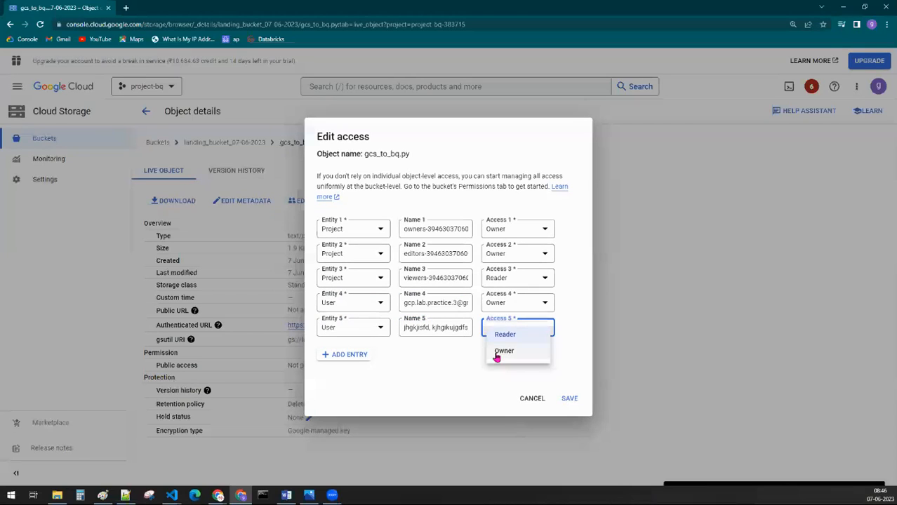
pyautogui.click(503, 335)
# Step: Try the fifth entry as a Group named sdffdssdf with Reader access, and switch its entity to Project
pyautogui.click(353, 331)
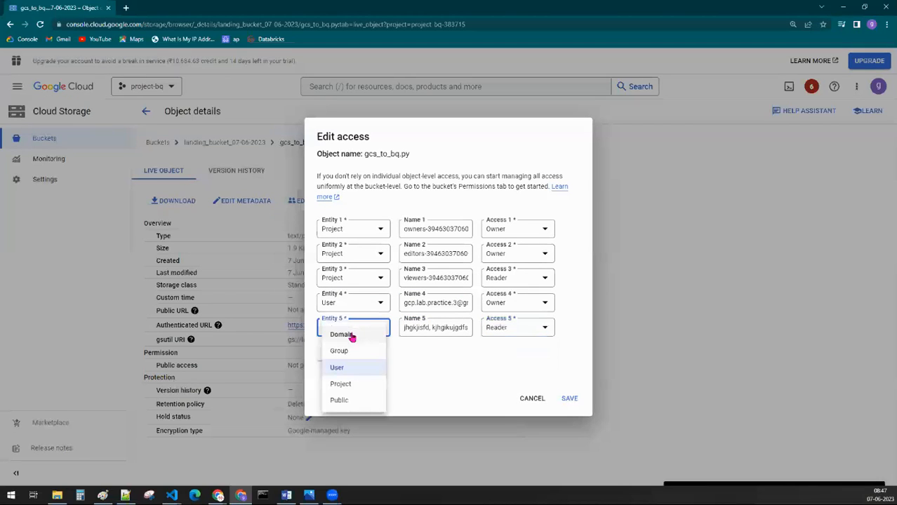
pyautogui.click(340, 351)
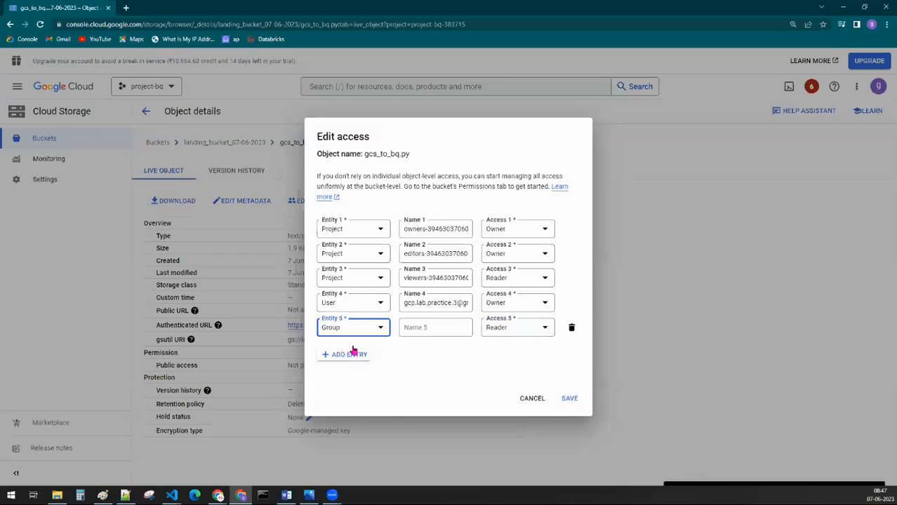
pyautogui.click(431, 330)
pyautogui.write('sdffdssdf')
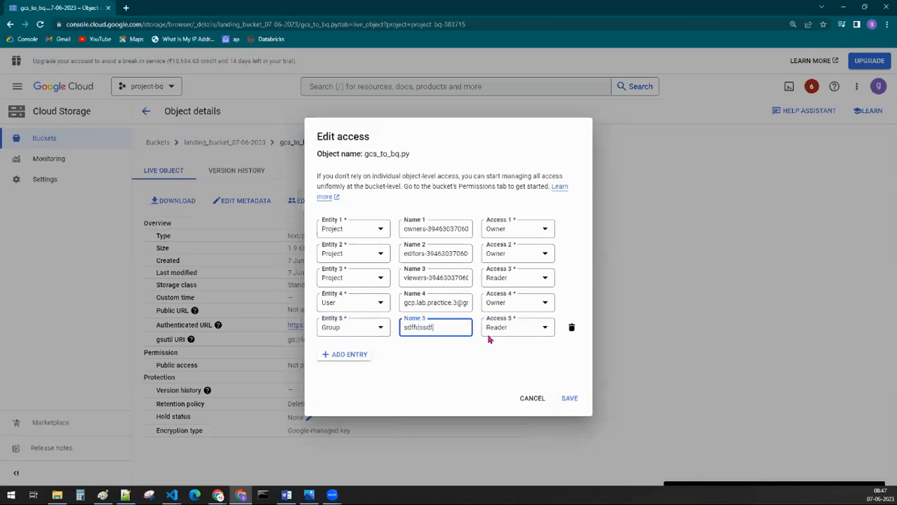
pyautogui.click(493, 336)
pyautogui.click(495, 336)
pyautogui.click(366, 331)
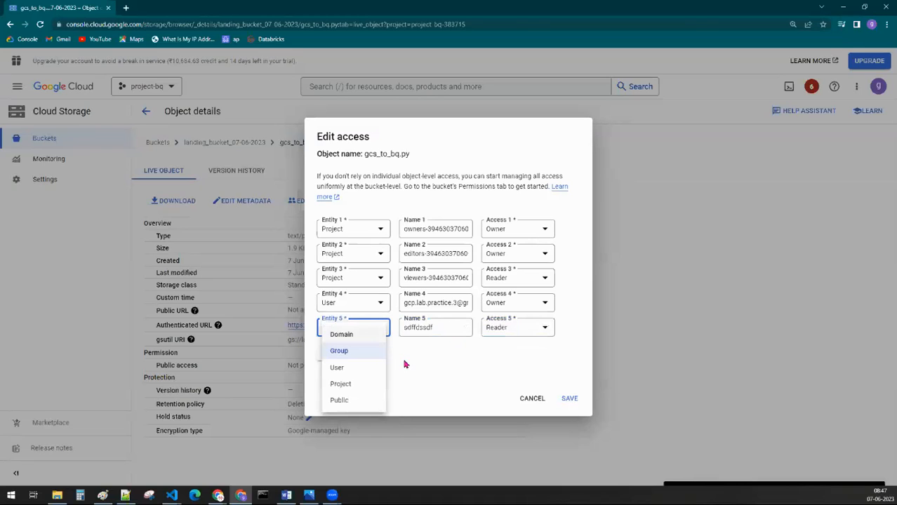
pyautogui.click(361, 385)
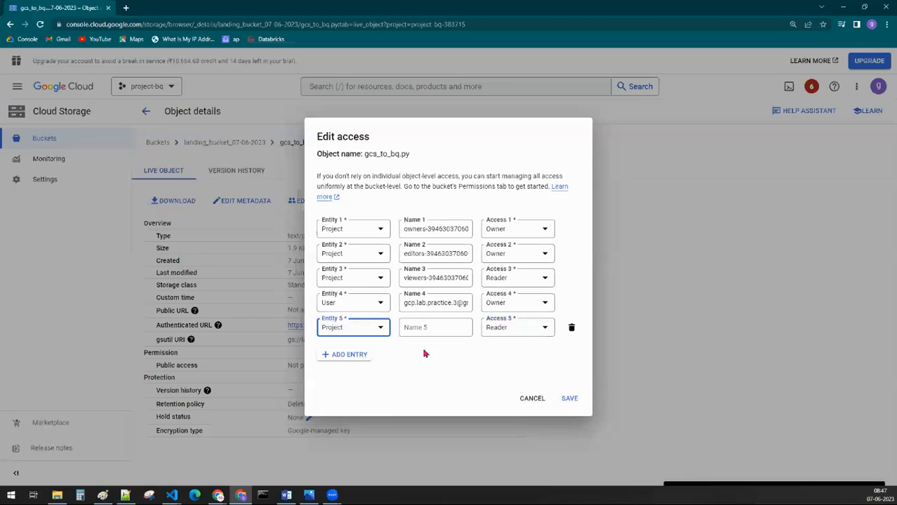
# Step: Try to save the fifth entry of gcs_to_bq.py as Public for allUsers with Owner access
pyautogui.click(348, 330)
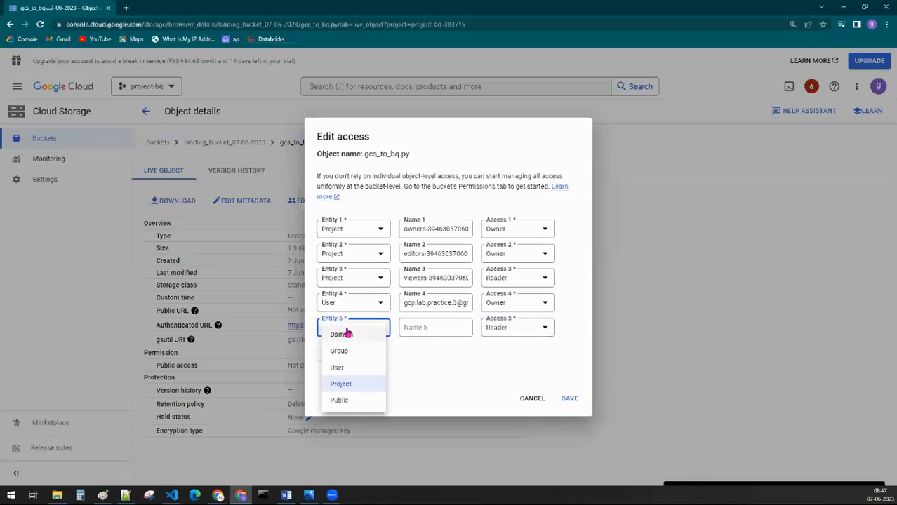
pyautogui.click(344, 401)
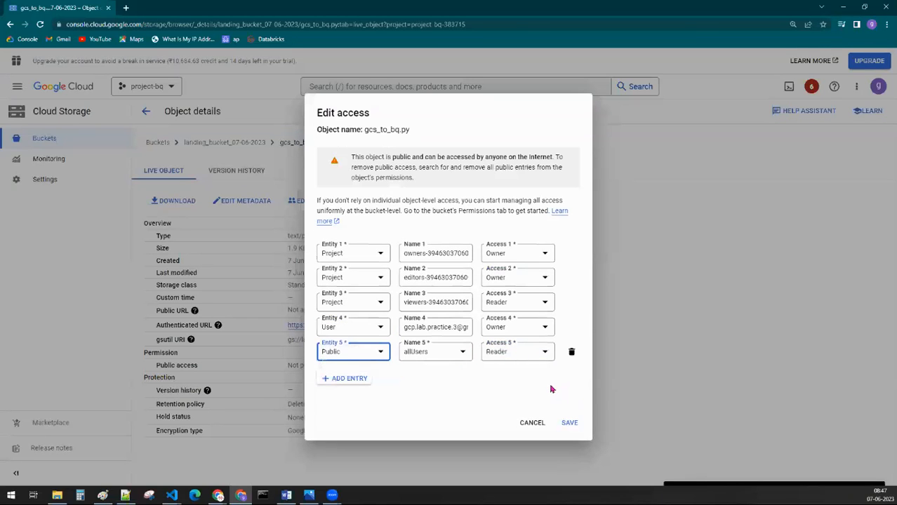
pyautogui.click(516, 354)
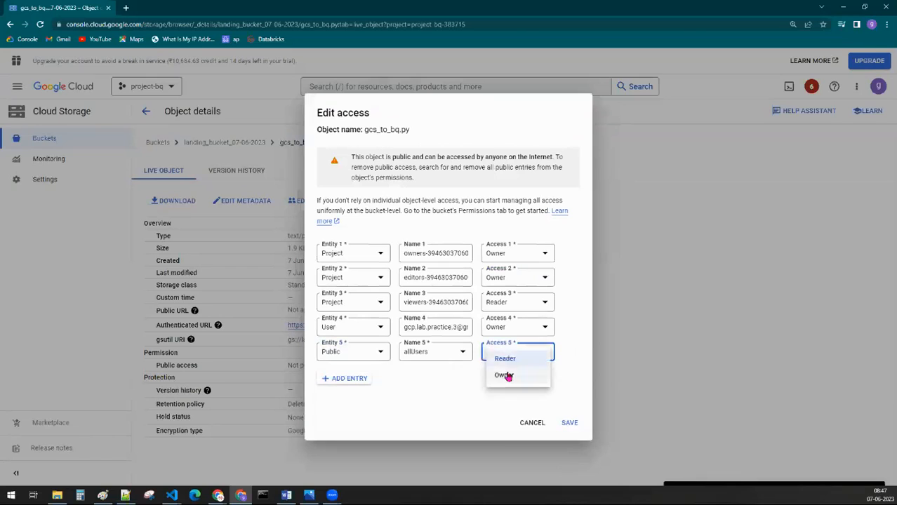
pyautogui.click(507, 375)
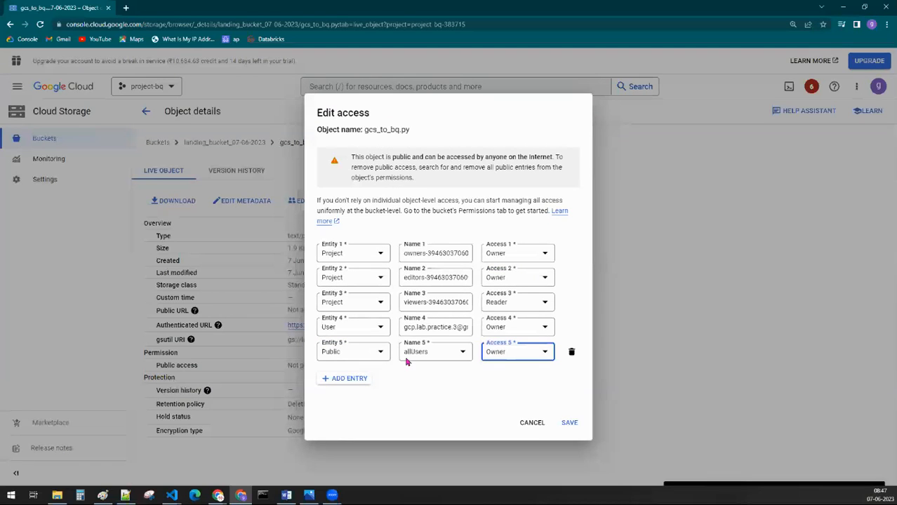
pyautogui.click(569, 424)
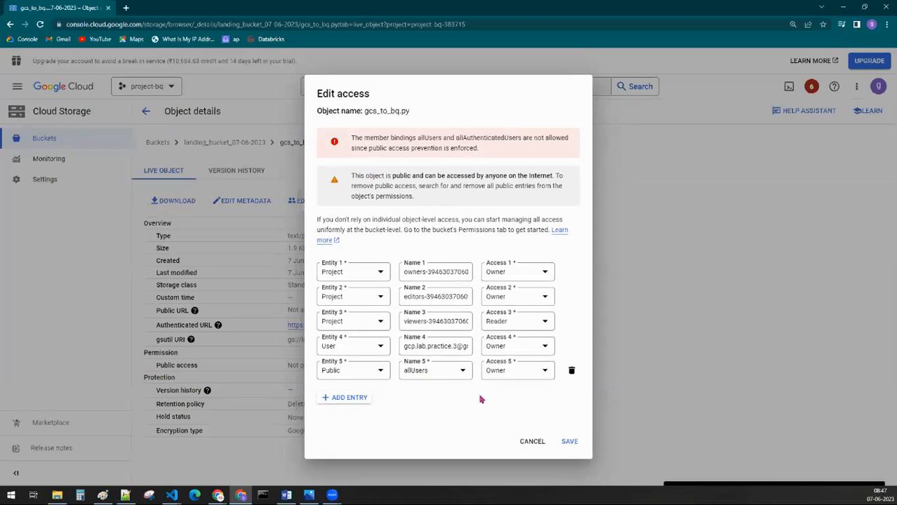
pyautogui.click(569, 442)
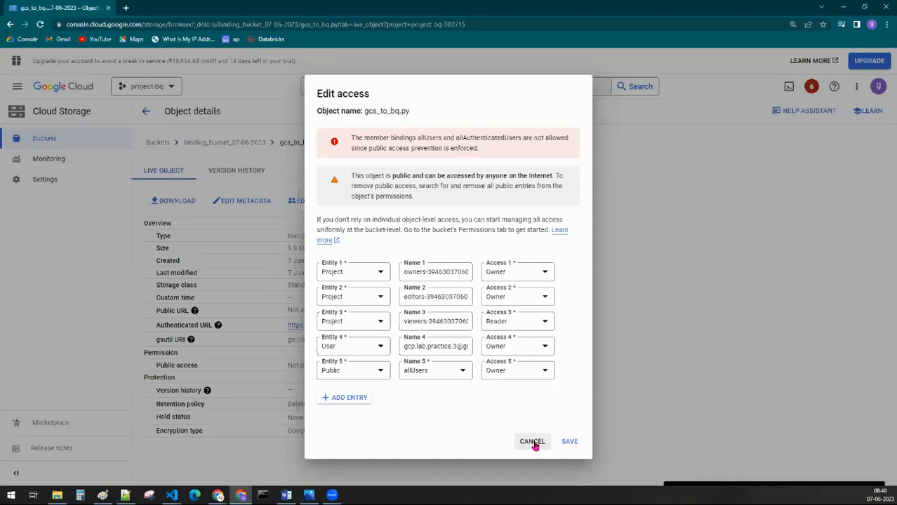
# Step: Discard the pending access changes of gcs_to_bq.py and view the entity types offered for a new access entry without saving
pyautogui.click(533, 443)
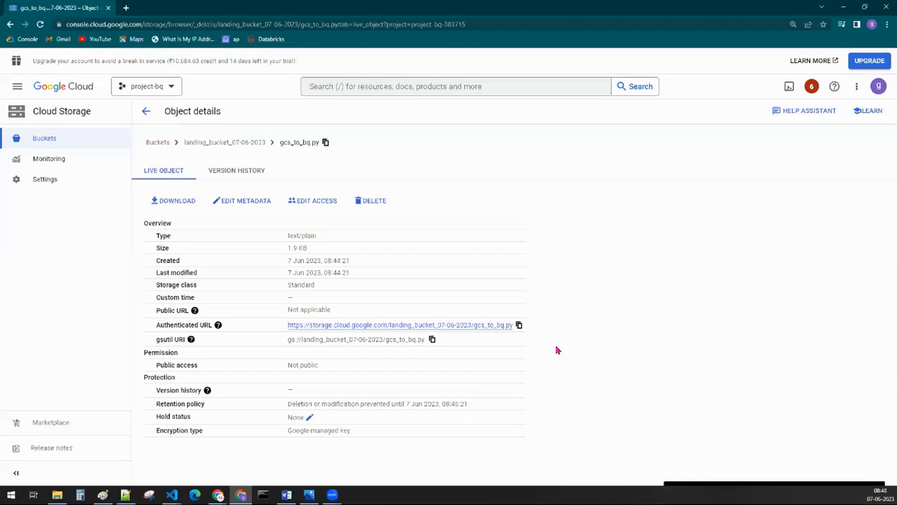
pyautogui.click(317, 205)
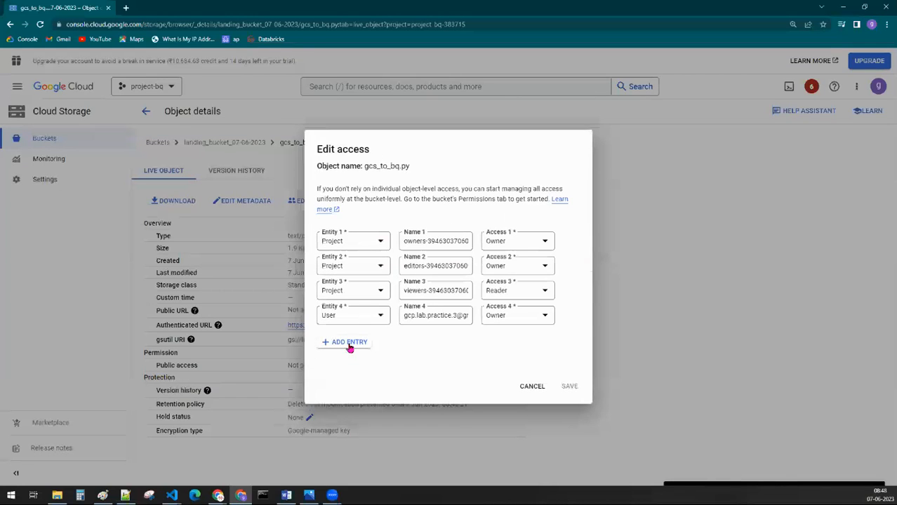
pyautogui.click(350, 342)
pyautogui.click(347, 330)
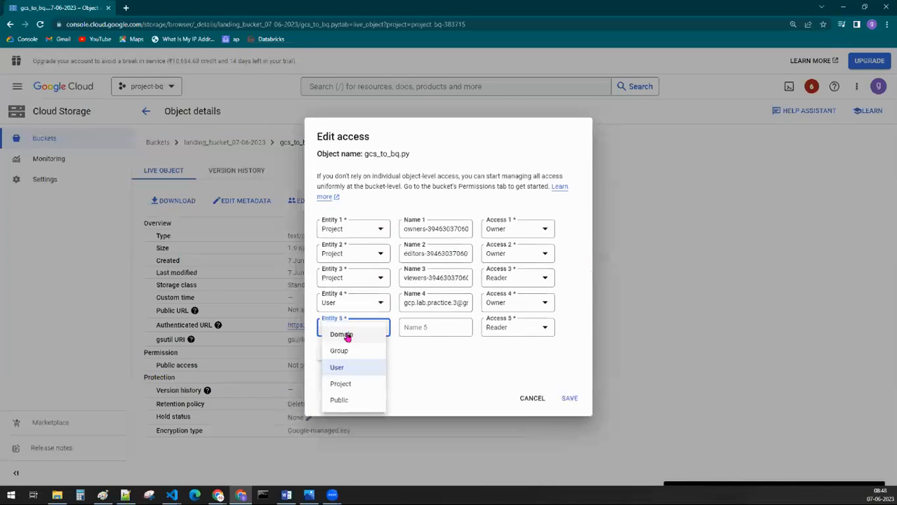
pyautogui.click(532, 403)
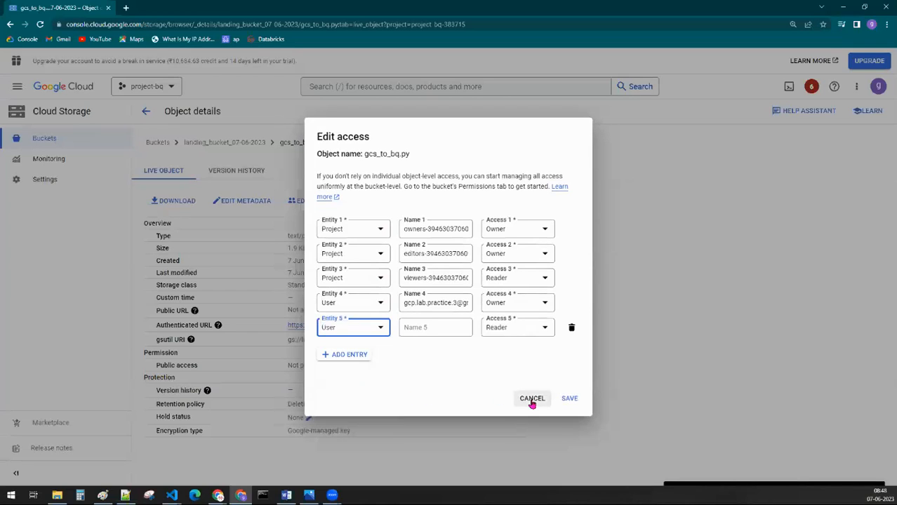
pyautogui.click(341, 334)
pyautogui.click(532, 398)
pyautogui.click(532, 399)
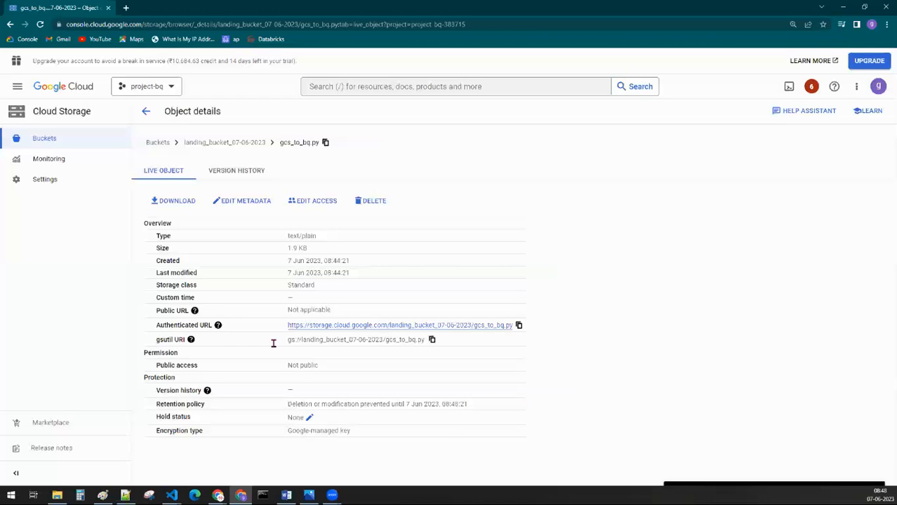
# Step: Return to the object list of landing_bucket_07-06-2023 and open the bucket's protection settings
pyautogui.click(146, 113)
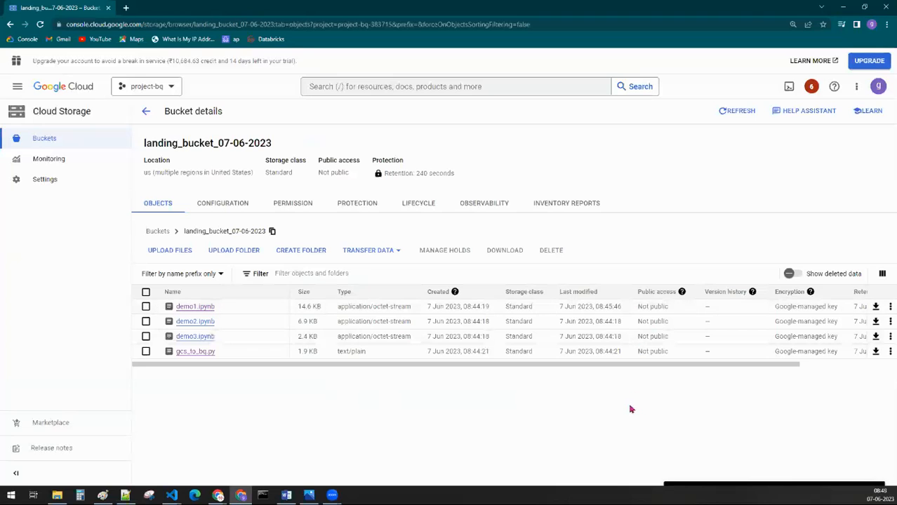
pyautogui.moveTo(676, 362); pyautogui.dragTo(373, 381)
pyautogui.click(353, 203)
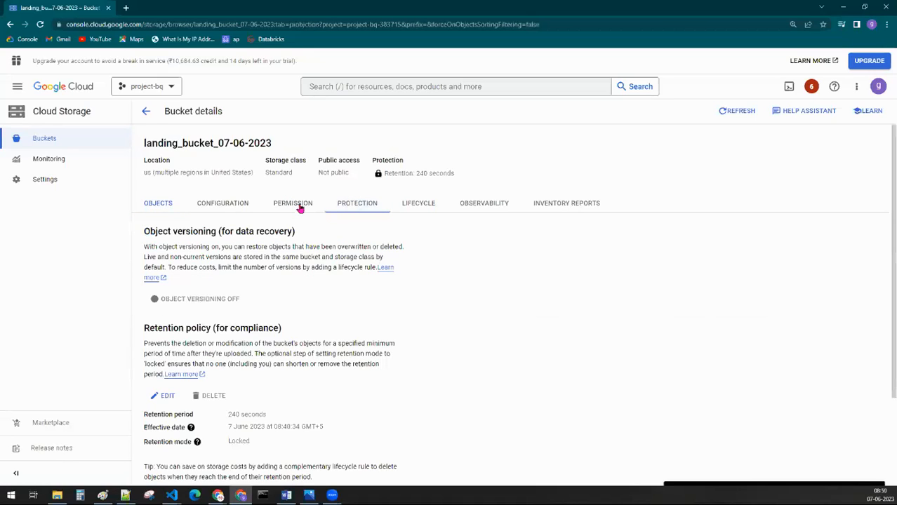
# Step: Examine the bucket's permissions, covering public access, the fine-grained access control setting and the list of principals with their roles
pyautogui.click(300, 207)
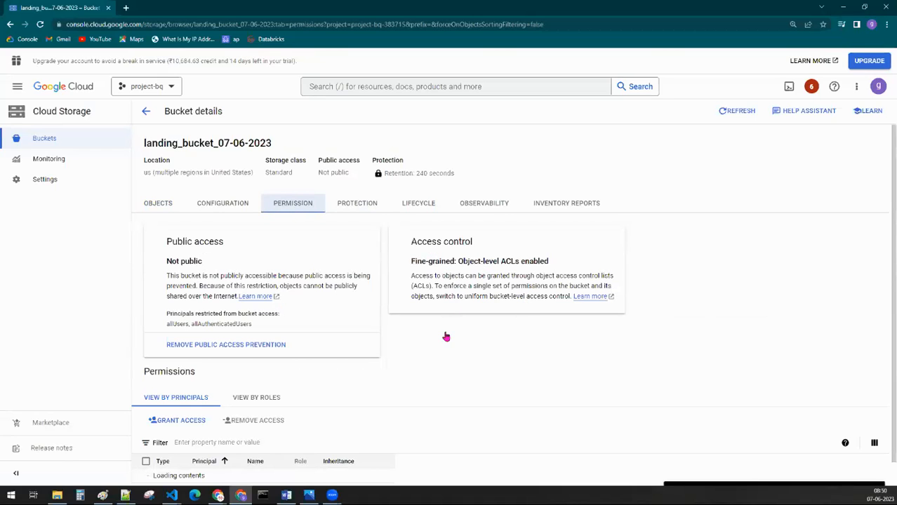
pyautogui.scroll(-1, 439, 351)
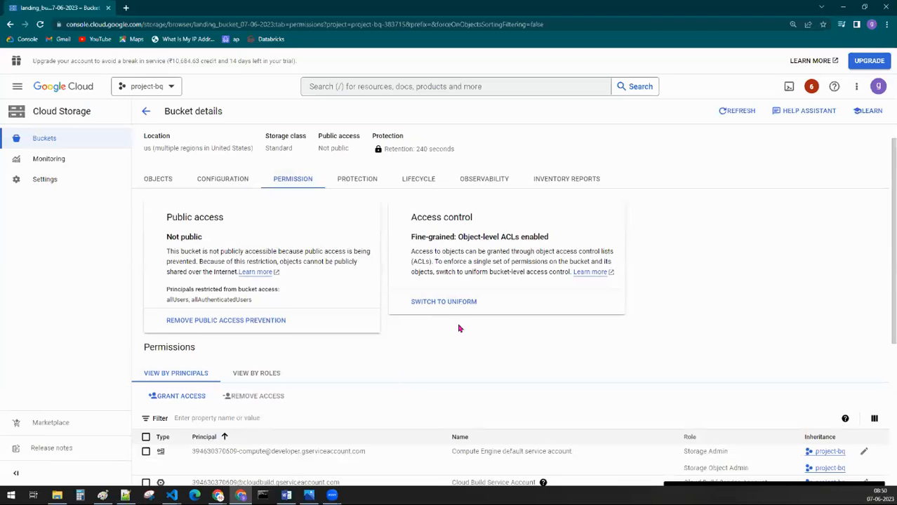
pyautogui.scroll(-1, 459, 328)
pyautogui.scroll(-3, 457, 331)
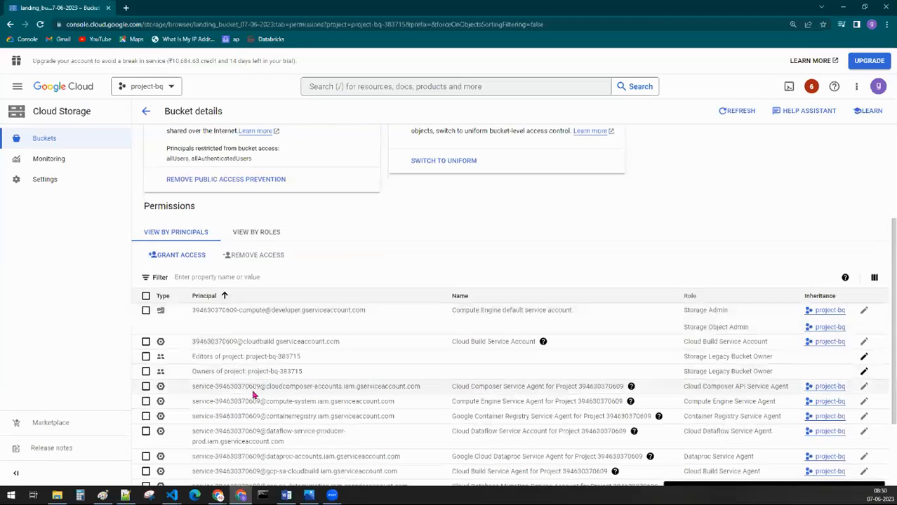
pyautogui.scroll(2, 295, 379)
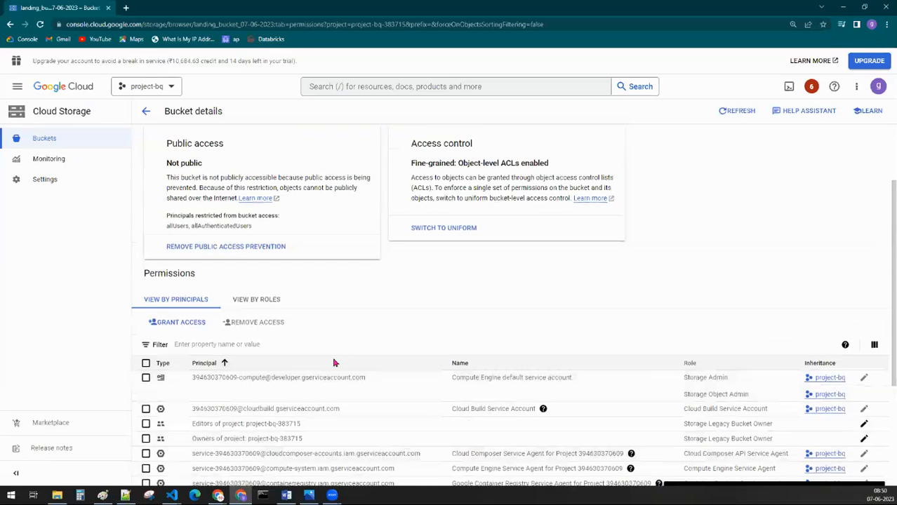
pyautogui.scroll(2, 334, 362)
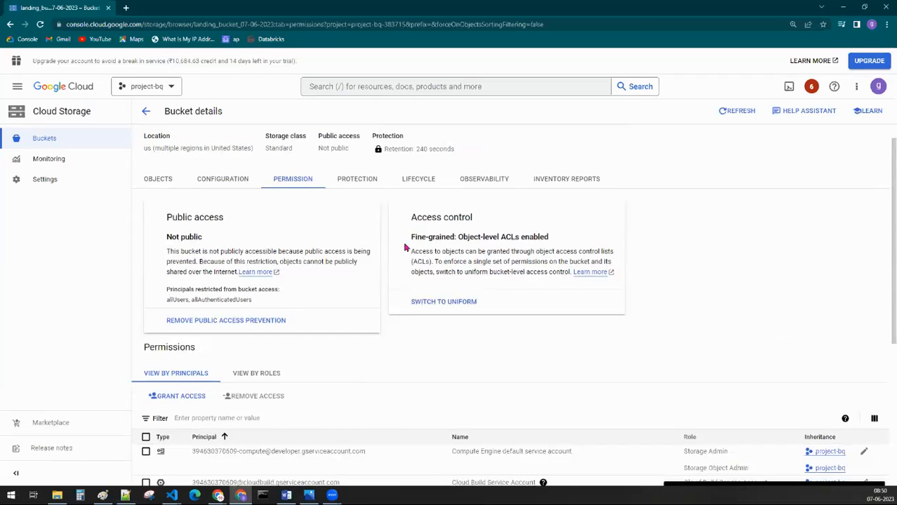
pyautogui.moveTo(411, 238); pyautogui.dragTo(456, 237)
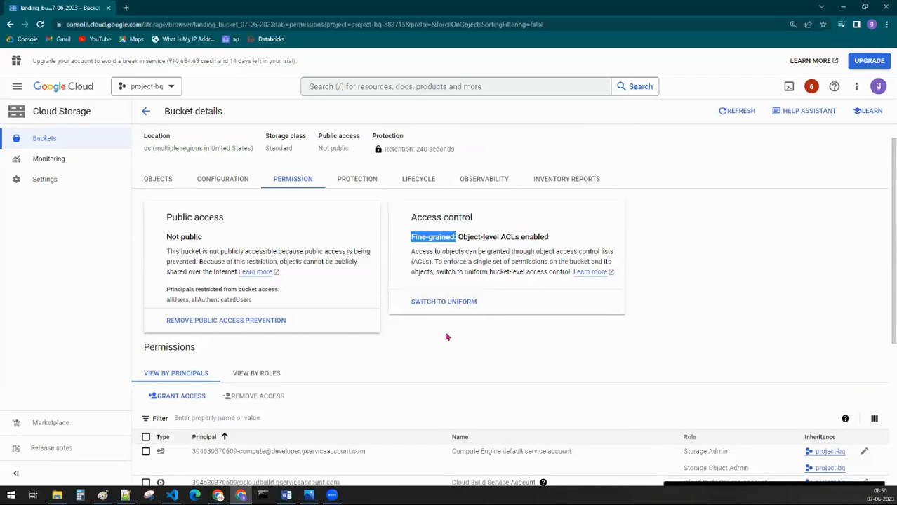
pyautogui.scroll(-1, 447, 337)
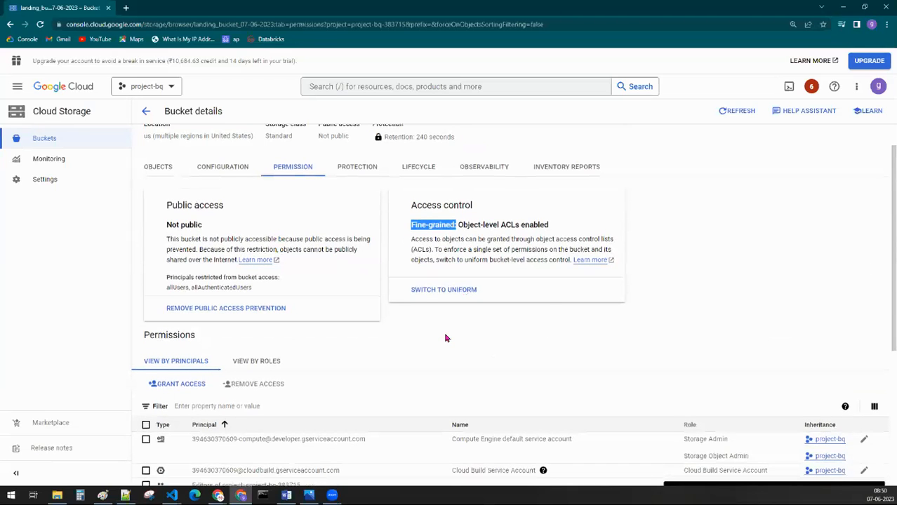
pyautogui.scroll(-3, 445, 338)
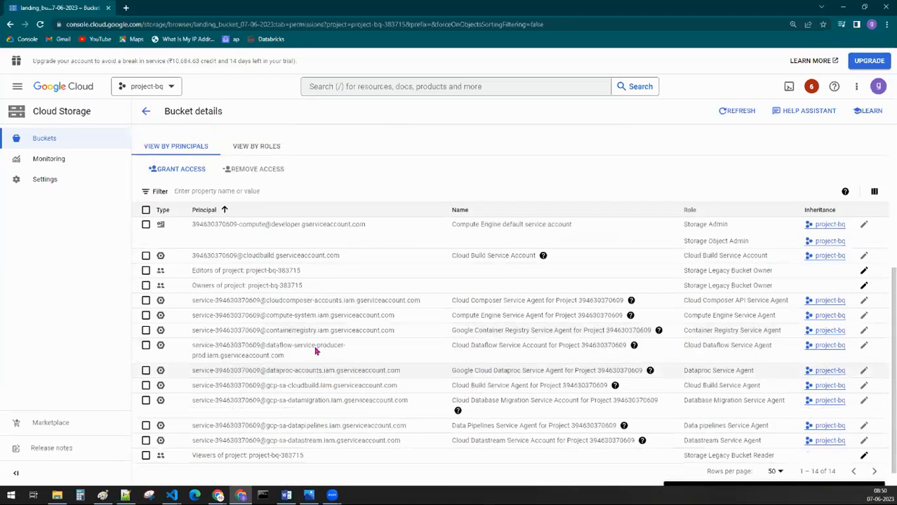
# Step: Try granting the new principal "asfdsdaf" the Storage Object Viewer role on the bucket, and cancel without saving
pyautogui.scroll(2, 314, 344)
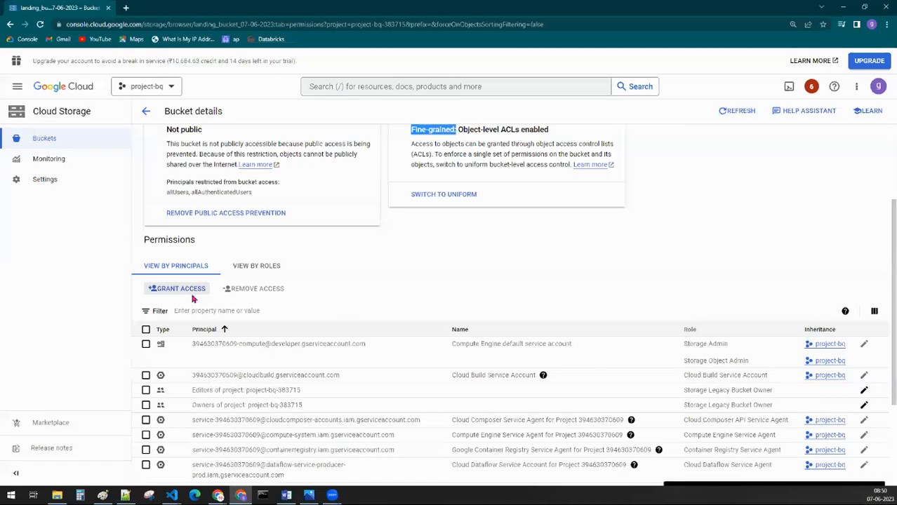
pyautogui.click(191, 294)
pyautogui.click(546, 225)
pyautogui.write('asfdsdaf')
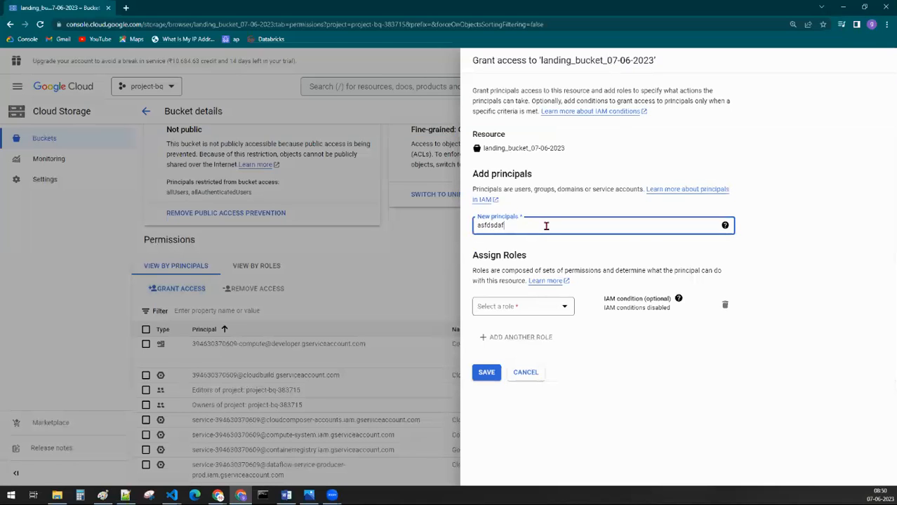
pyautogui.click(532, 309)
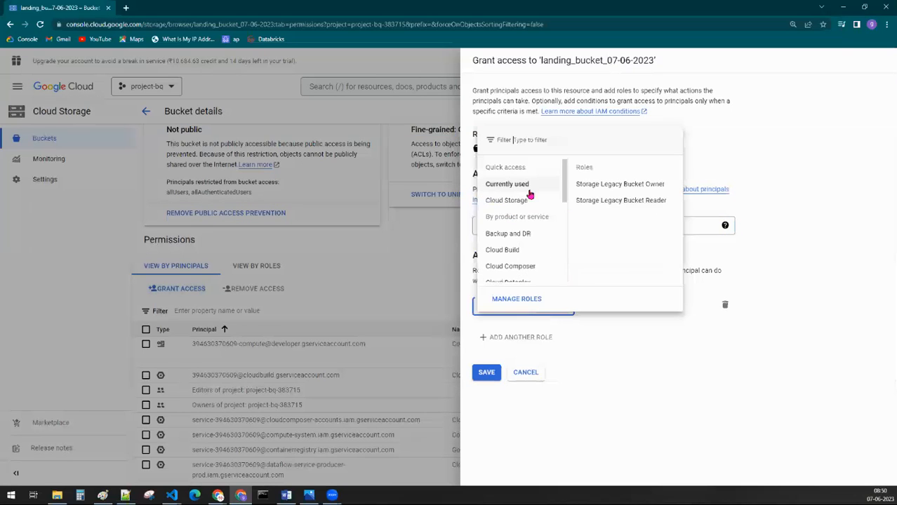
pyautogui.click(516, 202)
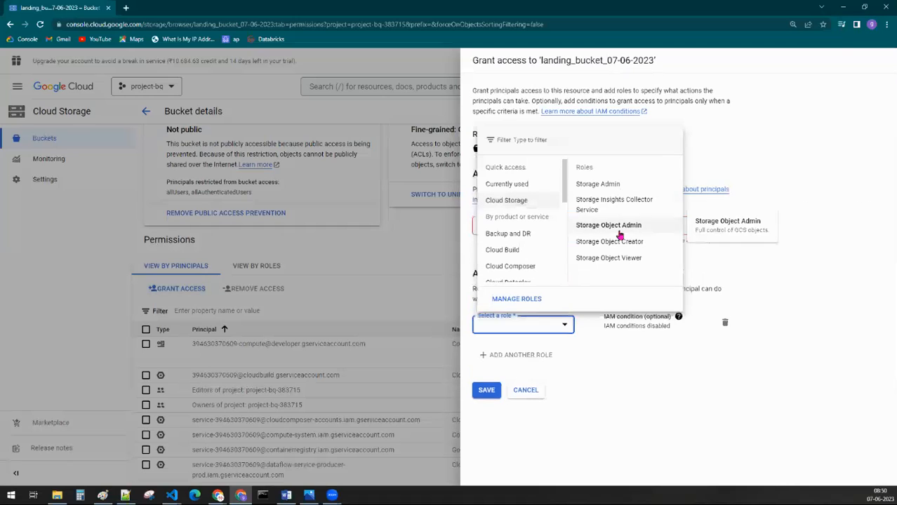
pyautogui.click(626, 261)
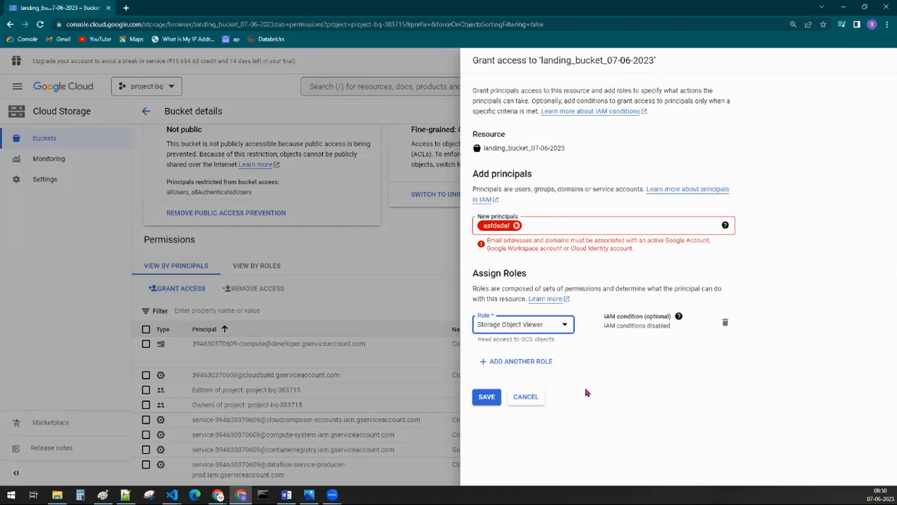
pyautogui.click(540, 400)
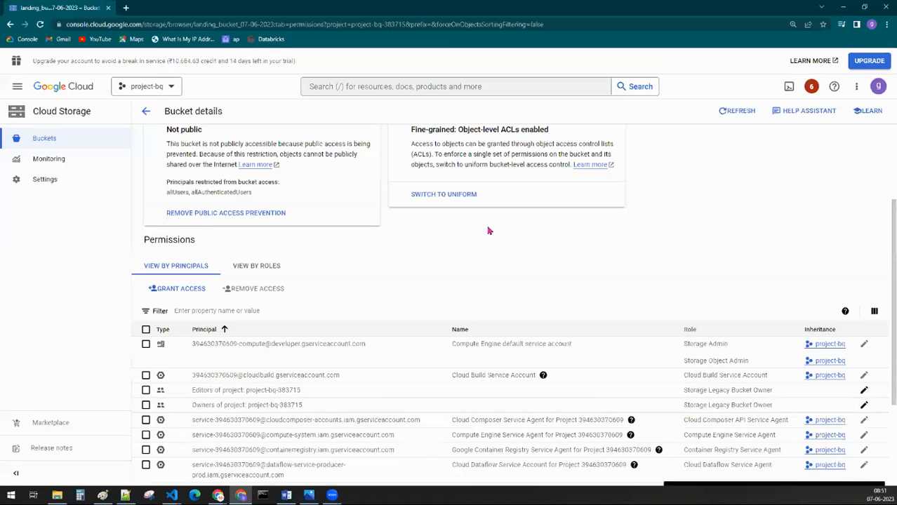
pyautogui.scroll(2, 489, 231)
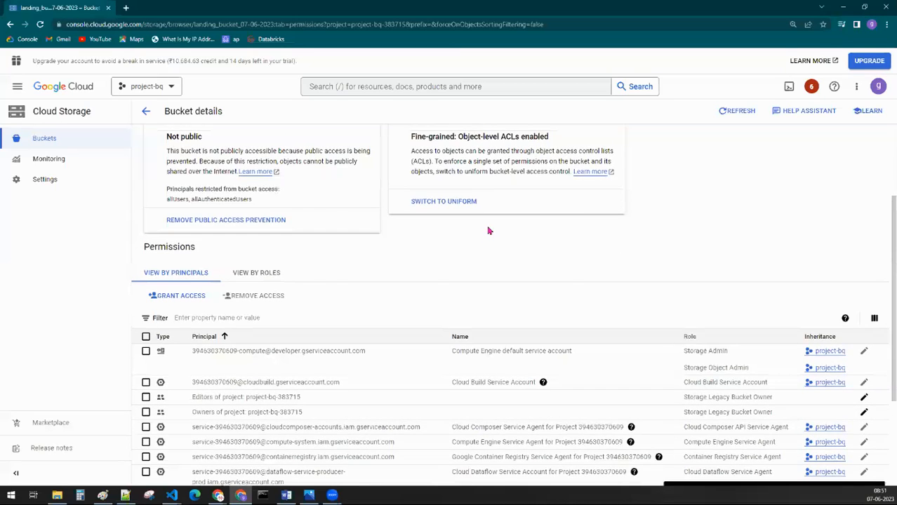